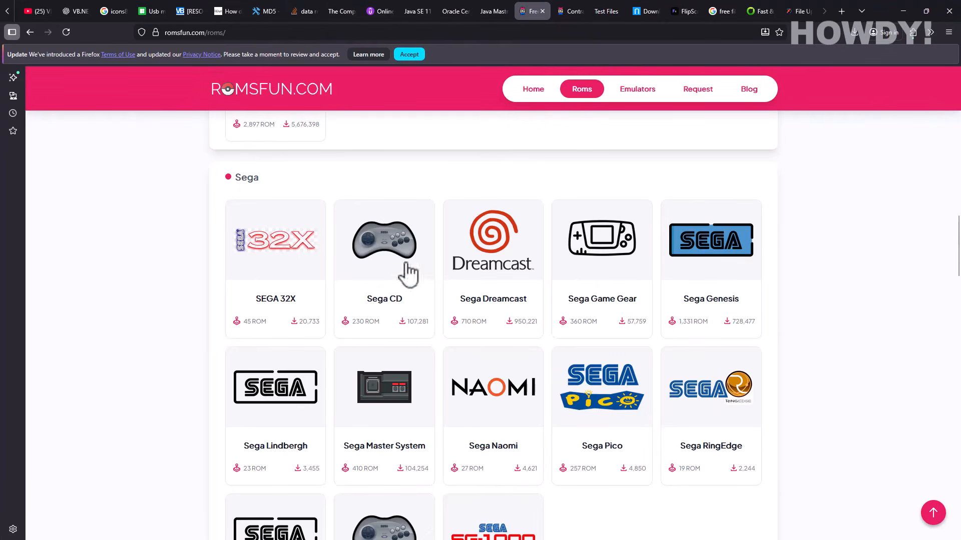
- Switch to the Contra: Hard Corps ROM tab and scroll down to its Download ROM button
click(570, 12)
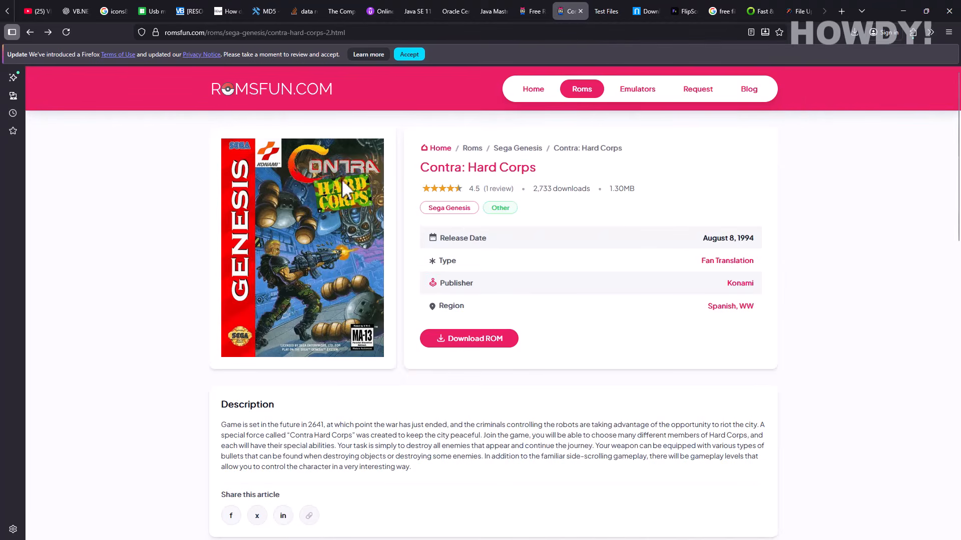
scroll(377, 184, down, 1)
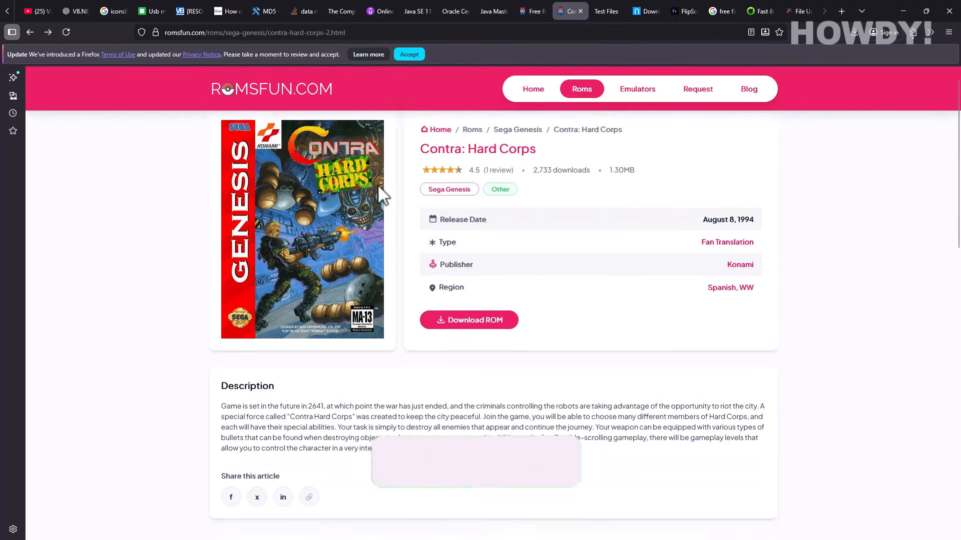
scroll(398, 198, up, 1)
scroll(403, 197, down, 1)
scroll(411, 196, up, 1)
scroll(415, 205, down, 1)
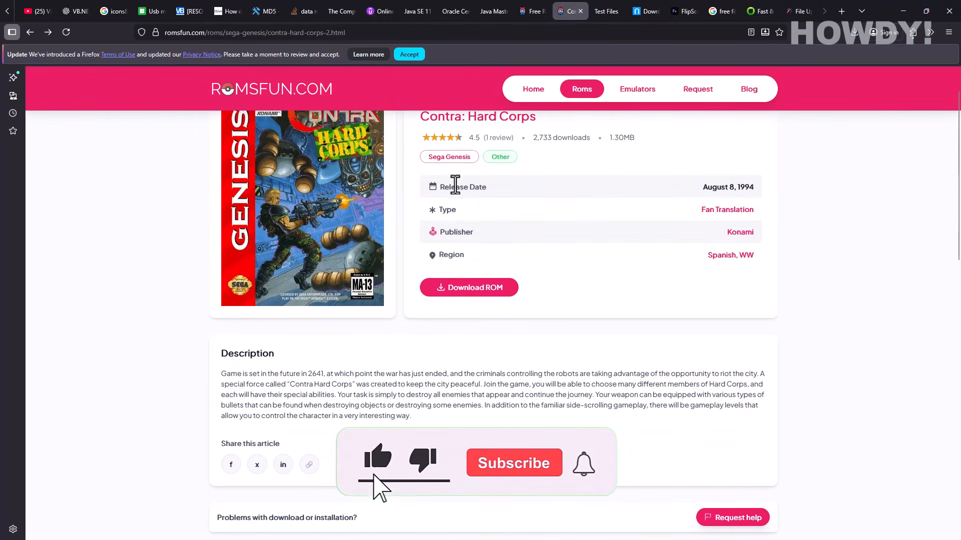
- Download the 1.3 MB Contra - Hard Corps (USA Korea) (En) ROM zip, getting past the ad tab
click(480, 294)
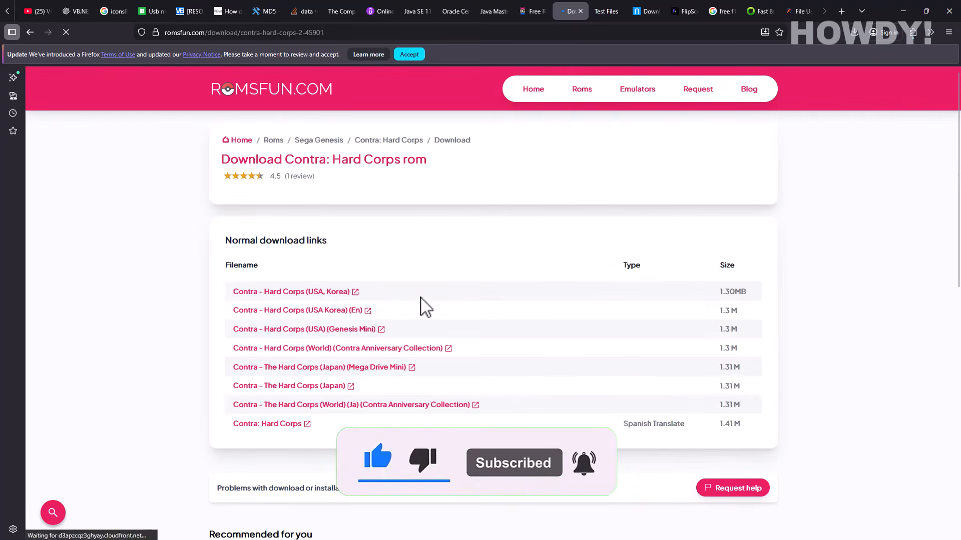
click(287, 311)
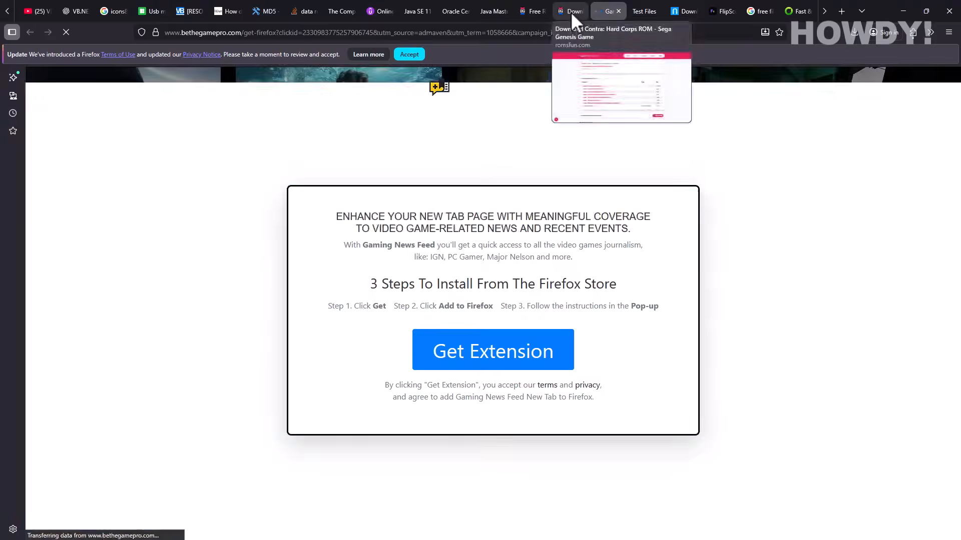
click(571, 12)
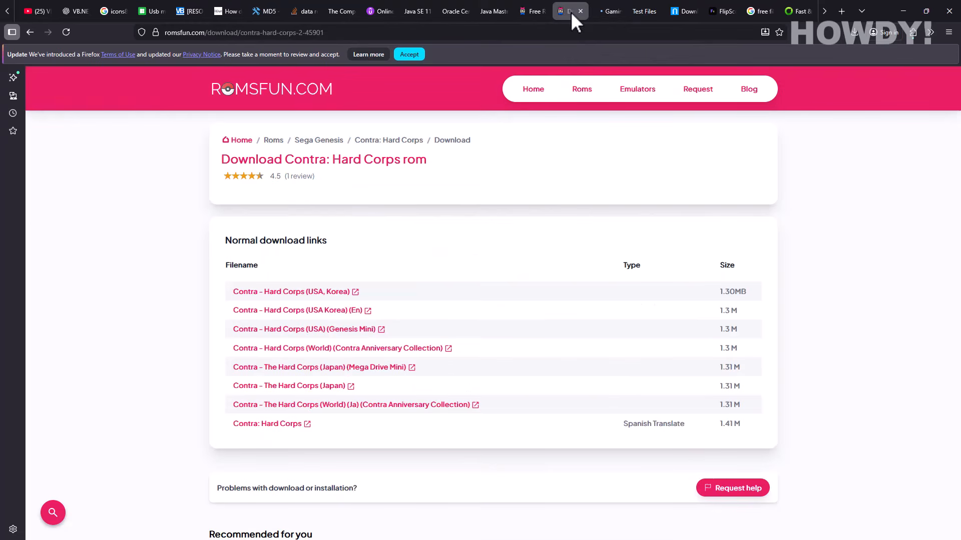
click(300, 312)
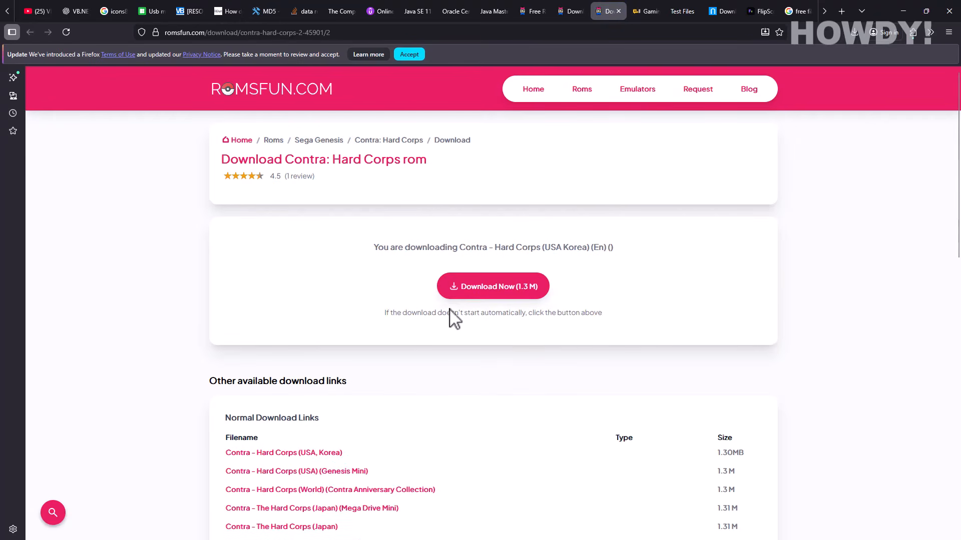
click(470, 297)
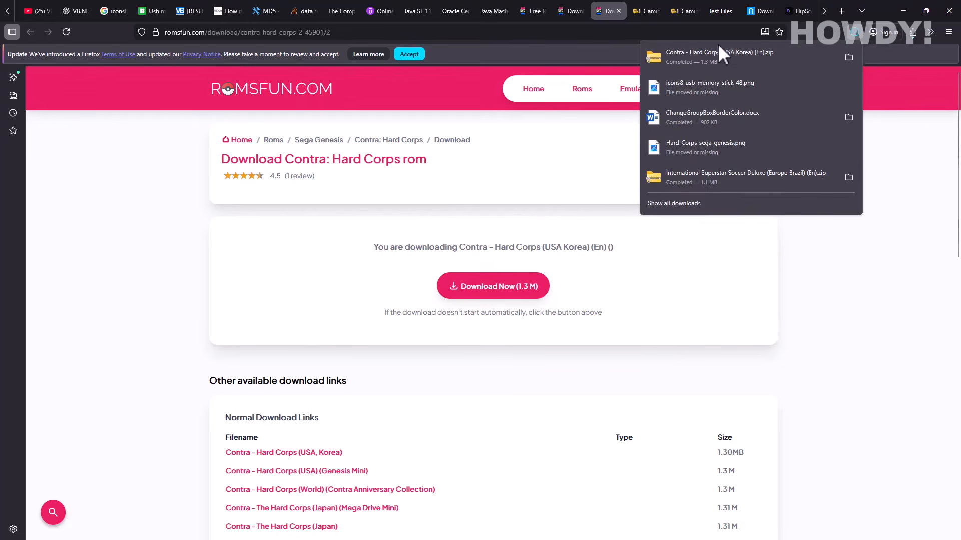
click(570, 13)
- Save the Contra: Hard Corps cover image to Downloads as Hard-Corps-sega-genesis.png
click(30, 32)
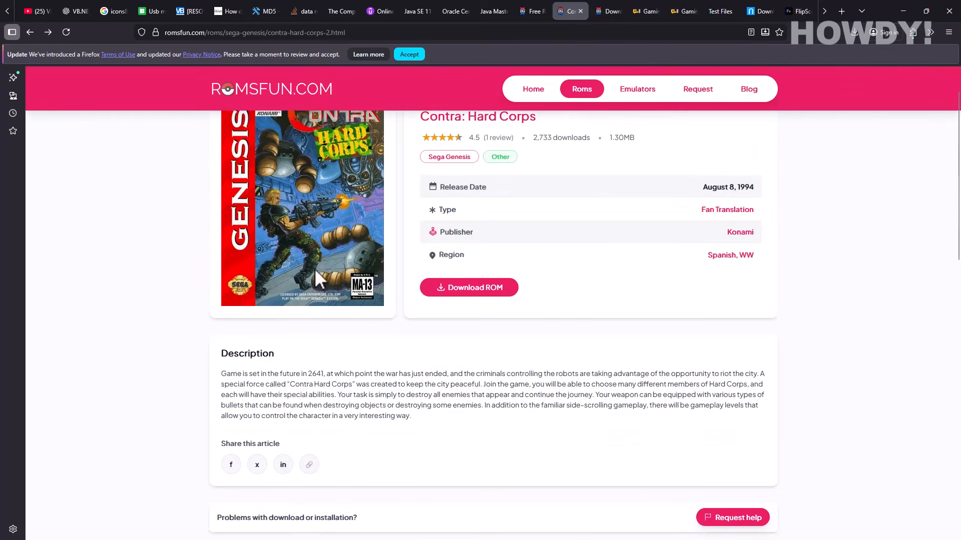
right_click(335, 230)
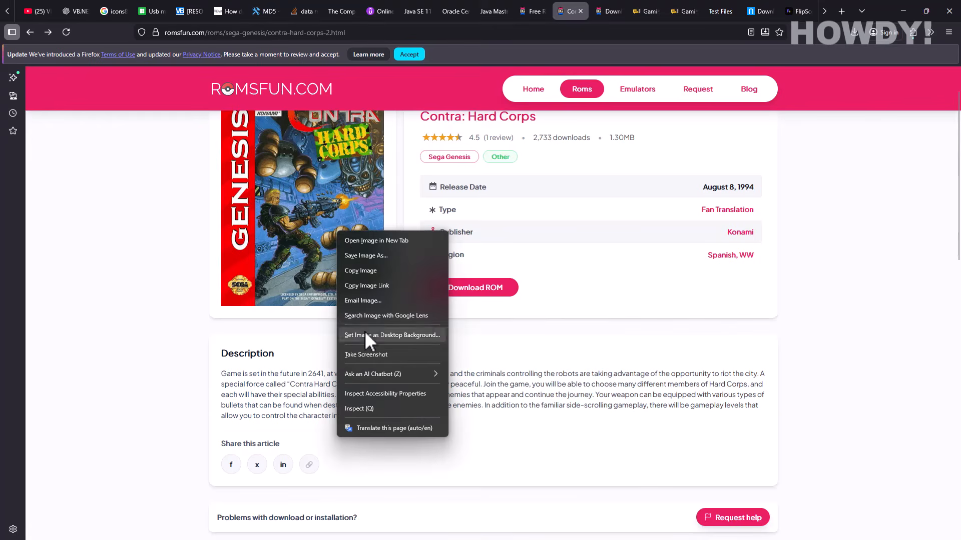
click(361, 256)
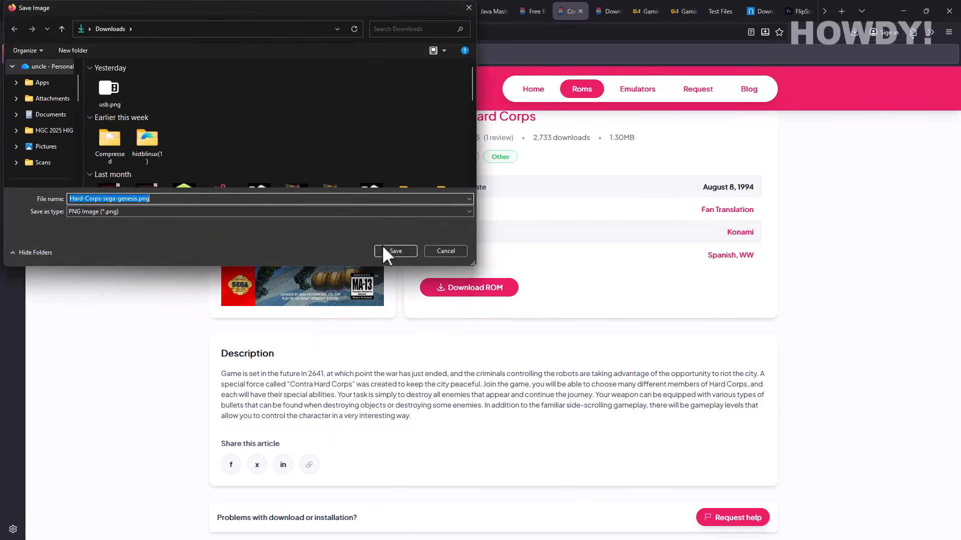
click(395, 251)
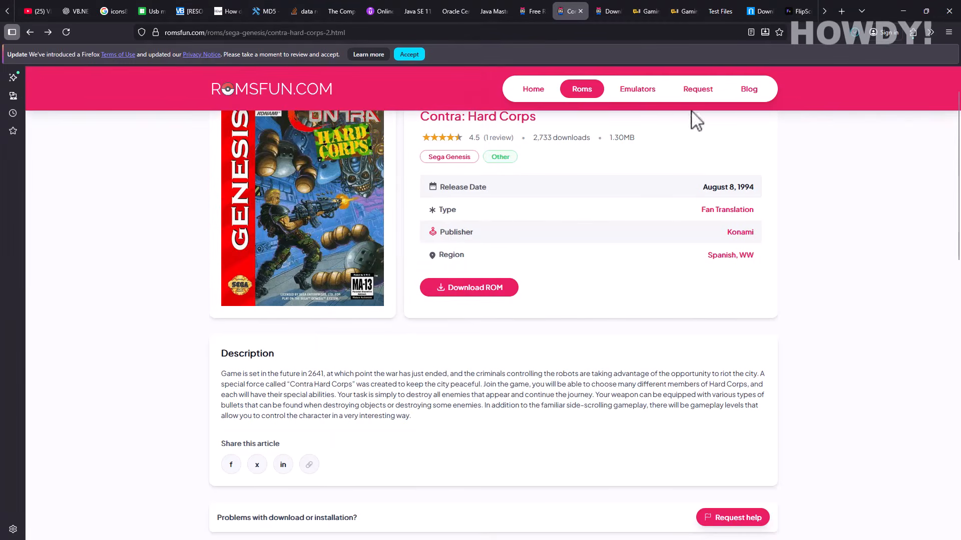
- Bring up the Downloads Explorer window and select the downloaded Contra zip
click(903, 11)
mouse_move(502, 515)
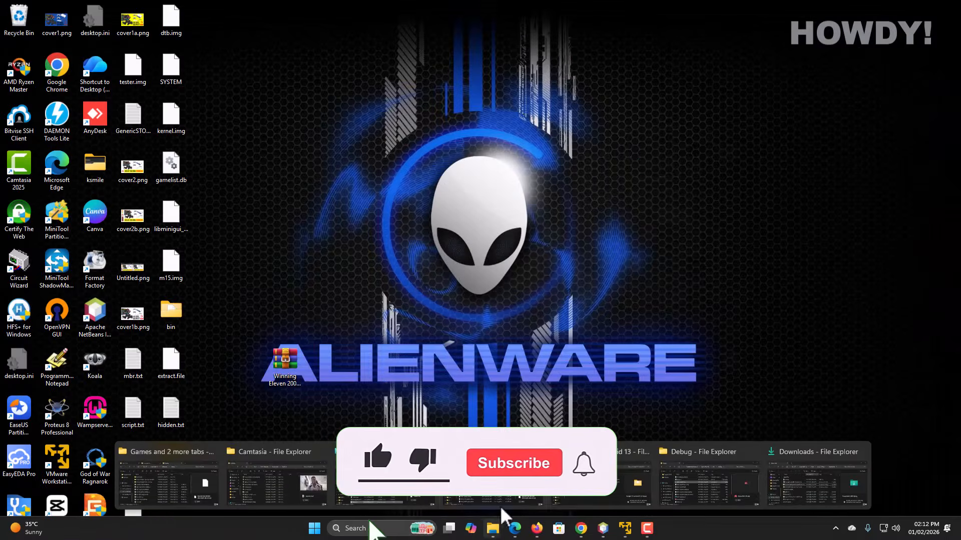
click(817, 480)
click(456, 291)
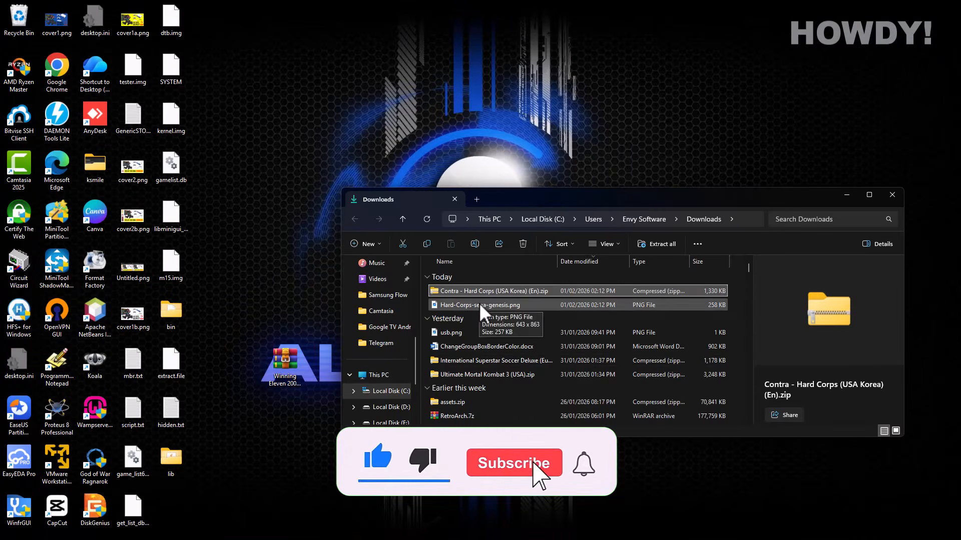
- In a new tab, try opening USB Drive (H:) from This PC, declining the format prompt
click(477, 200)
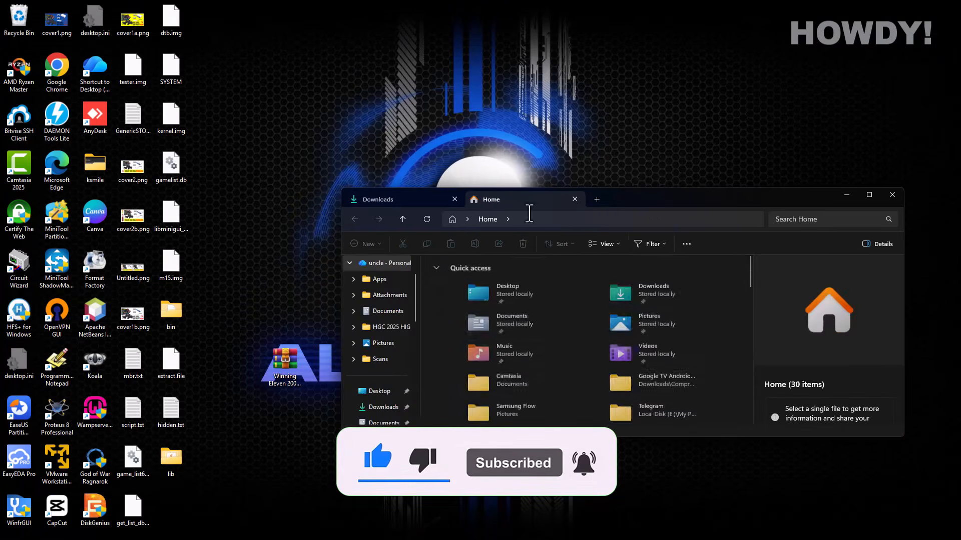
scroll(395, 351, down, 5)
click(379, 375)
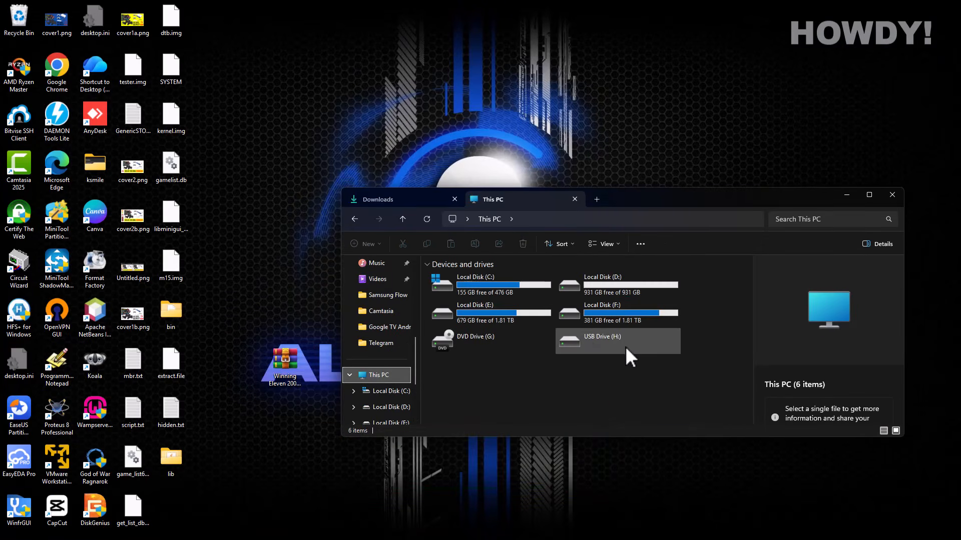
double_click(587, 343)
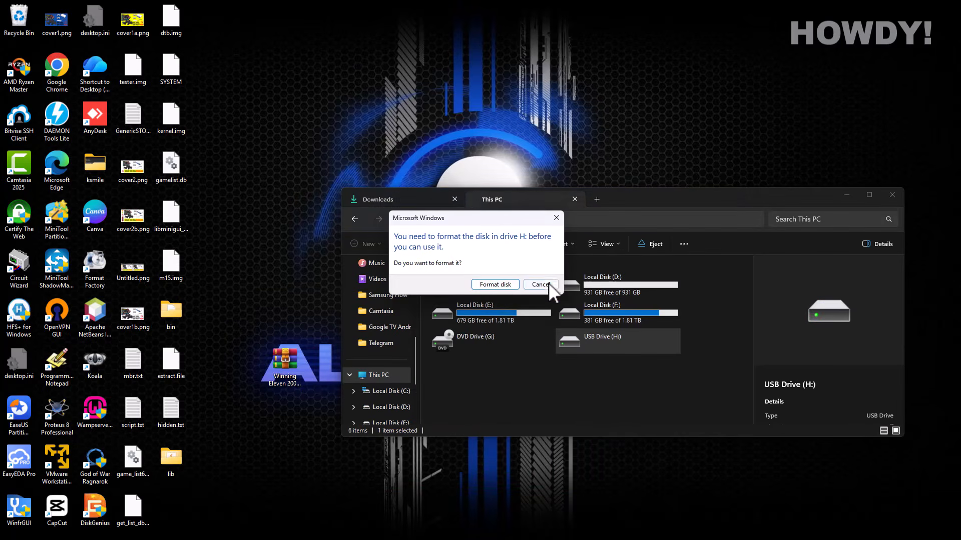
click(548, 284)
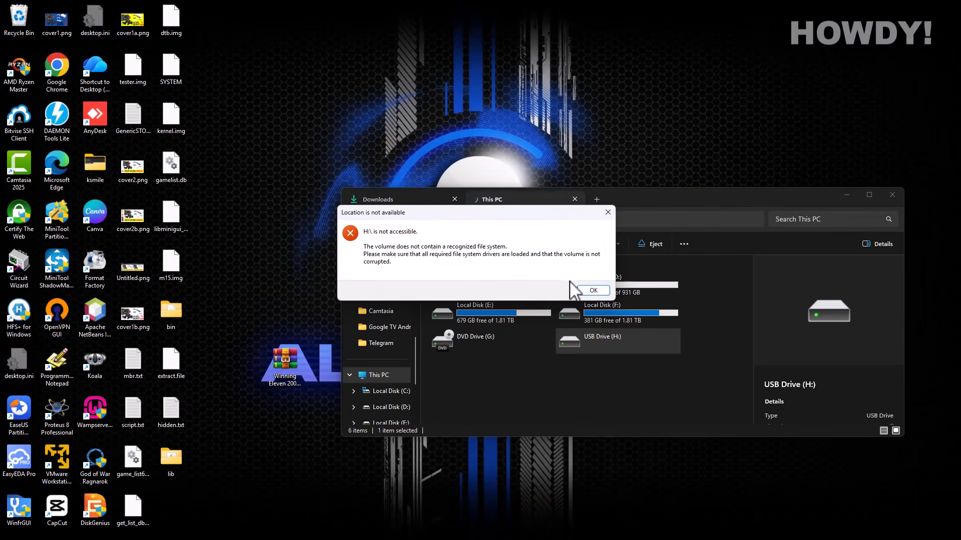
click(598, 291)
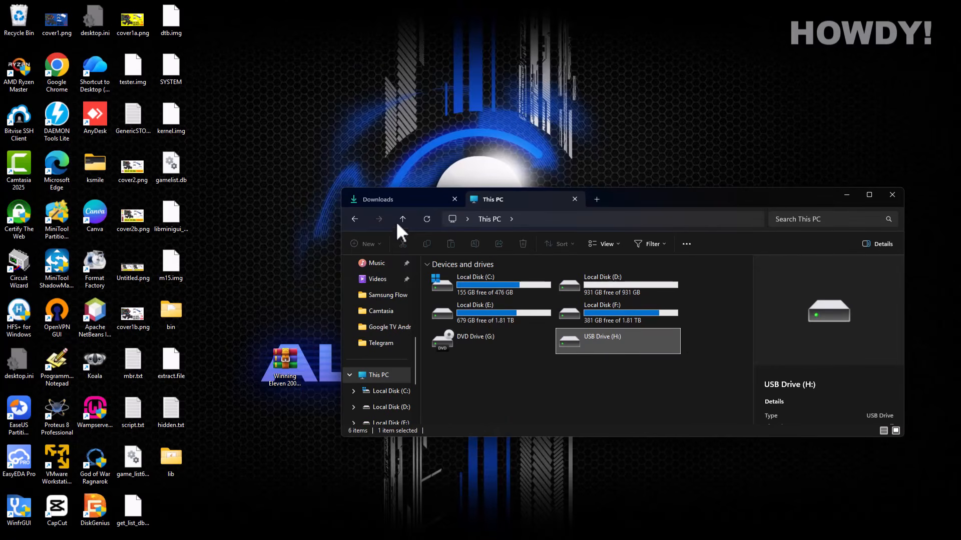
- Run Game Stick 4K.exe from the Debug folder as administrator and centre its window
mouse_move(600, 539)
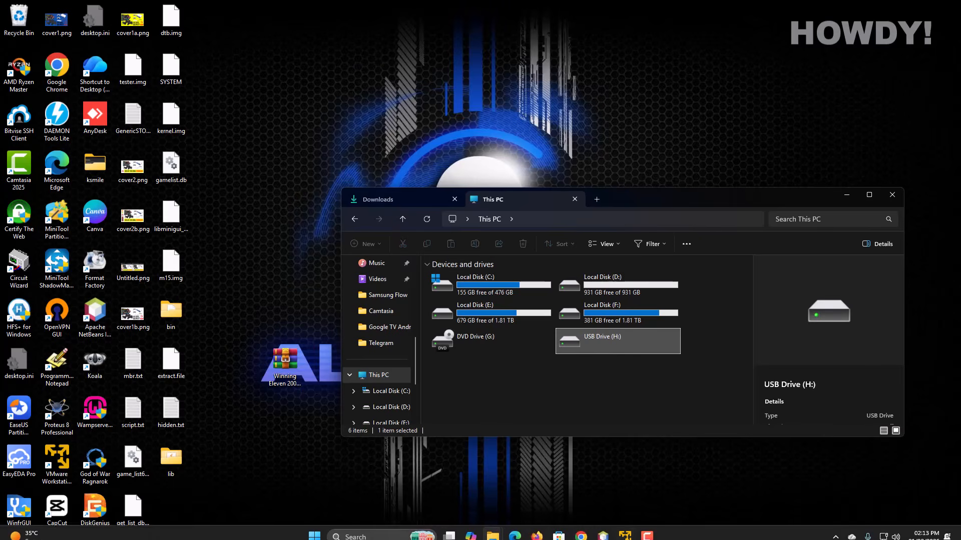
mouse_move(494, 534)
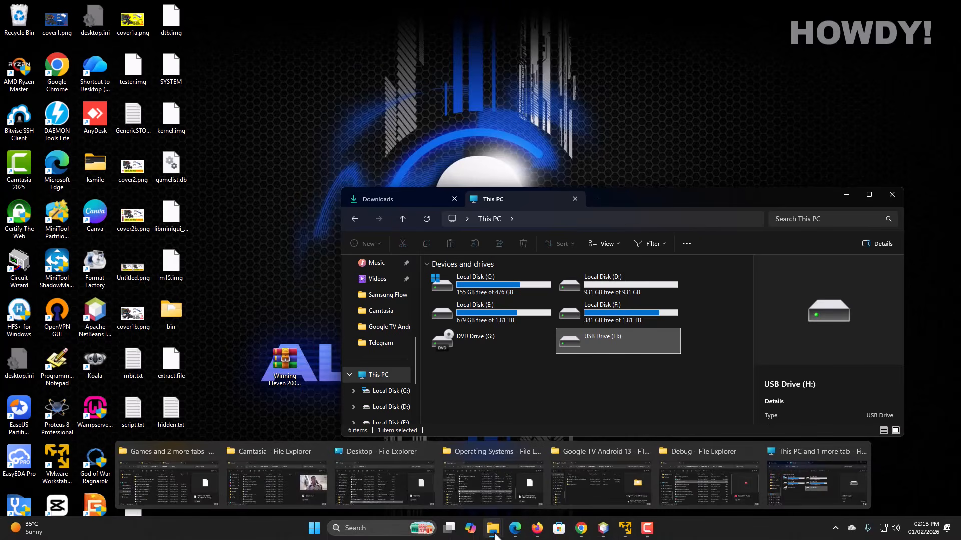
click(702, 484)
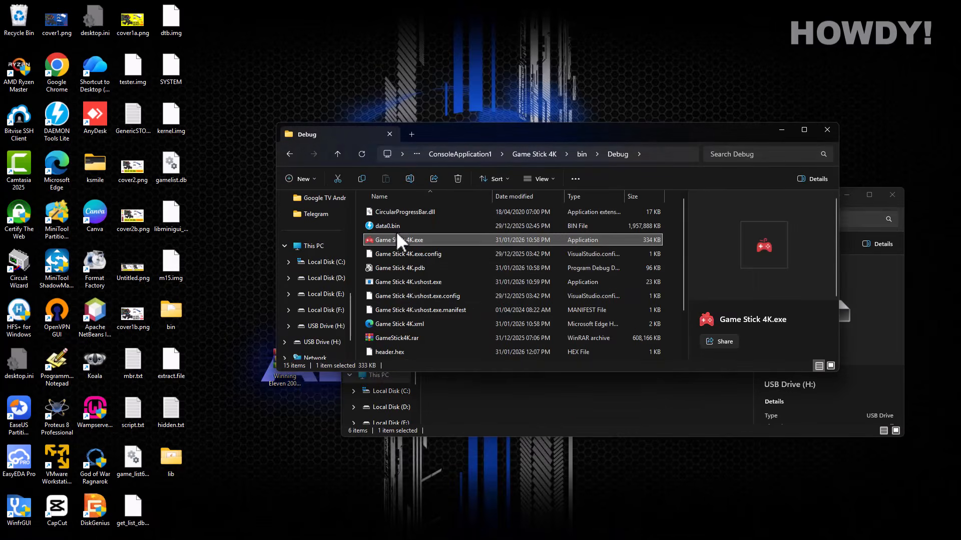
double_click(398, 241)
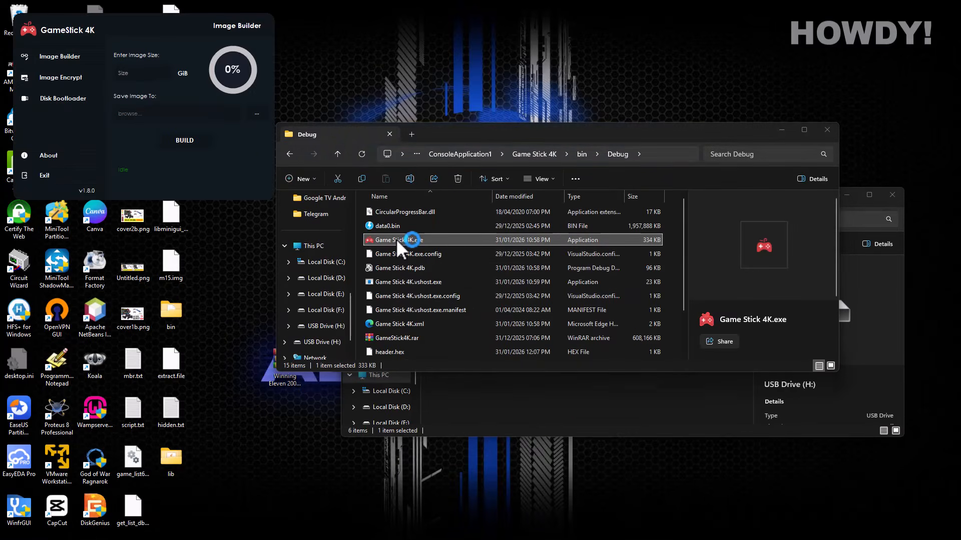
click(36, 181)
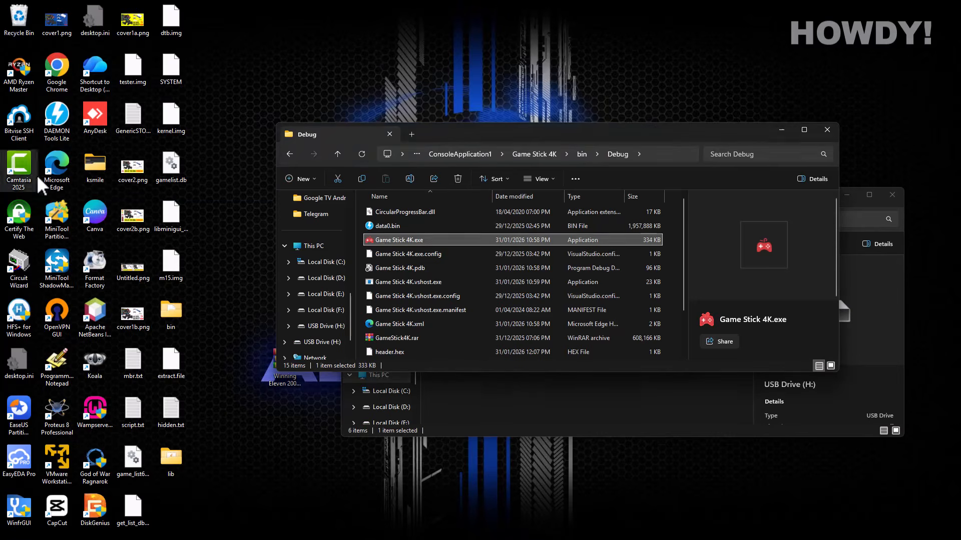
right_click(387, 247)
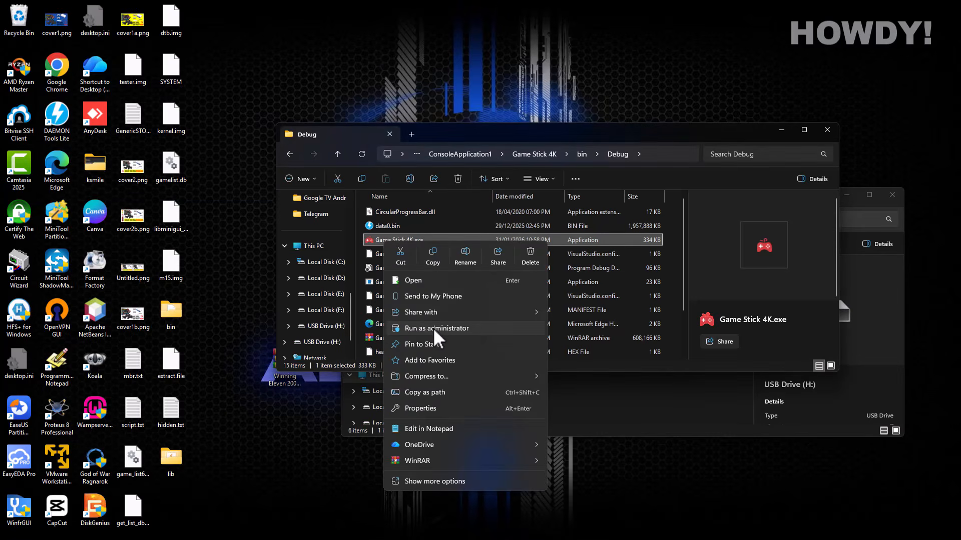
click(434, 330)
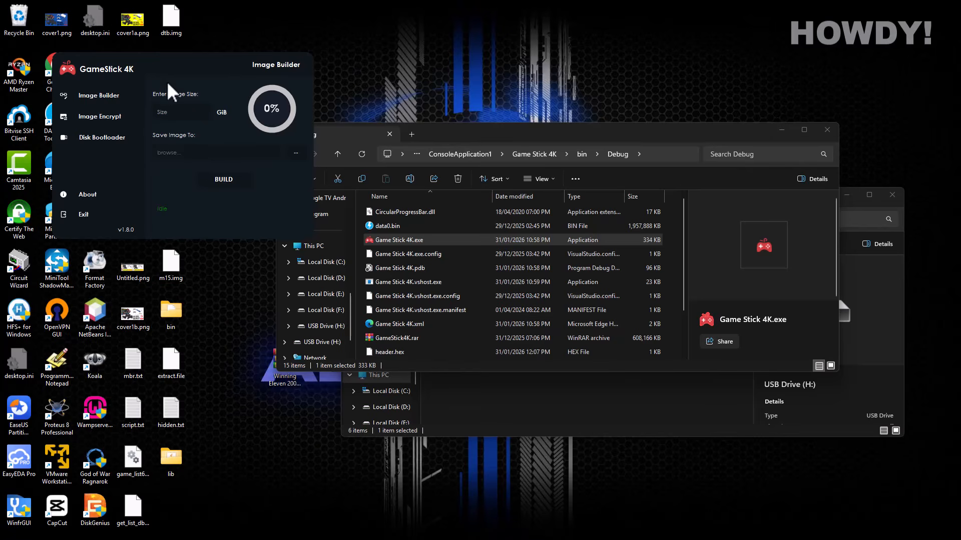
drag(193, 80, 606, 175)
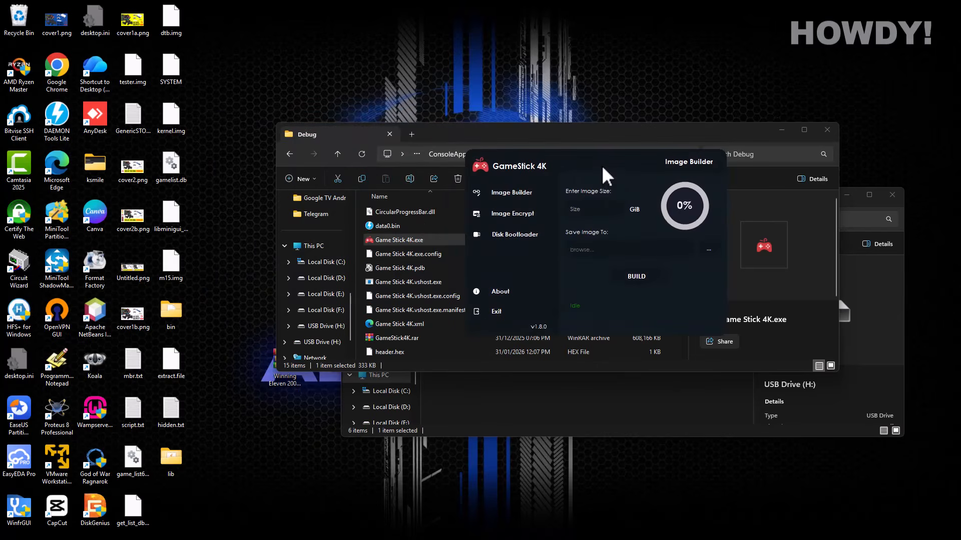
- Switch GameStick 4K to the Disk Bootloader page and rearrange the open windows around it
click(506, 244)
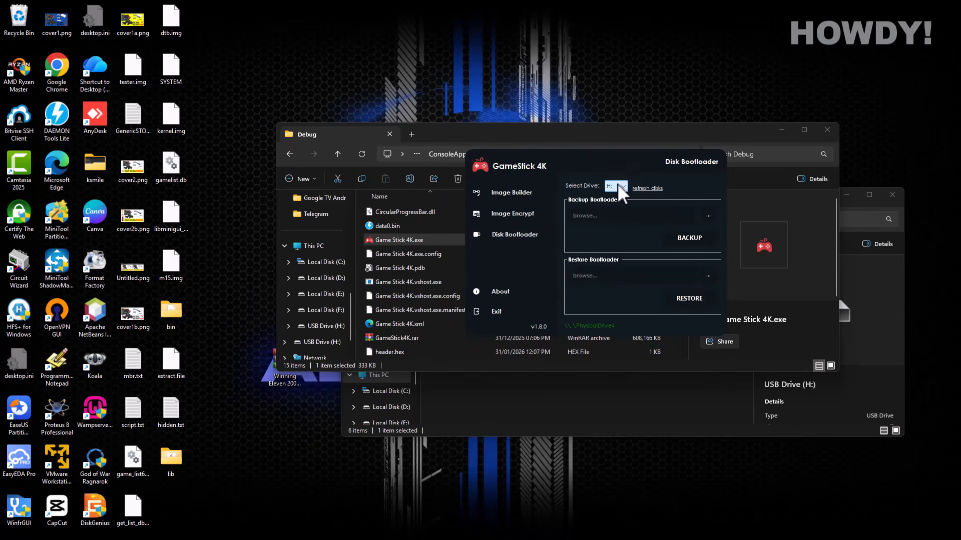
drag(639, 167, 508, 151)
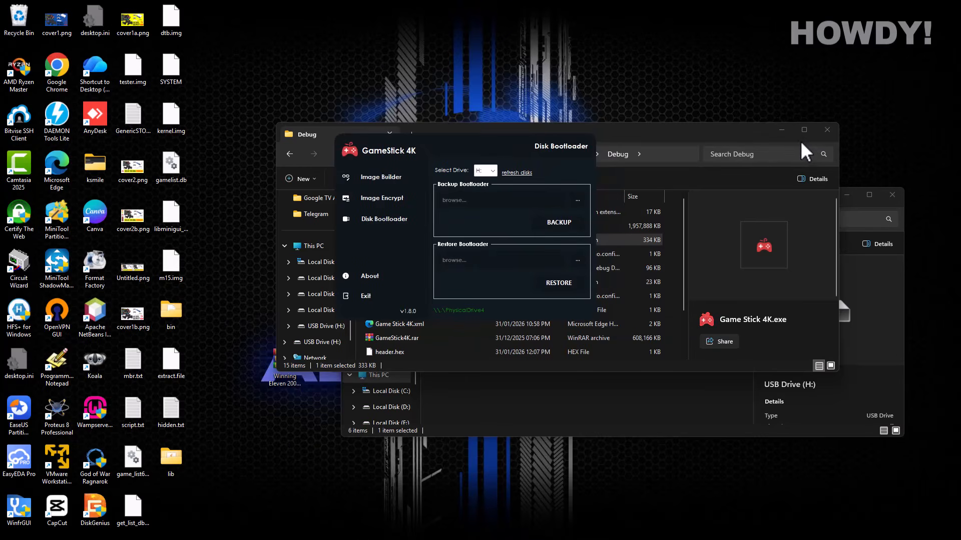
click(788, 134)
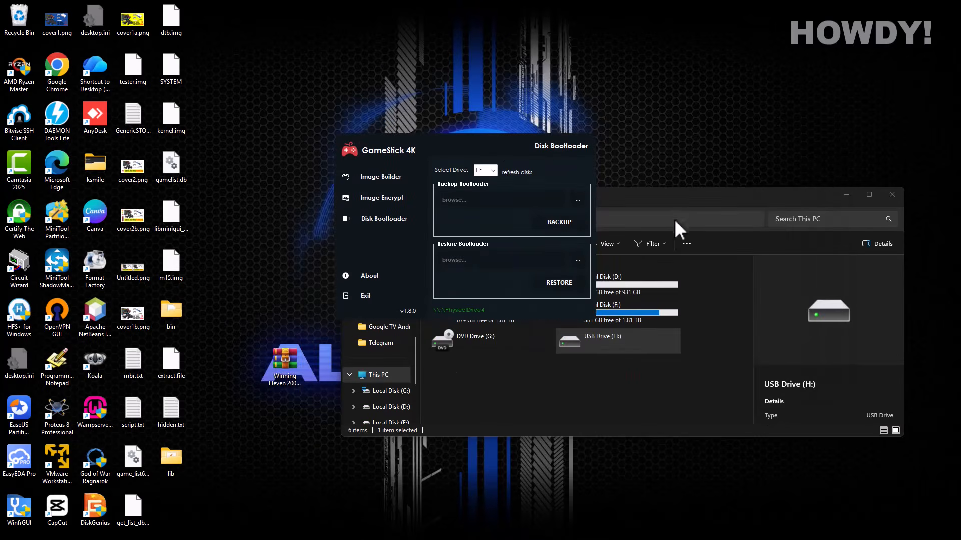
click(667, 206)
drag(665, 204, 699, 231)
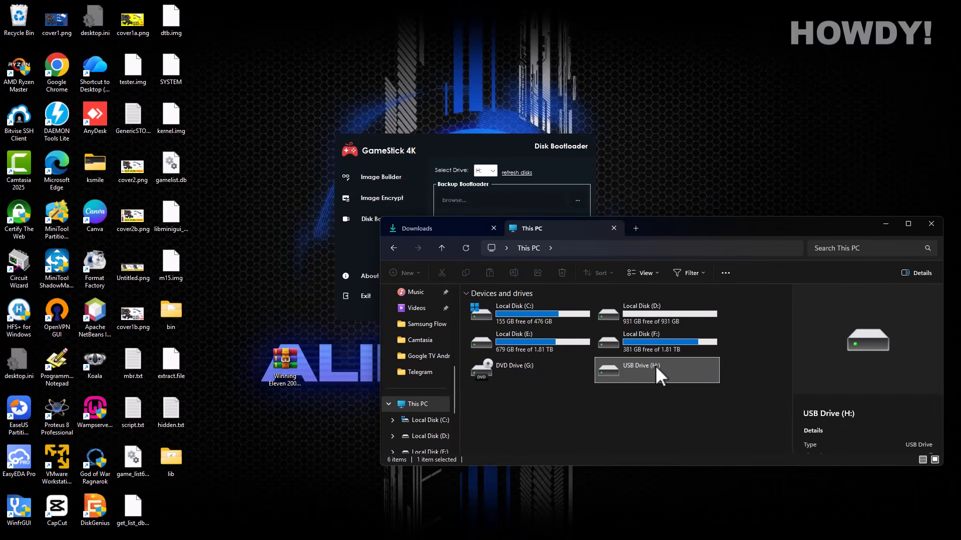
click(488, 171)
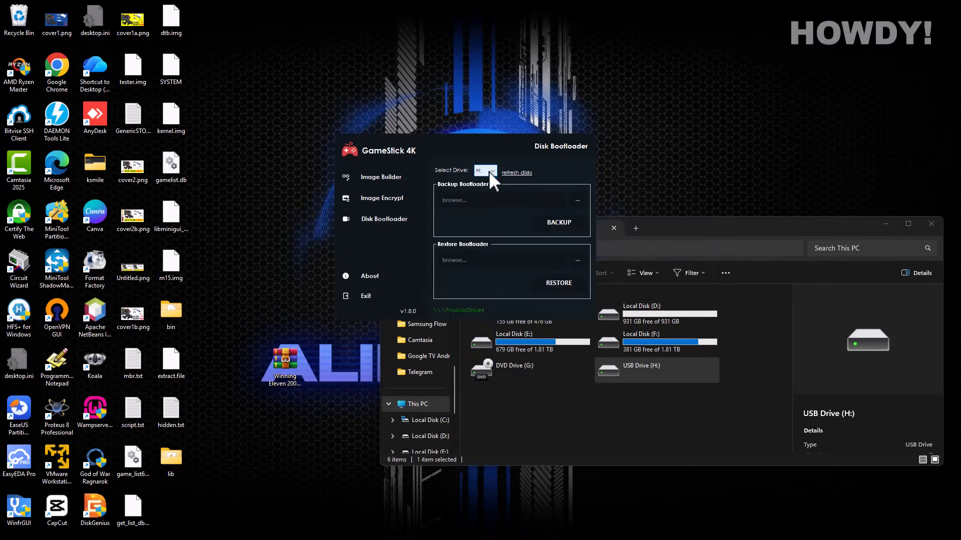
- Back up the USB drive's bootloader to a file named backup on the Desktop
click(578, 199)
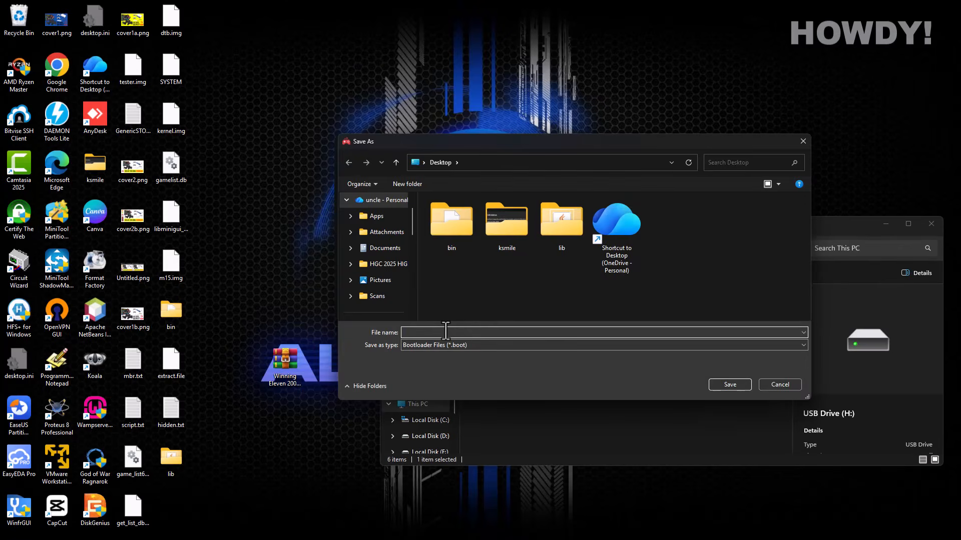
text(backup)
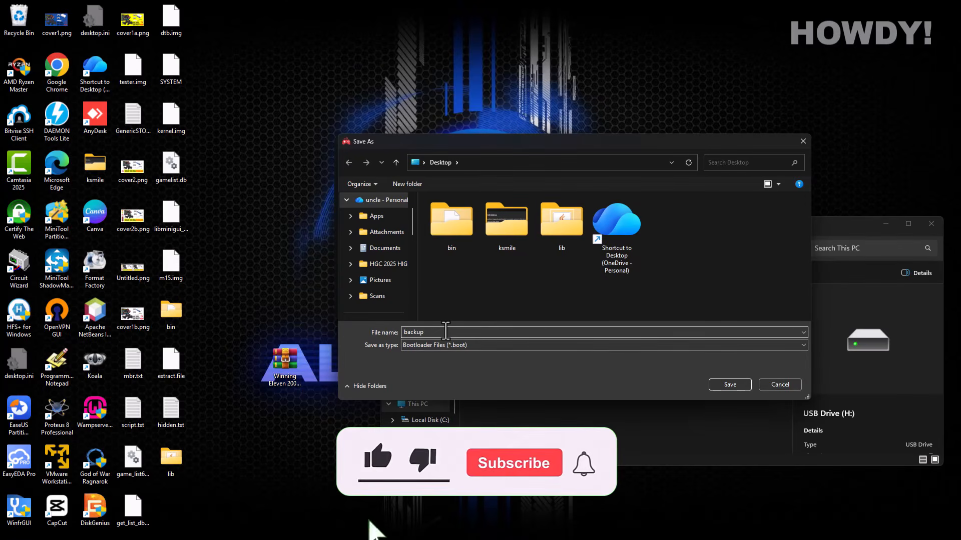
click(734, 384)
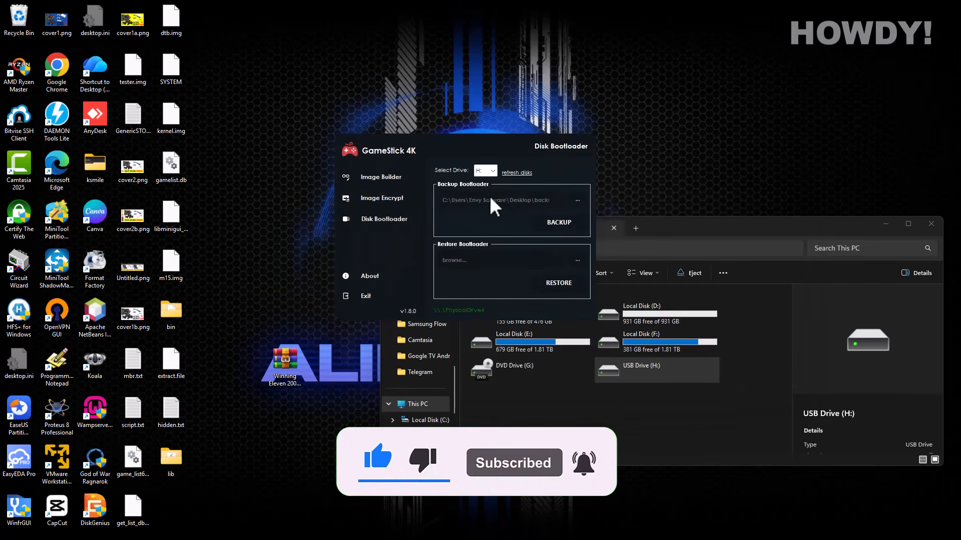
click(559, 221)
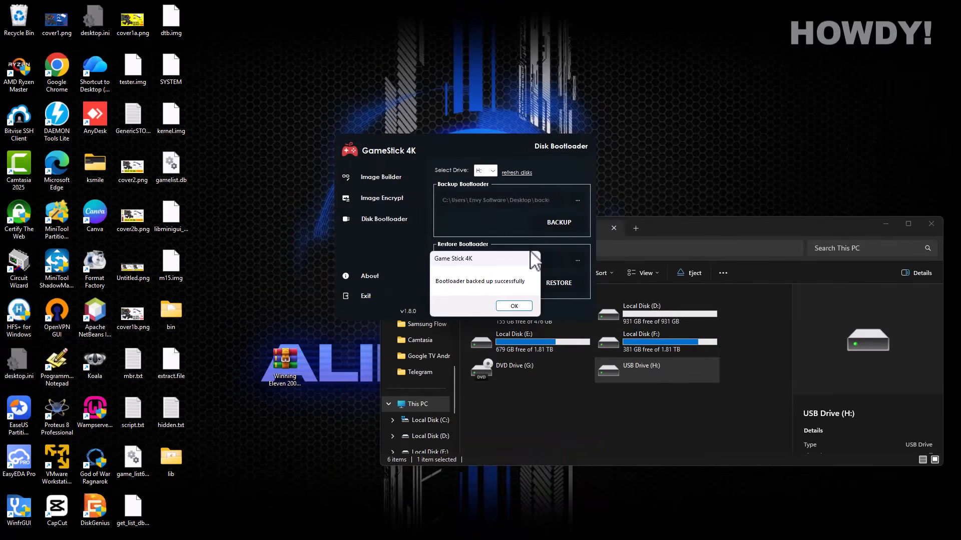
click(518, 306)
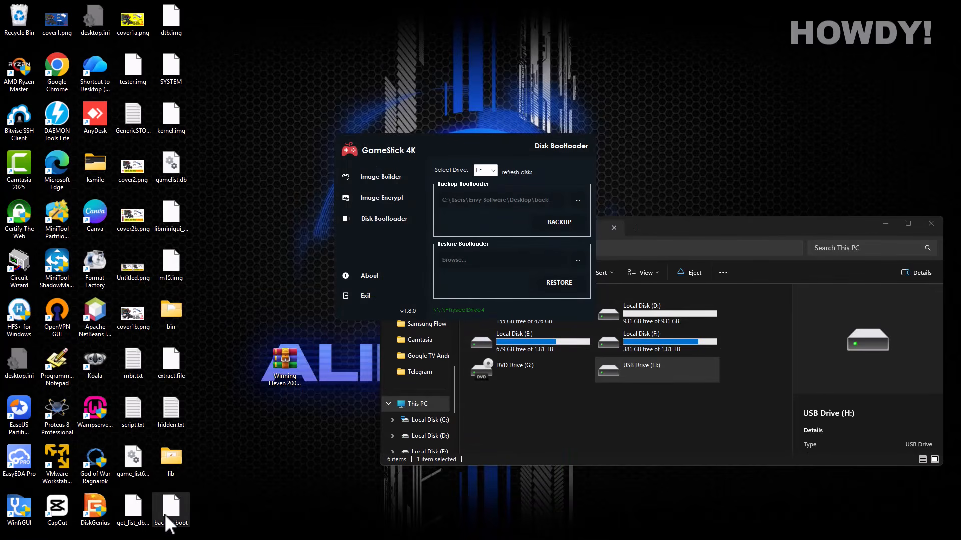
- Place backup.boot in the middle of the desktop and bring up the DiskGenius shortcut's menu
drag(171, 513, 250, 277)
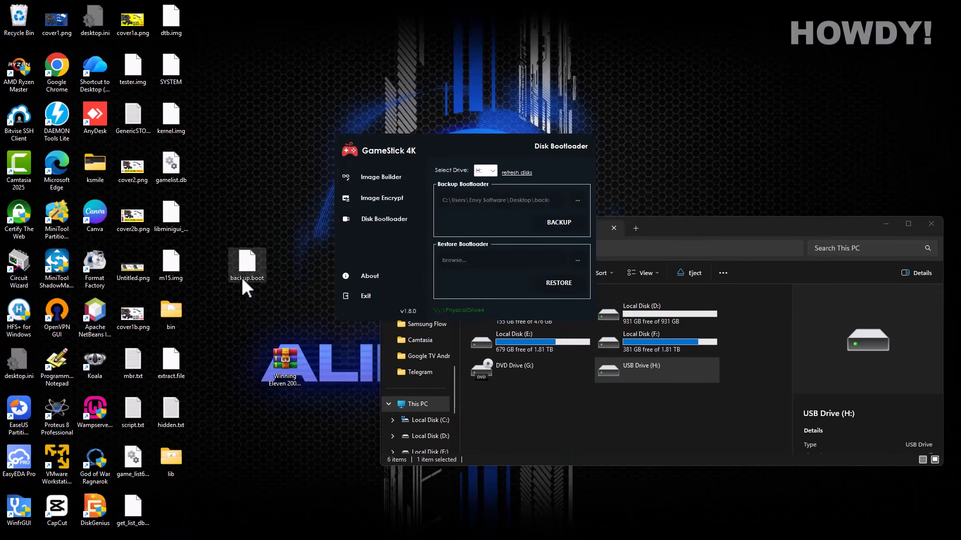
click(305, 288)
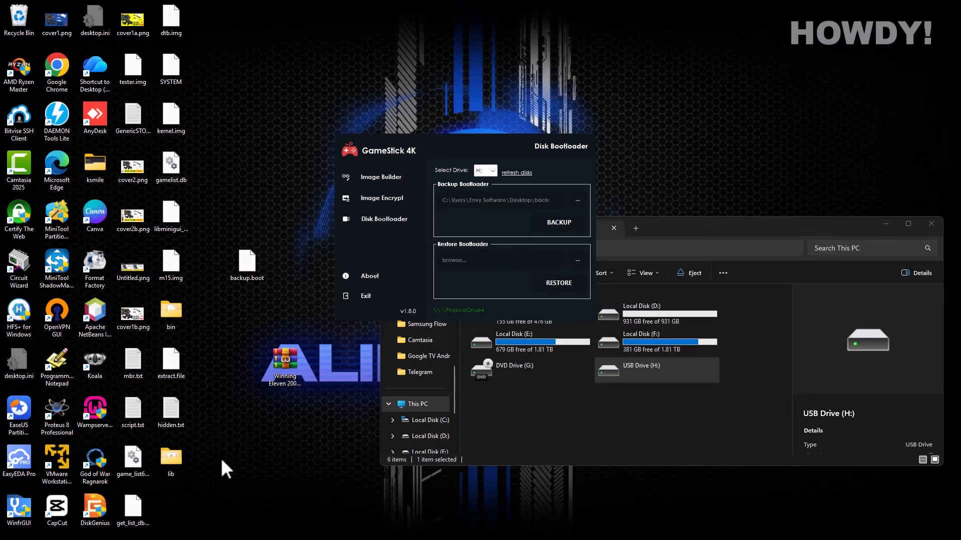
right_click(91, 513)
- Launch DiskGenius and scan the 50GB GenericSTORAGEDEVICE for lost partitions, accepting the results
click(124, 283)
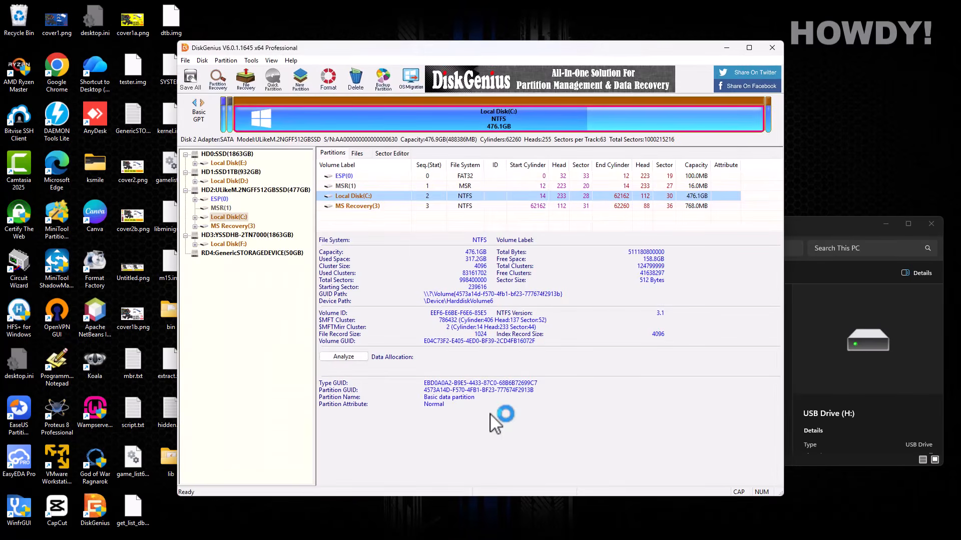
click(228, 253)
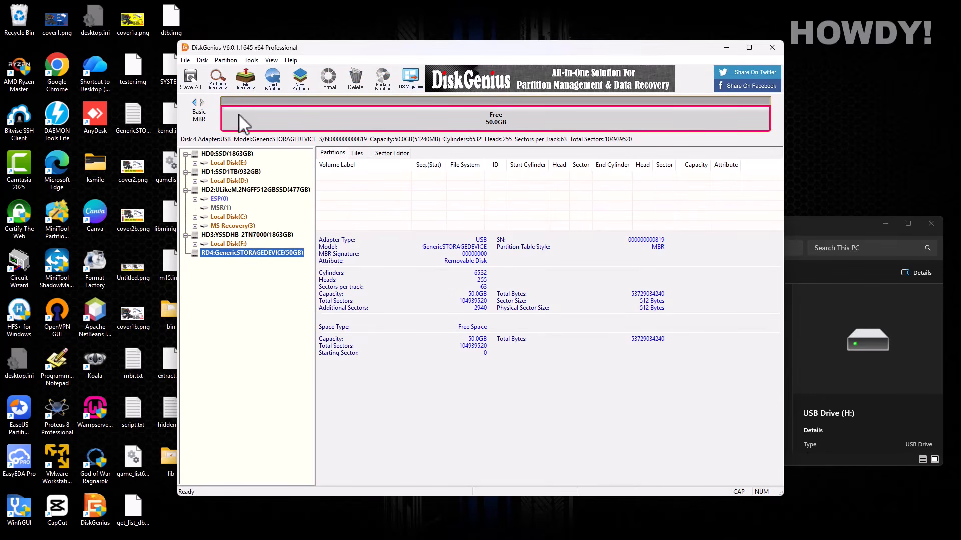
click(212, 83)
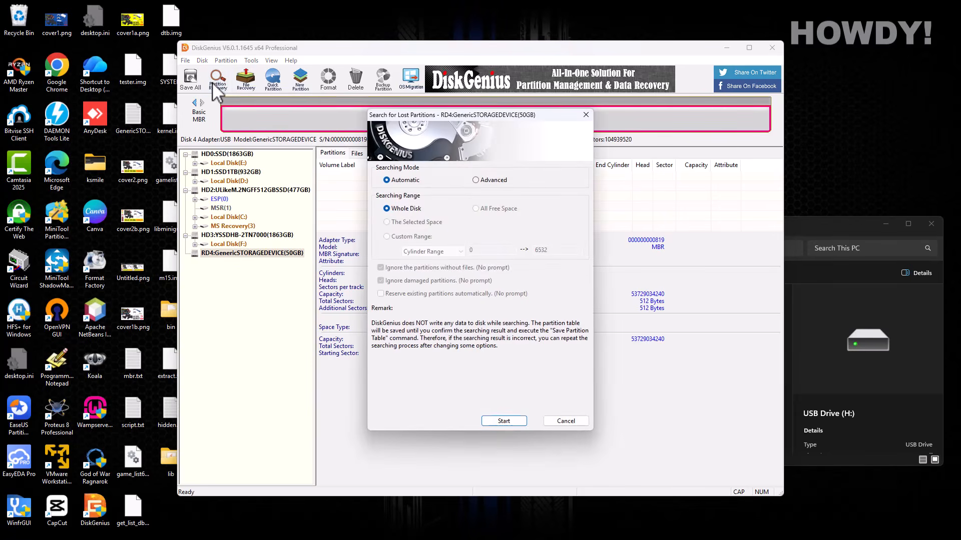
click(502, 421)
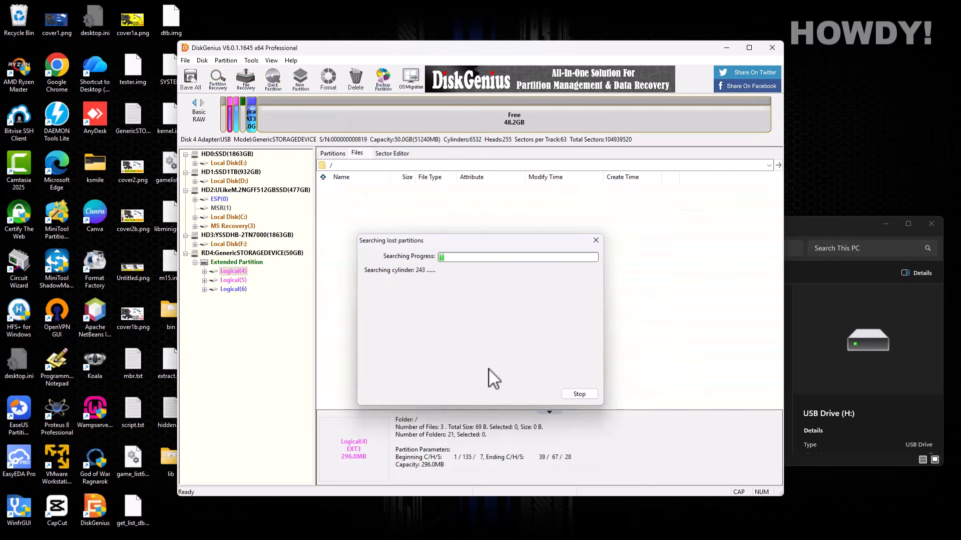
click(487, 302)
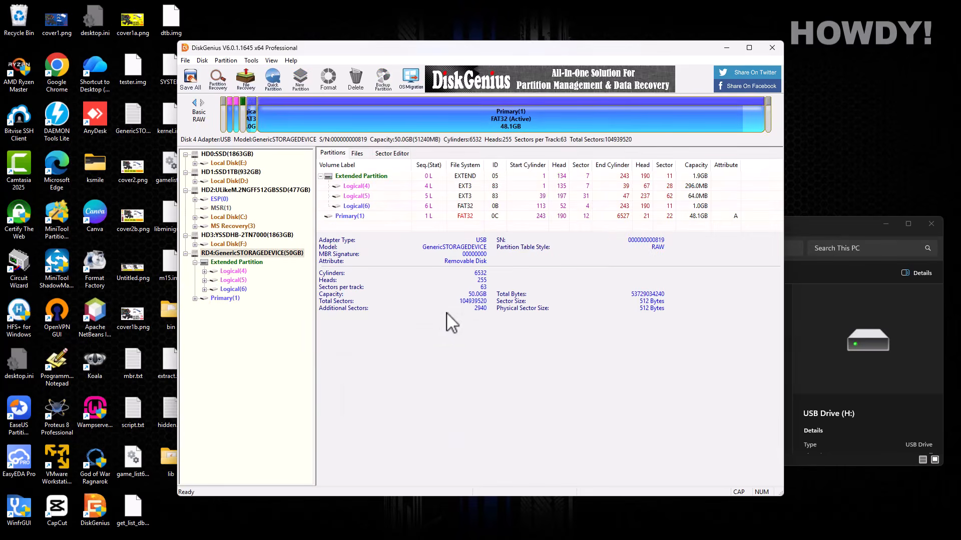
- Save the recovered partitions to disk, keeping the MBR partition style
click(197, 83)
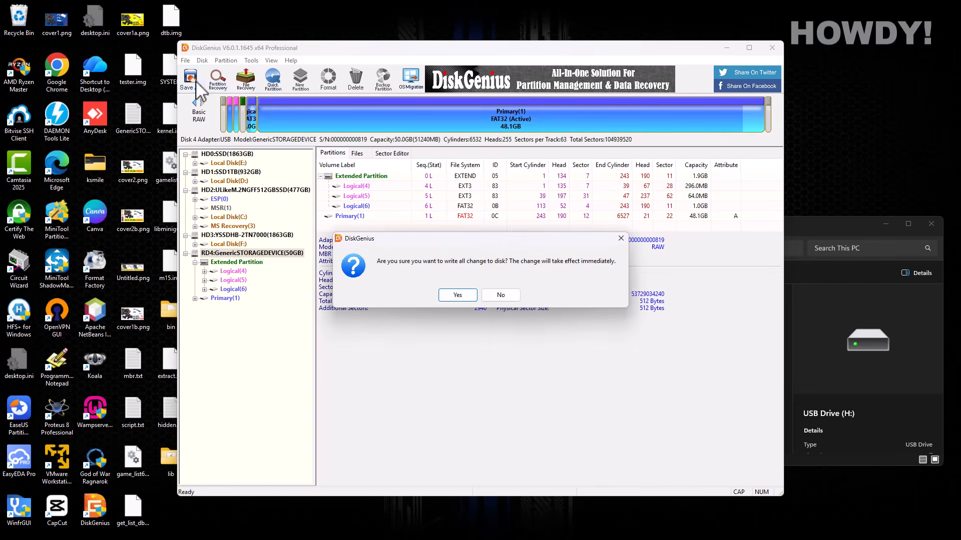
click(461, 298)
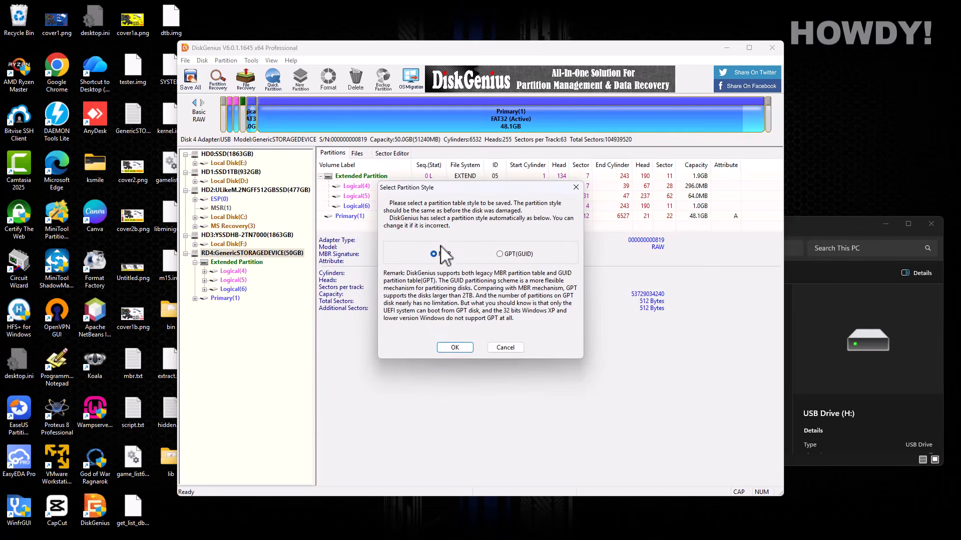
click(500, 254)
click(433, 255)
click(454, 346)
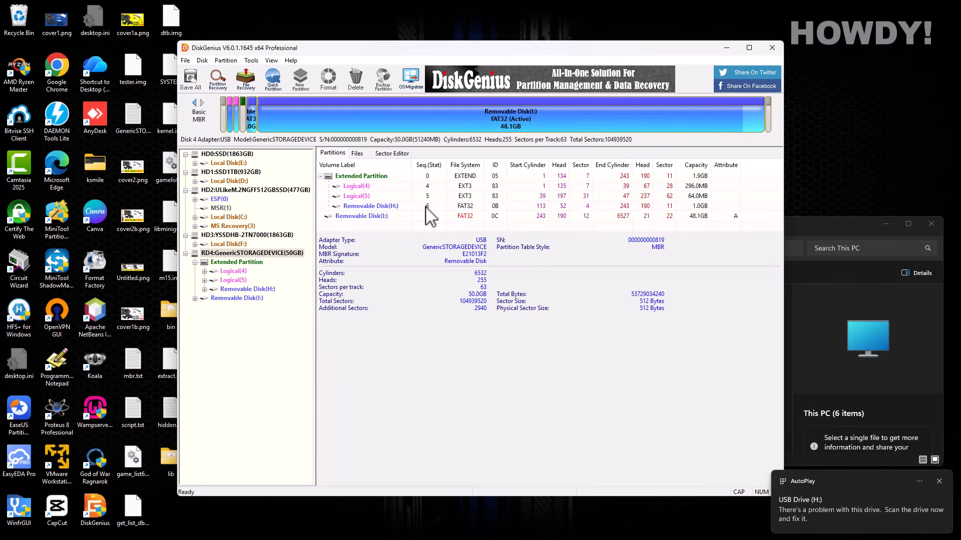
click(830, 226)
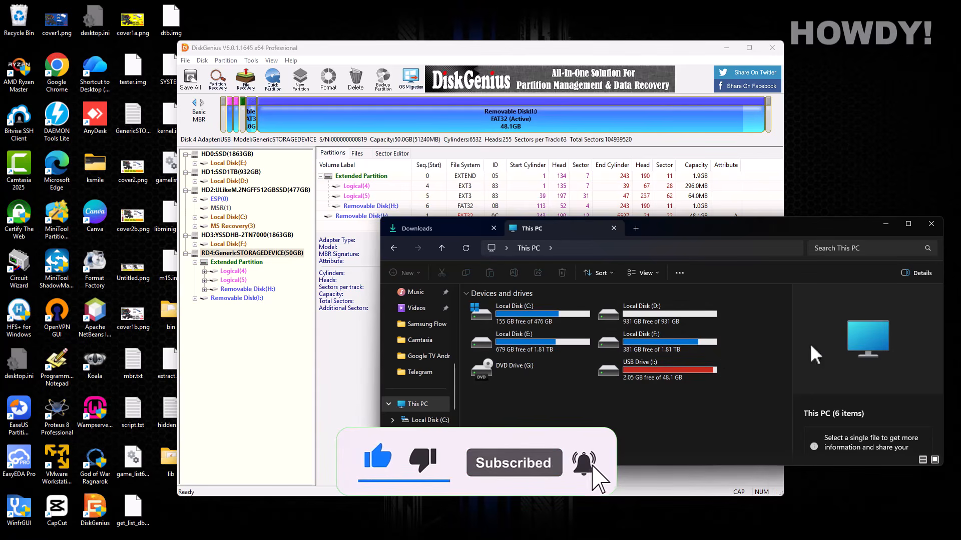
- Look inside the Contra zip in Downloads, widening the name column to read full names
click(432, 227)
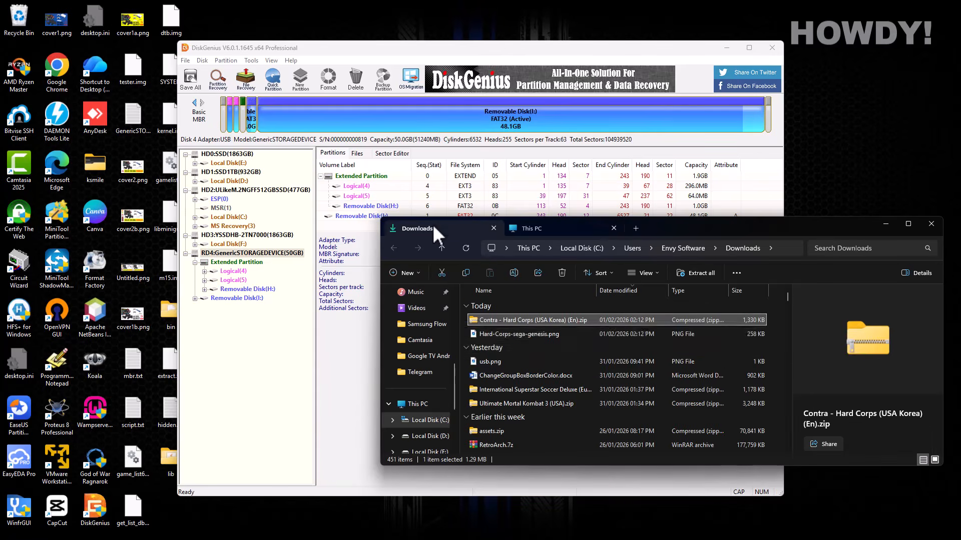
double_click(540, 320)
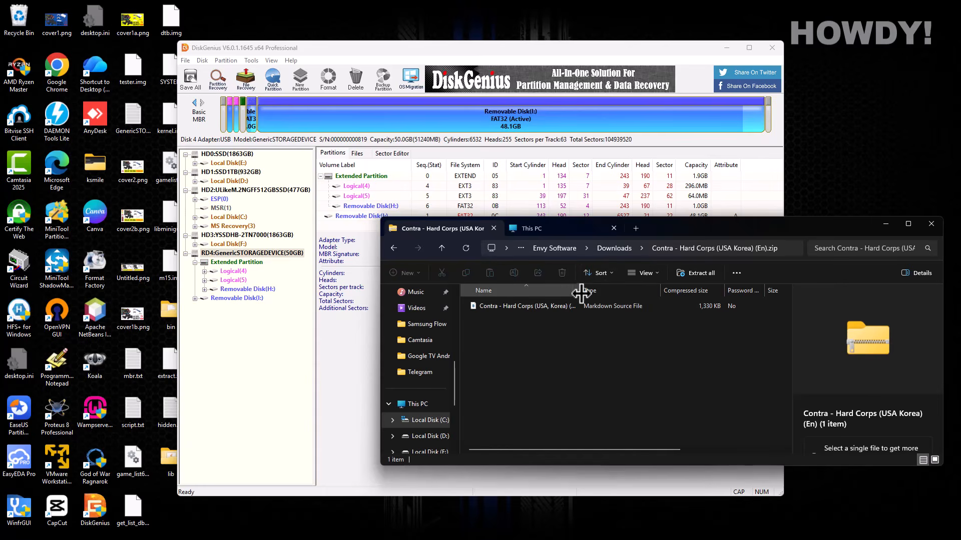
drag(582, 292, 627, 291)
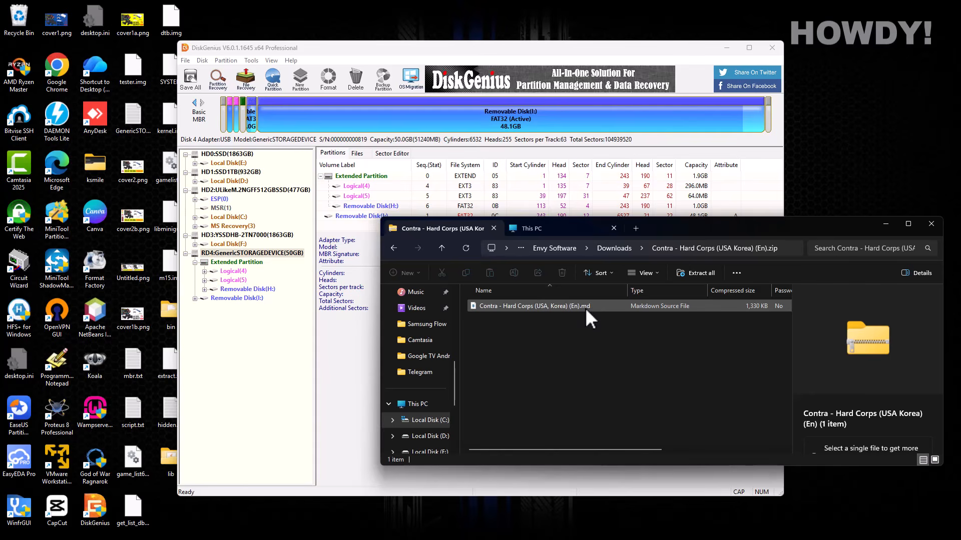
- Open USB Drive (I:) > roms > md in the other tab, then return to Downloads
click(574, 228)
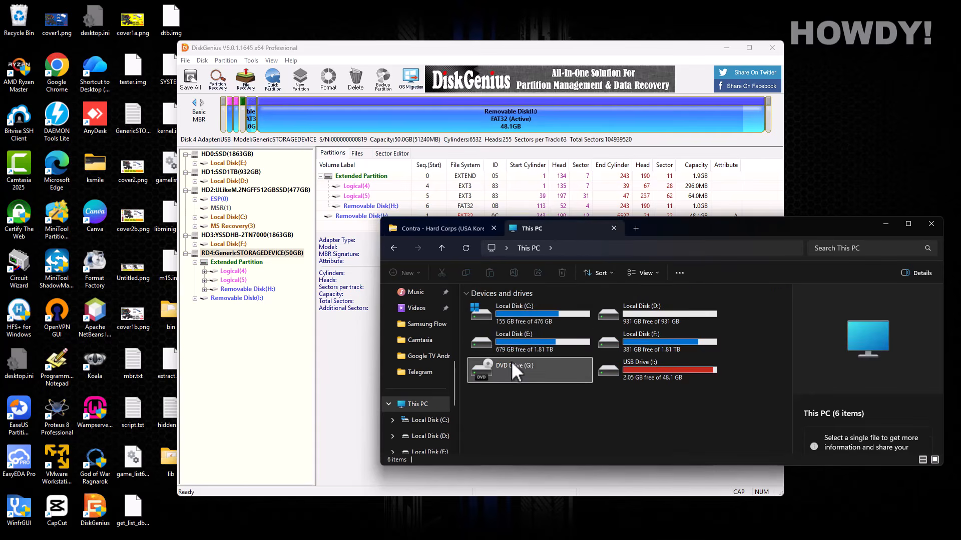
double_click(638, 367)
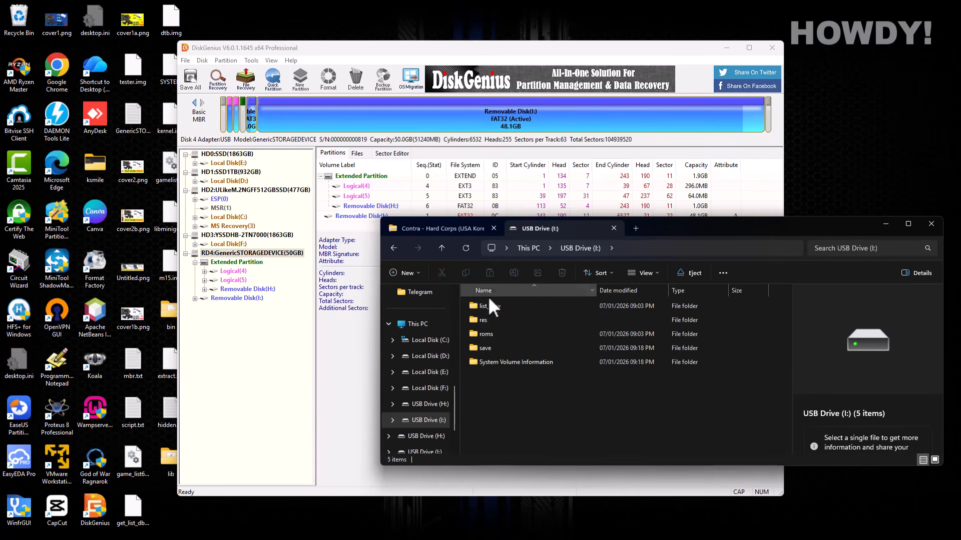
double_click(485, 337)
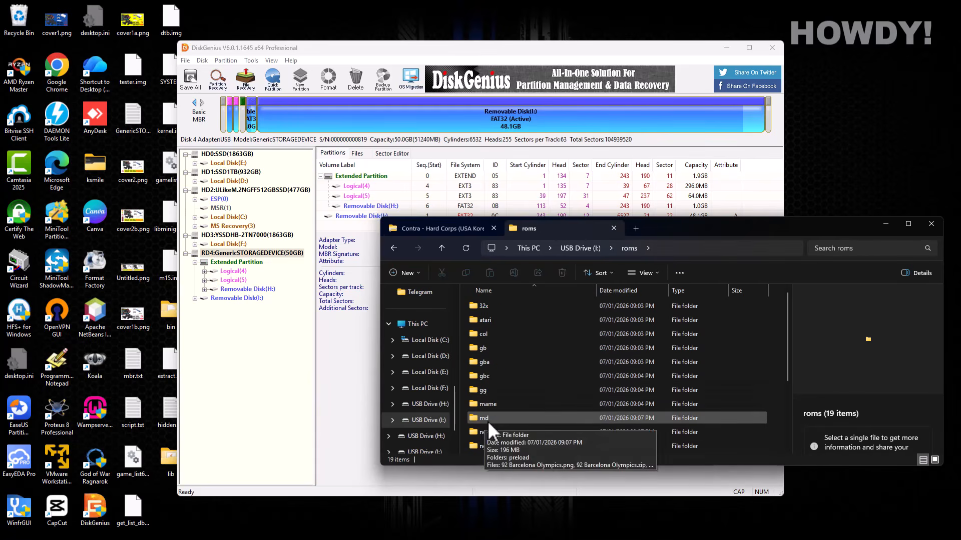
double_click(484, 418)
click(433, 228)
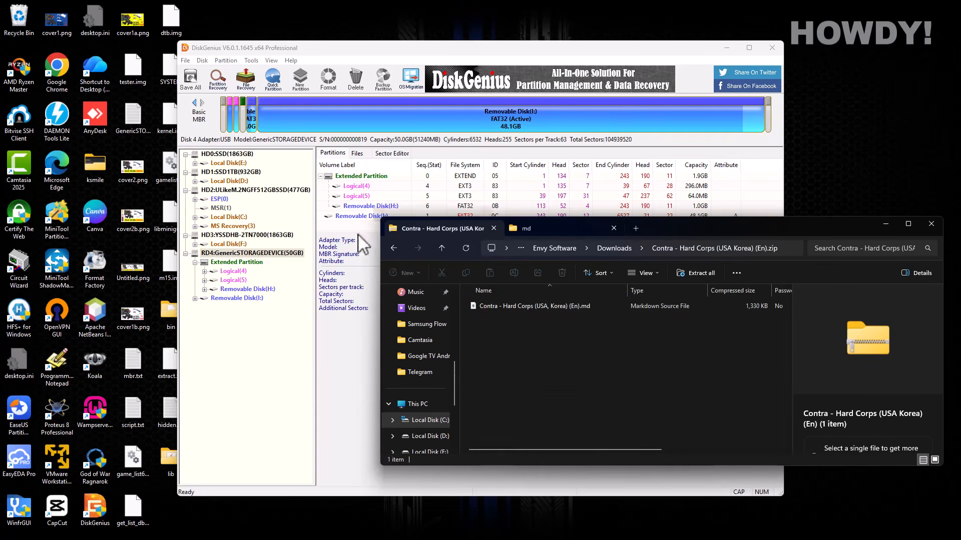
click(394, 249)
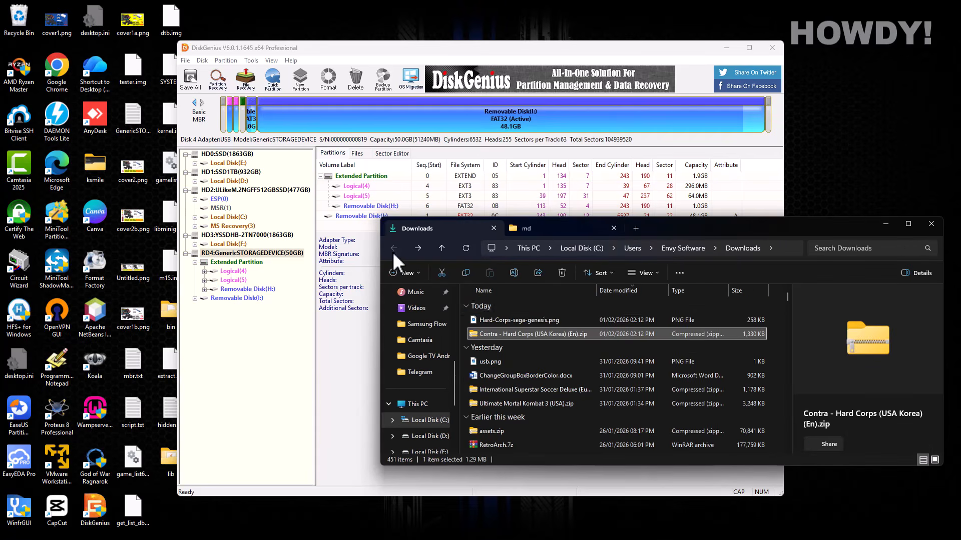
- Copy the zip's name and rename Hard-Corps-sega-genesis.png to Contra - Hard Corps (USA Korea) (En).png
right_click(516, 335)
click(487, 329)
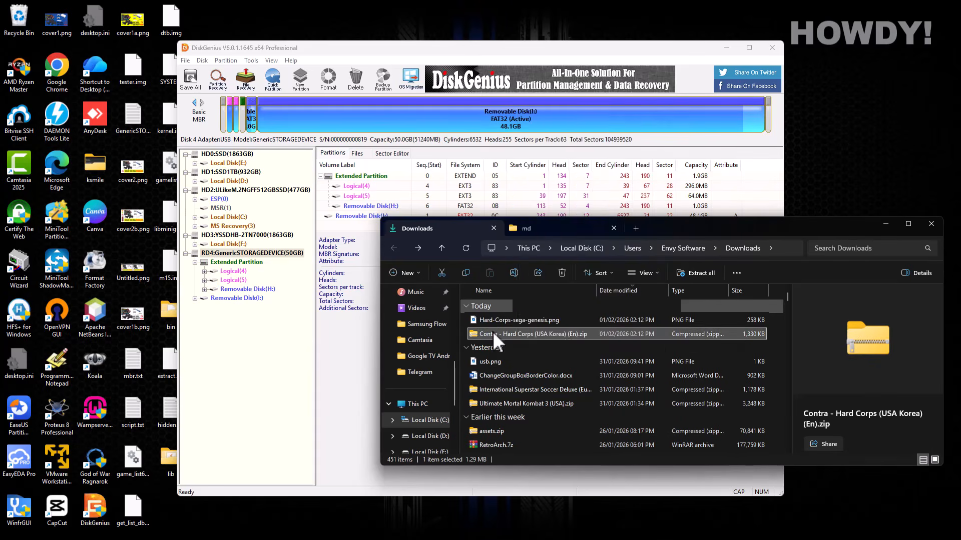
right_click(492, 331)
click(490, 329)
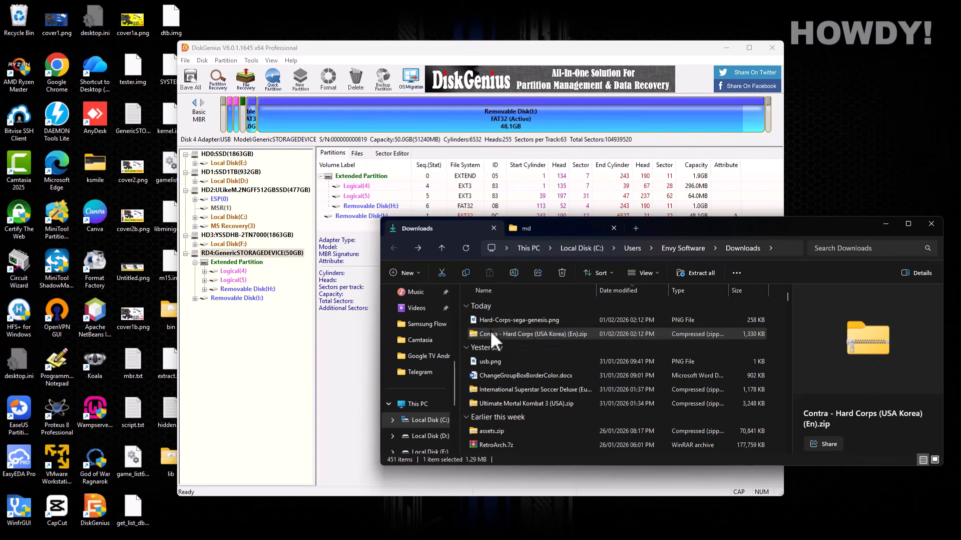
click(530, 332)
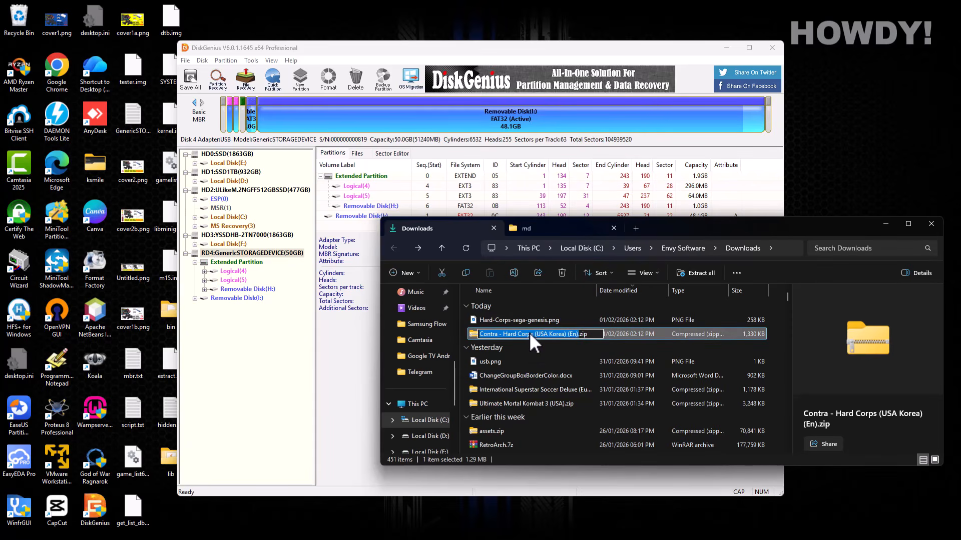
right_click(530, 332)
click(559, 366)
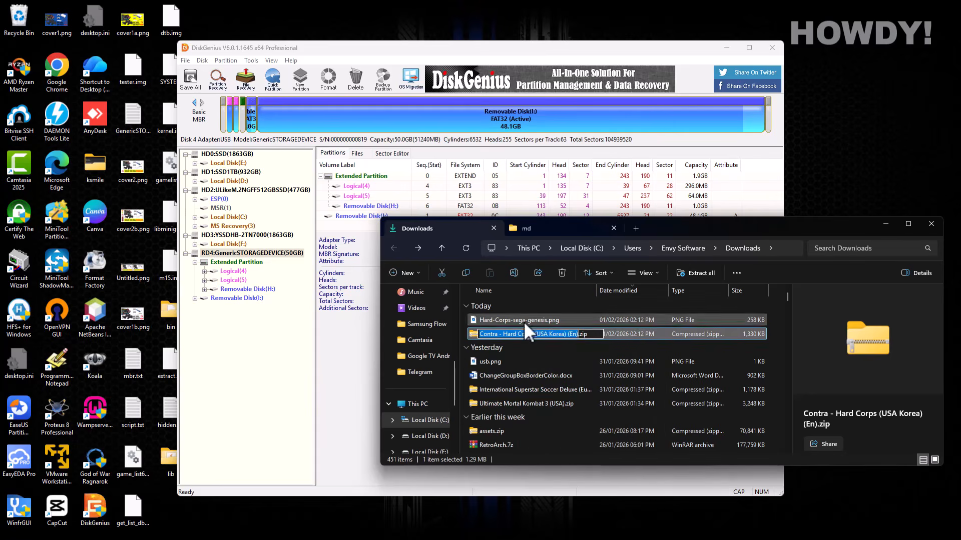
click(523, 321)
click(523, 321)
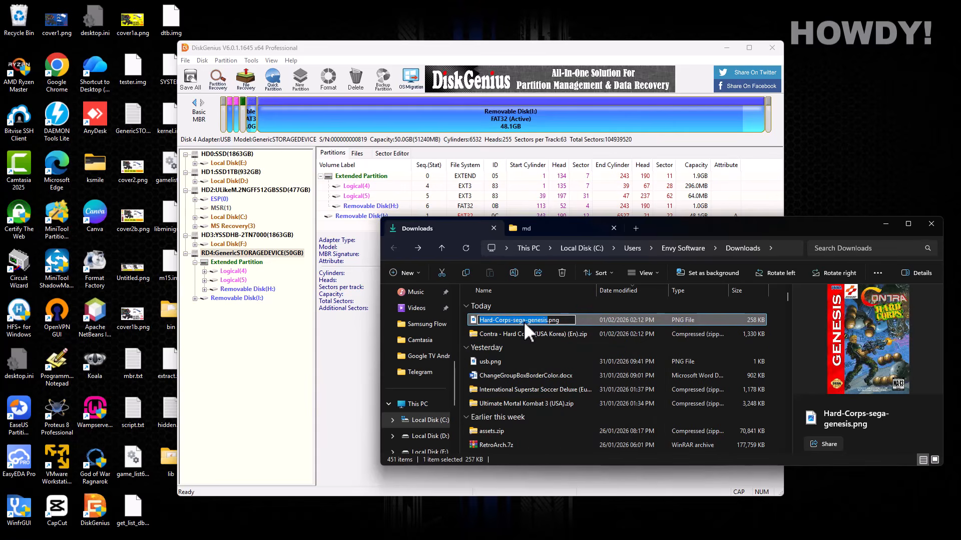
key(ctrl+v)
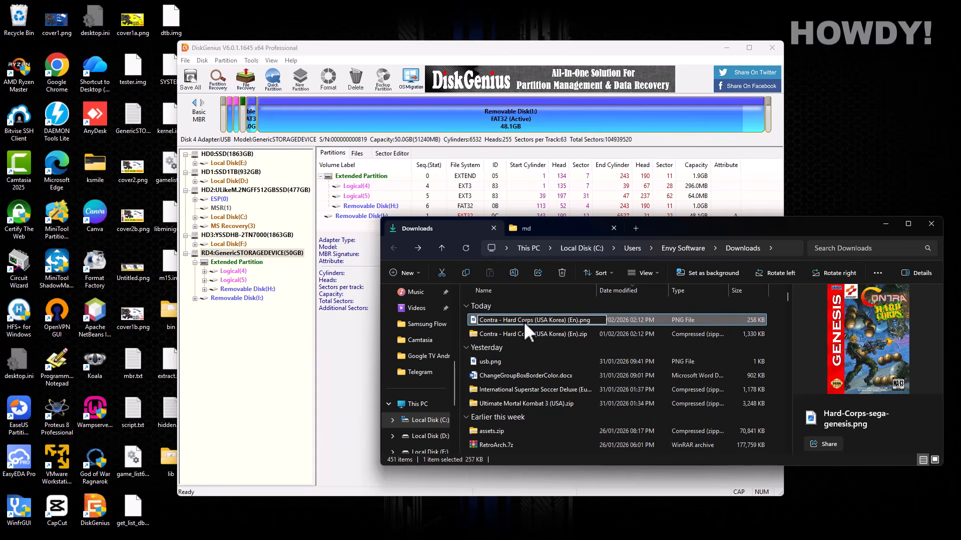
key(Return)
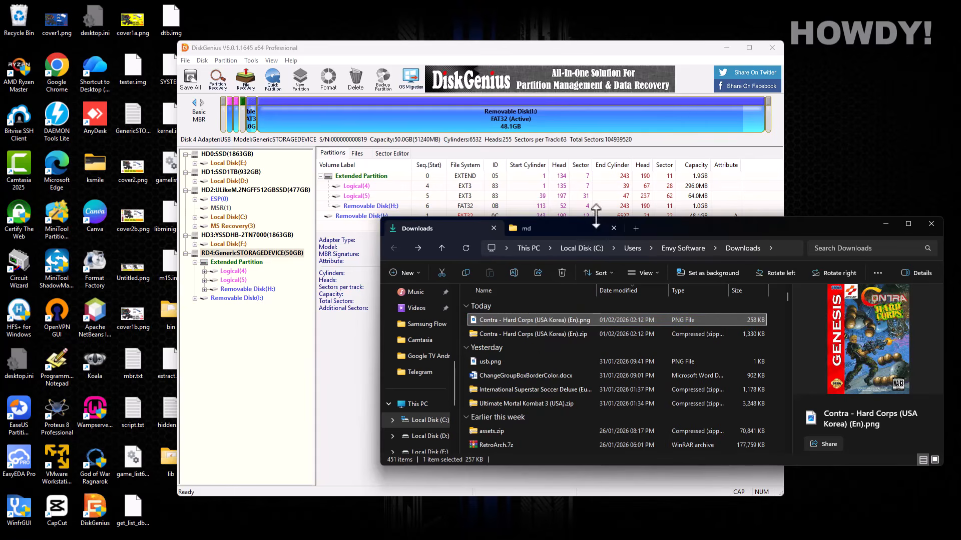
click(577, 227)
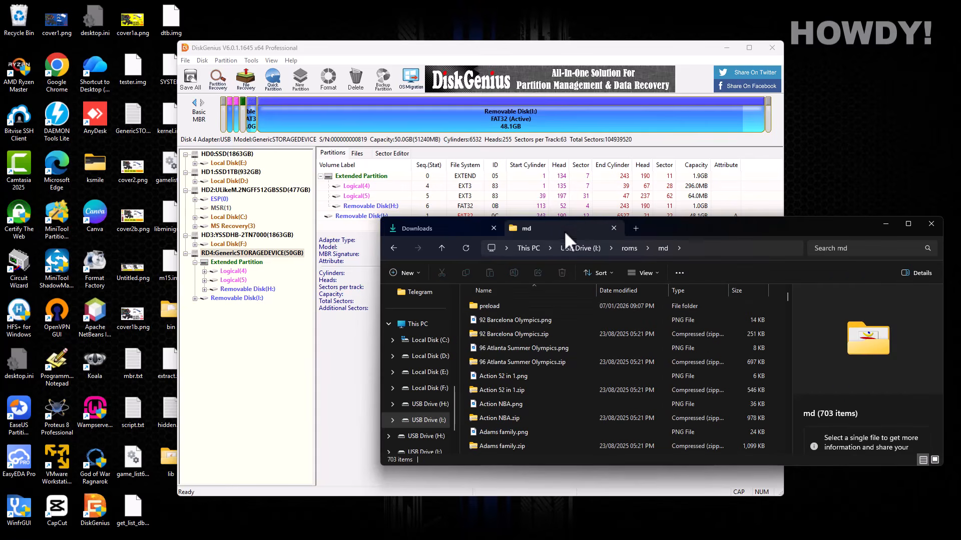
- Check in Properties > Details that 92 Barcelona Olympics.png measures 320 x 224
click(495, 320)
right_click(495, 319)
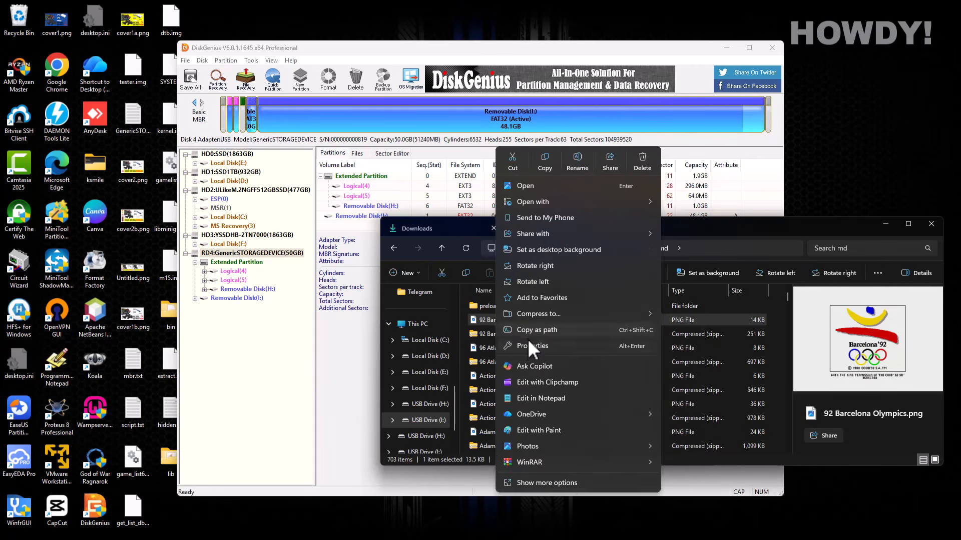
click(532, 343)
click(549, 306)
click(586, 305)
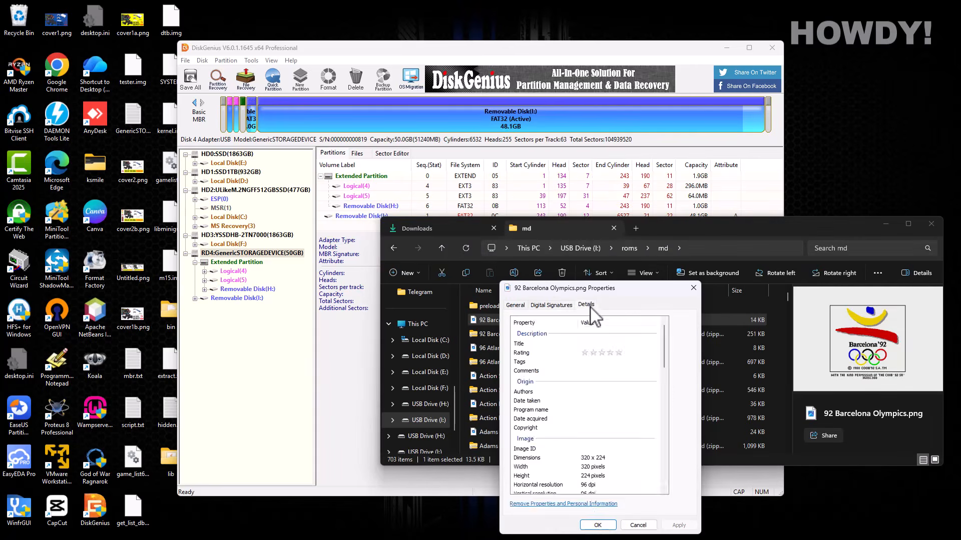
click(585, 459)
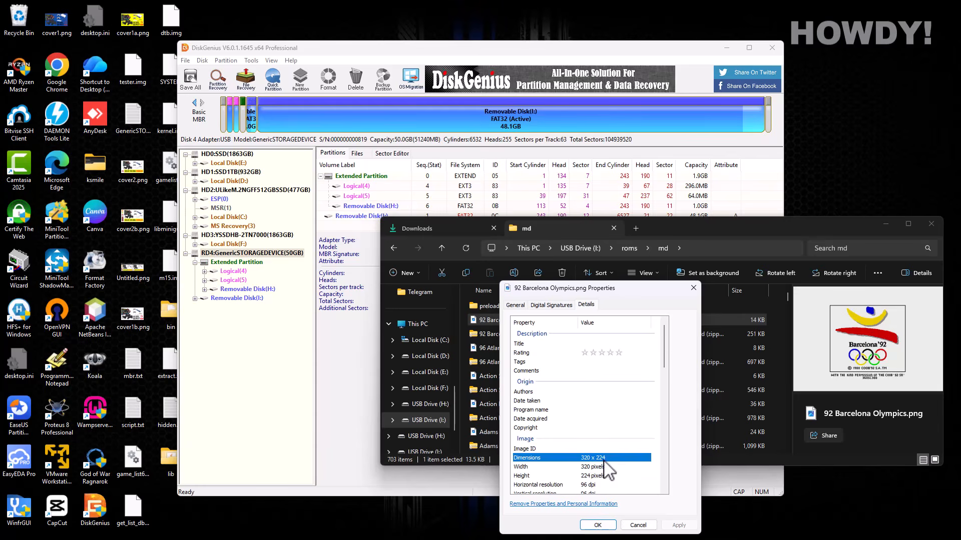
click(694, 288)
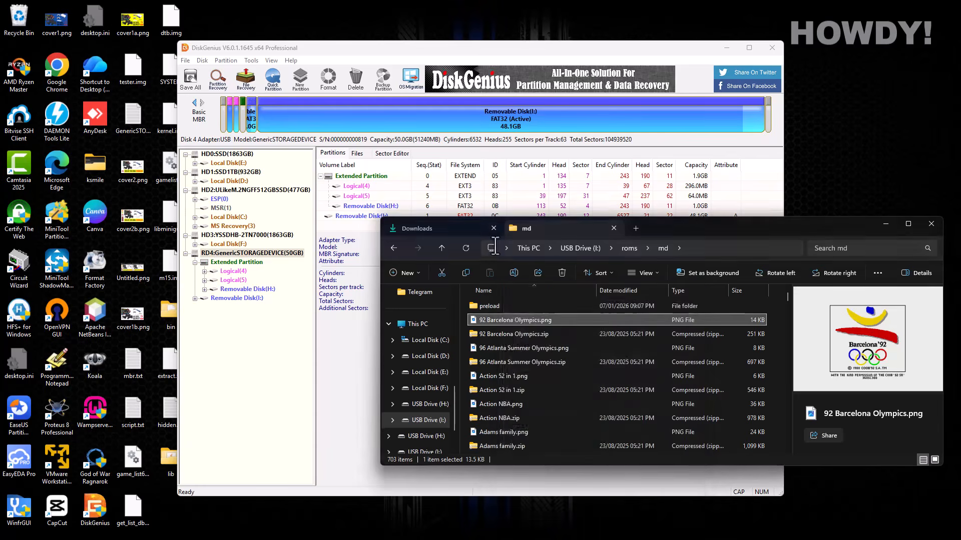
- Open the renamed Contra cover image from Downloads in GIMP
click(454, 224)
right_click(525, 318)
mouse_move(562, 201)
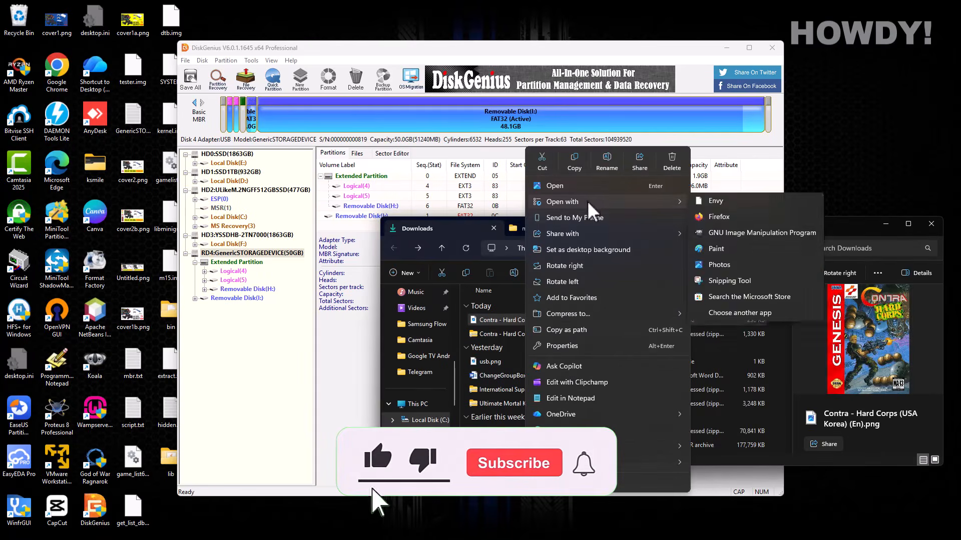
click(726, 228)
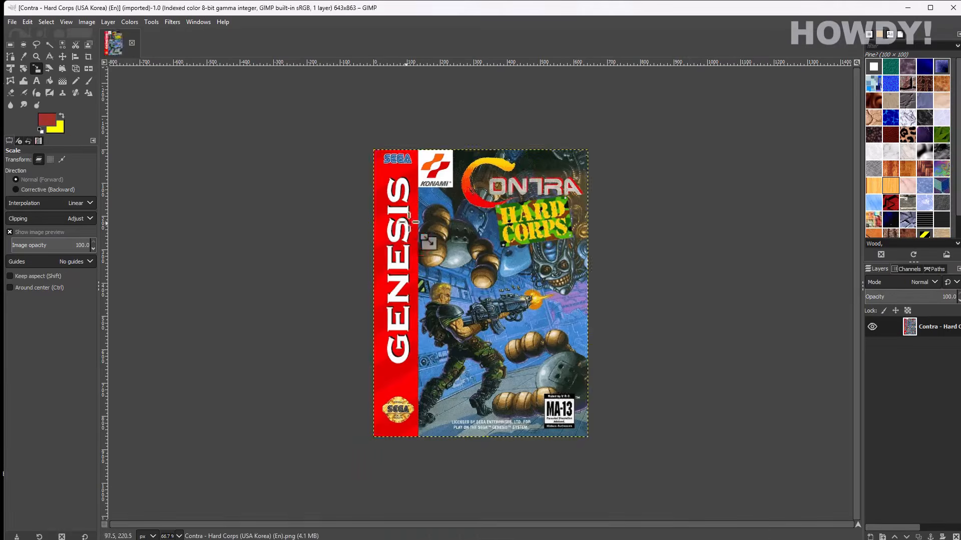
- Scale the Contra - Hard Corps cover to 320 x 224 pixels
click(408, 164)
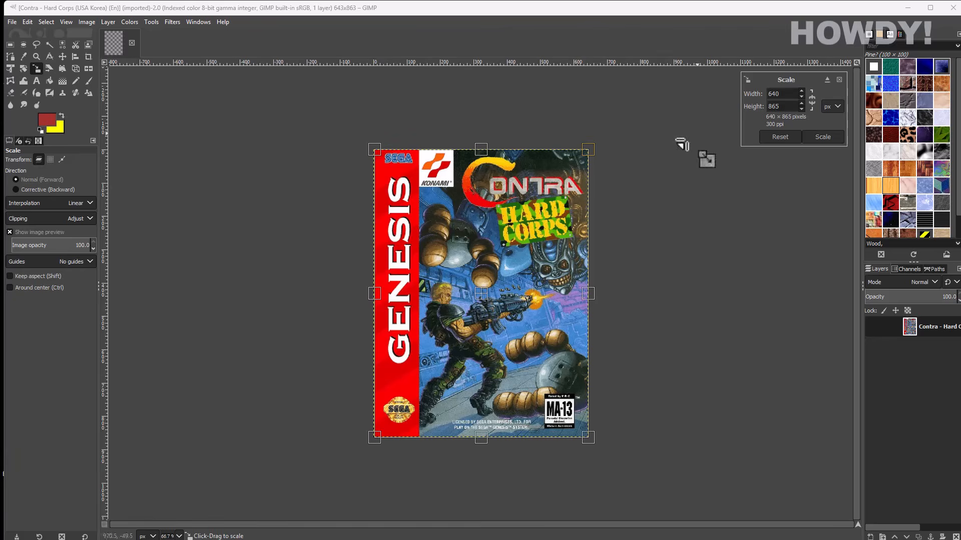
drag(583, 293, 505, 293)
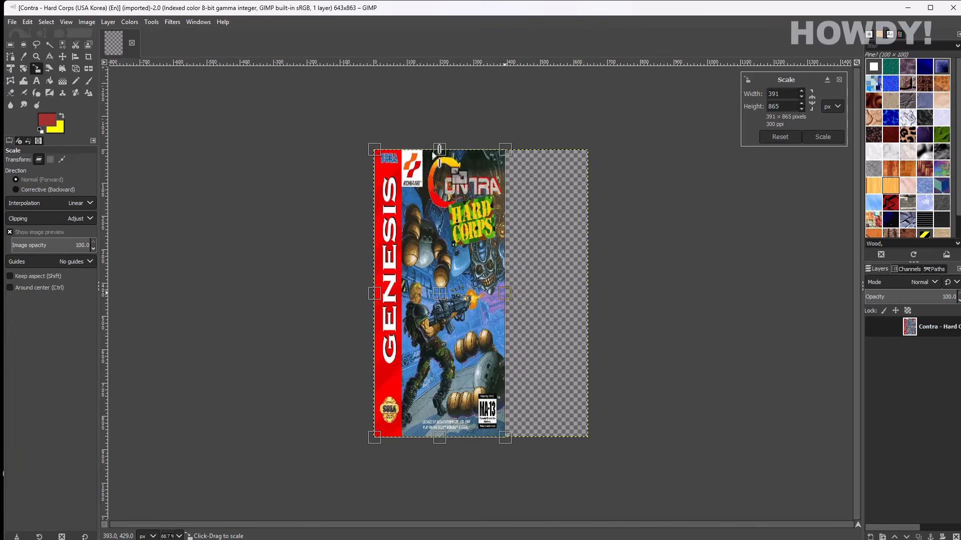
drag(439, 150, 439, 153)
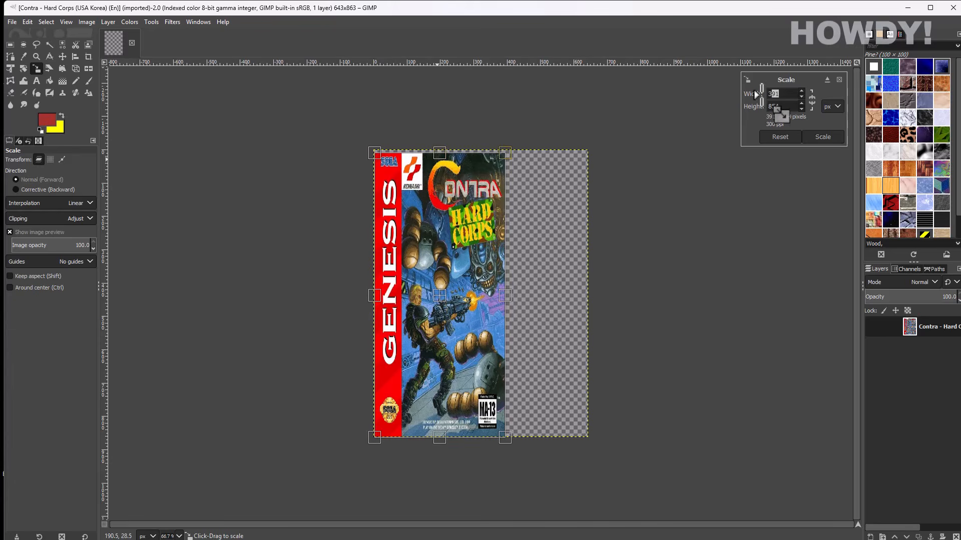
text(320)
key(Tab)
text(224)
key(Tab)
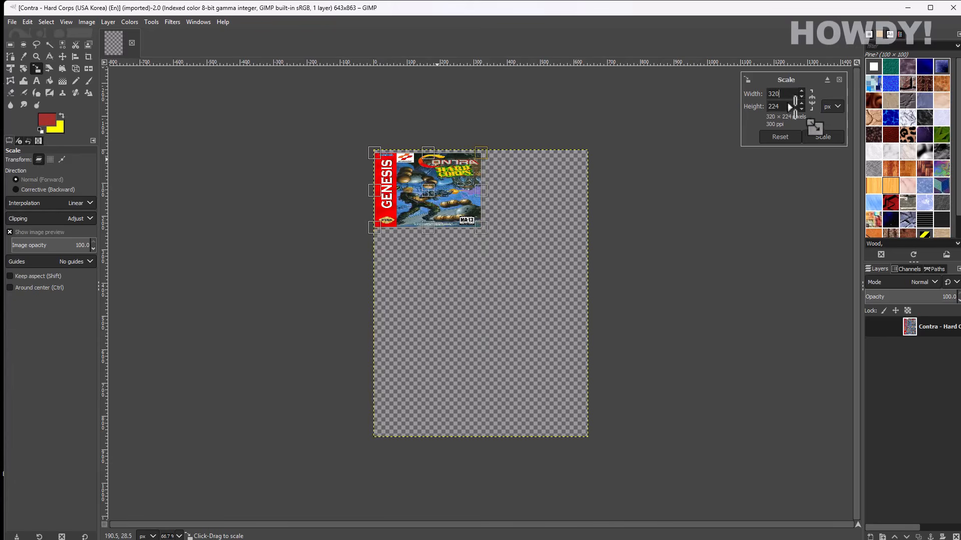
key(Return)
- Fit the canvas to the layer and overwrite the original Contra PNG
click(85, 22)
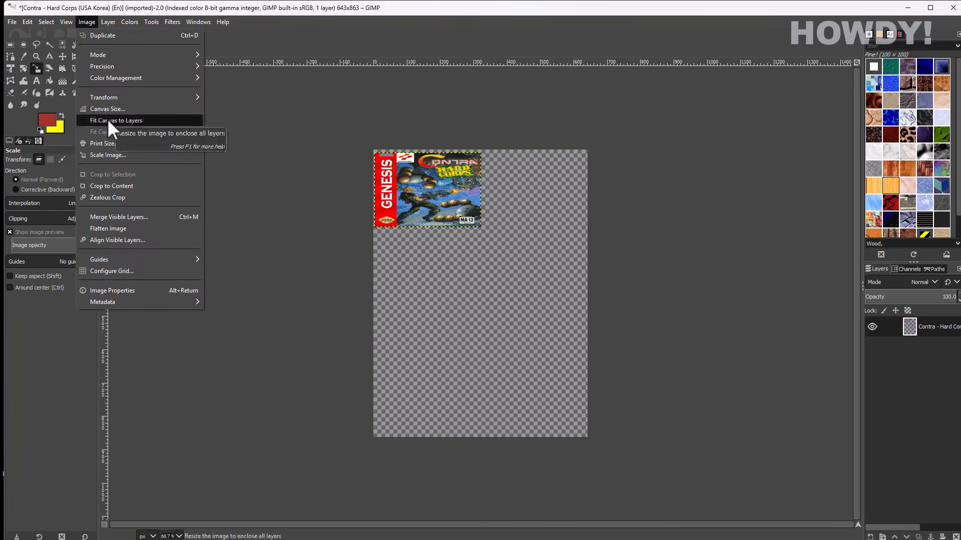
click(107, 119)
click(10, 22)
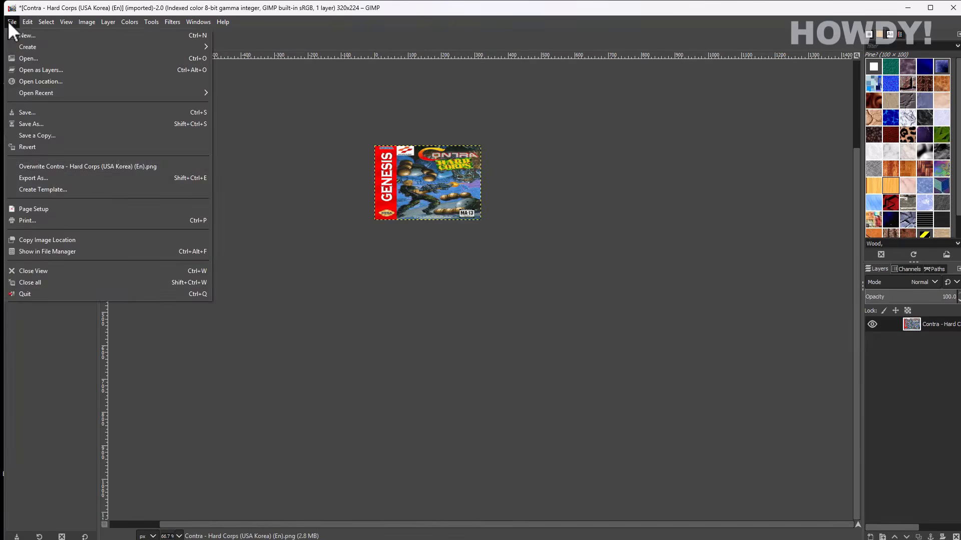
click(47, 166)
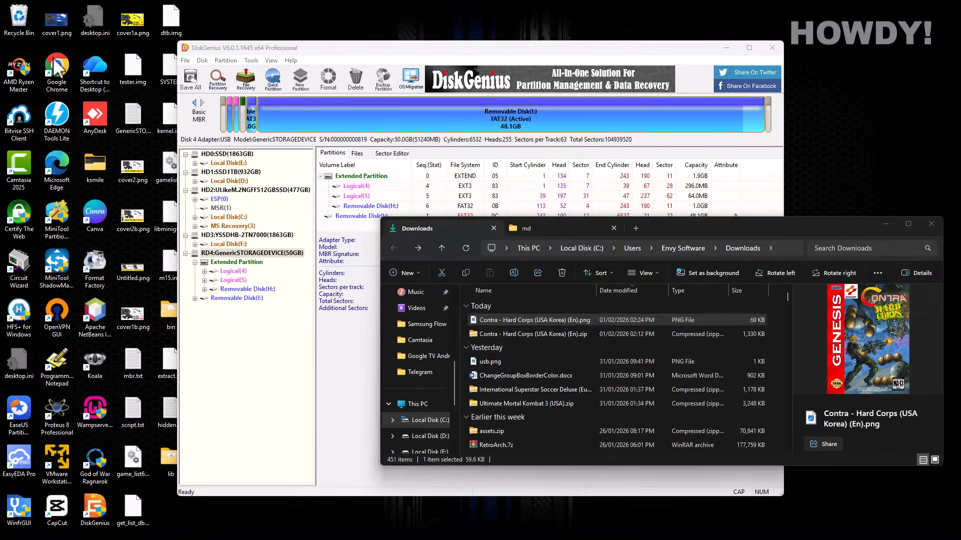
- Confirm in the Contra PNG's Properties details that it now measures 320 x 224
right_click(518, 321)
click(554, 342)
click(634, 305)
click(620, 458)
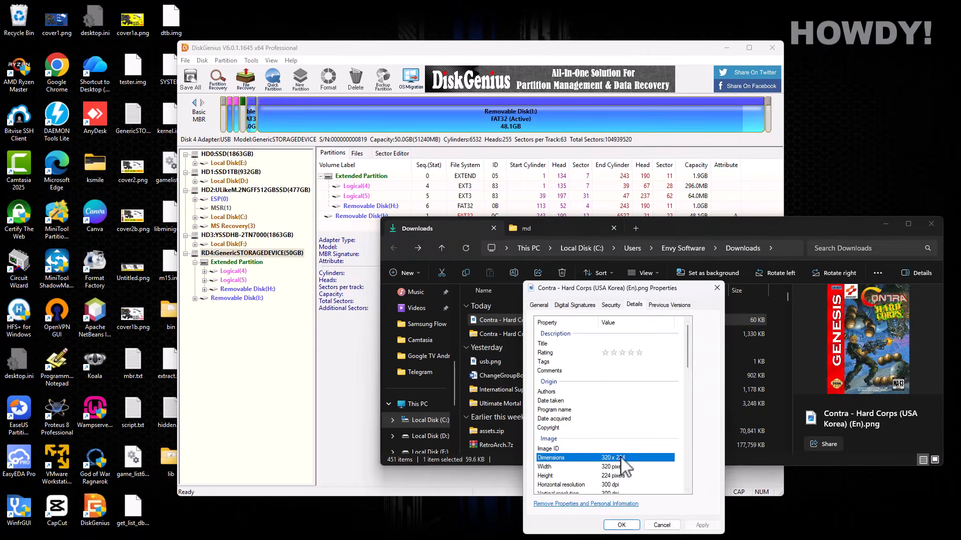
key(Escape)
- Look inside 92 Barcelona Olympics.zip in the md folder and select its .bin file
click(543, 229)
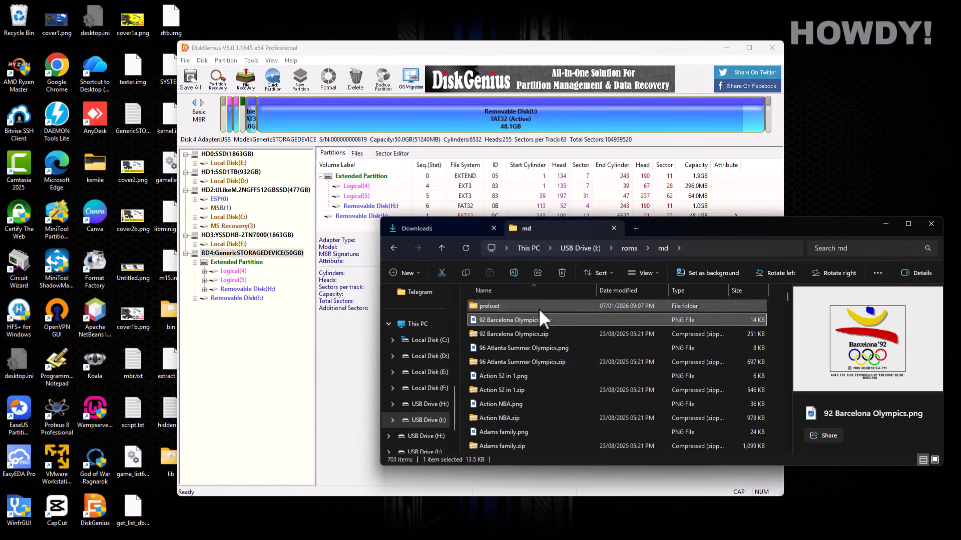
double_click(508, 334)
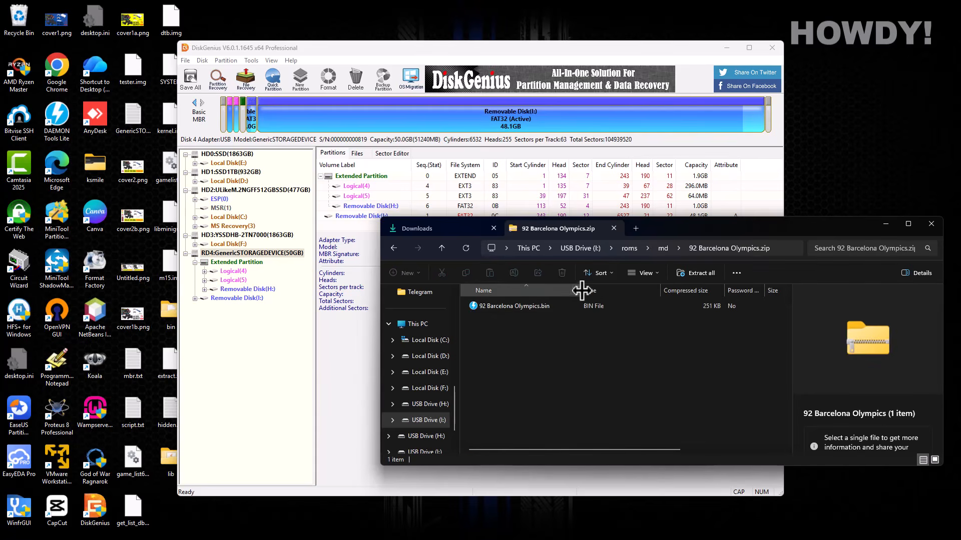
drag(579, 290, 617, 289)
click(545, 306)
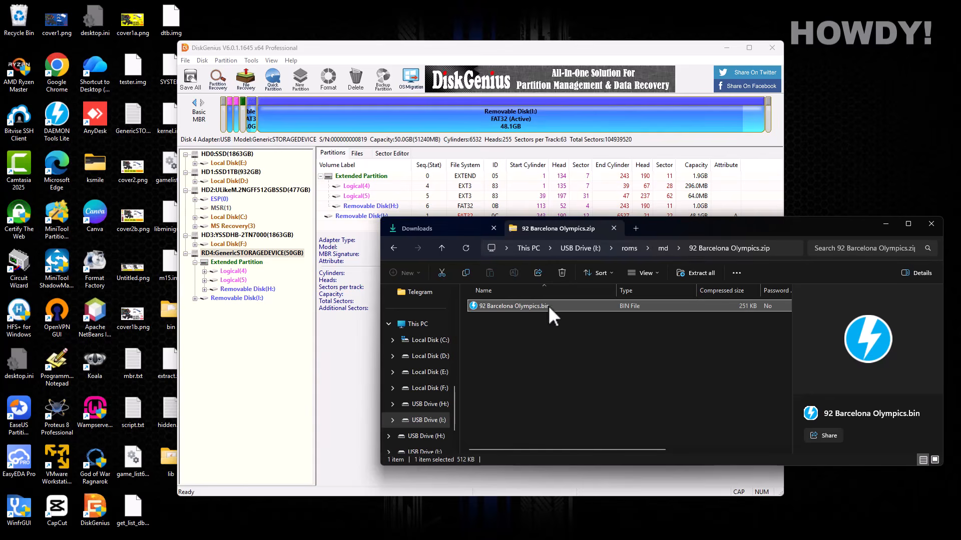
click(394, 247)
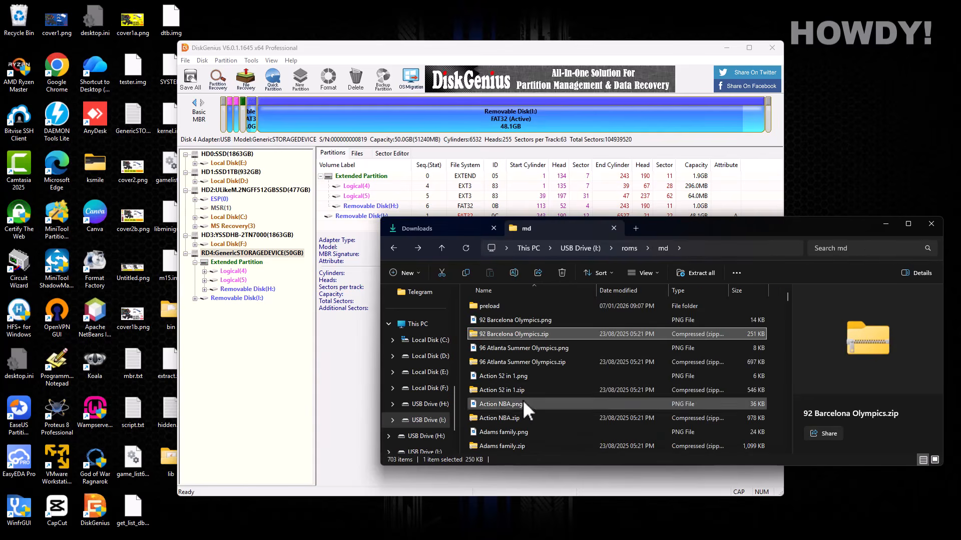
- Look inside 96 Atlanta Summer Olympics.zip and Action NBA.zip, returning to md
click(509, 364)
double_click(509, 365)
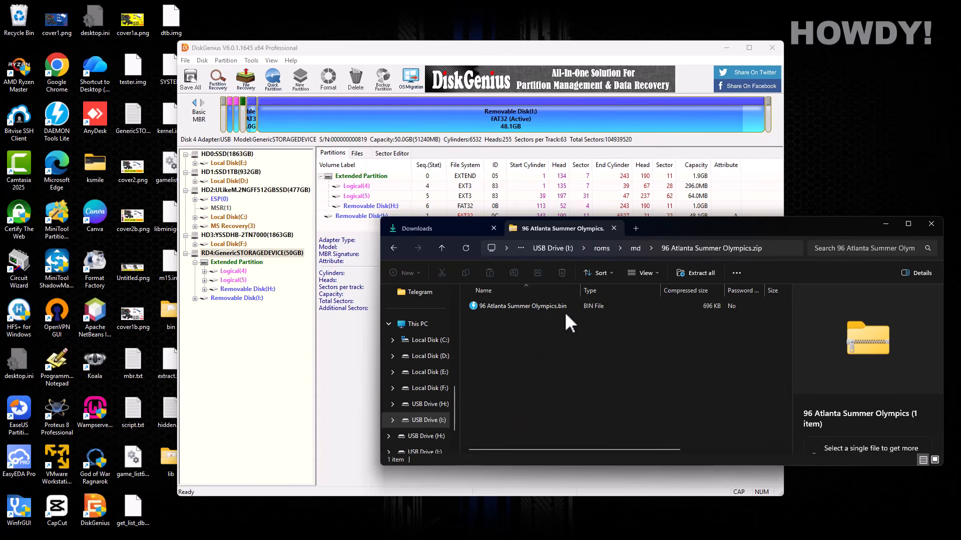
click(395, 247)
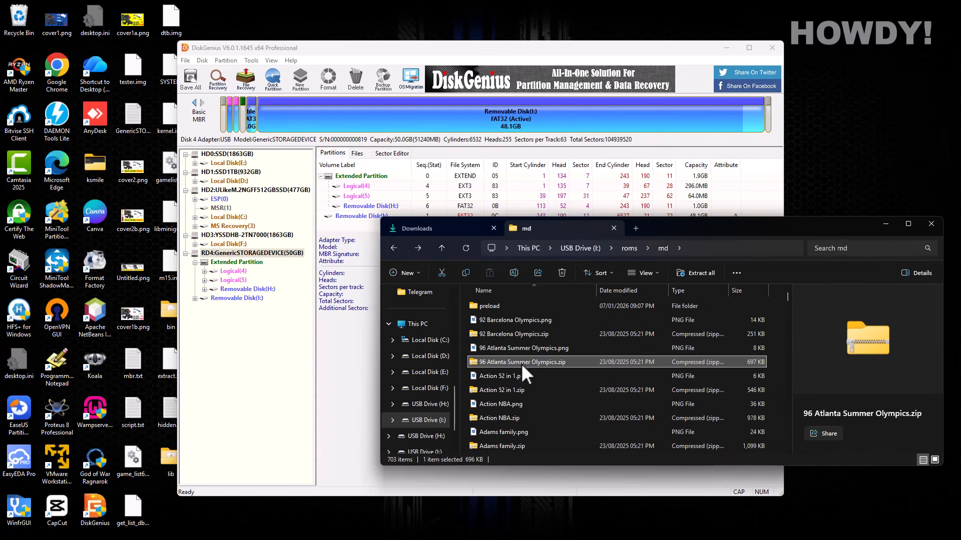
double_click(503, 417)
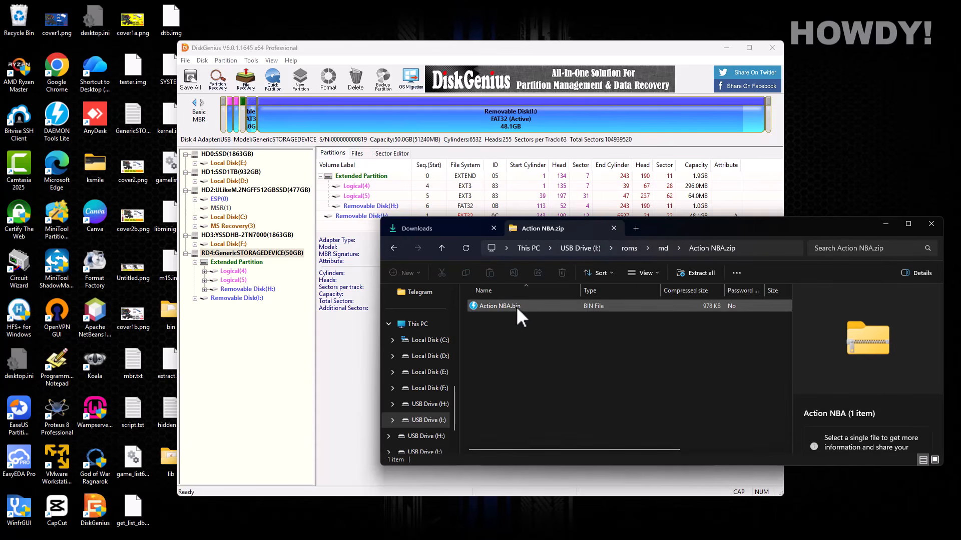
click(395, 247)
- Show the WinRAR options for the Contra zip in the Downloads folder
click(410, 230)
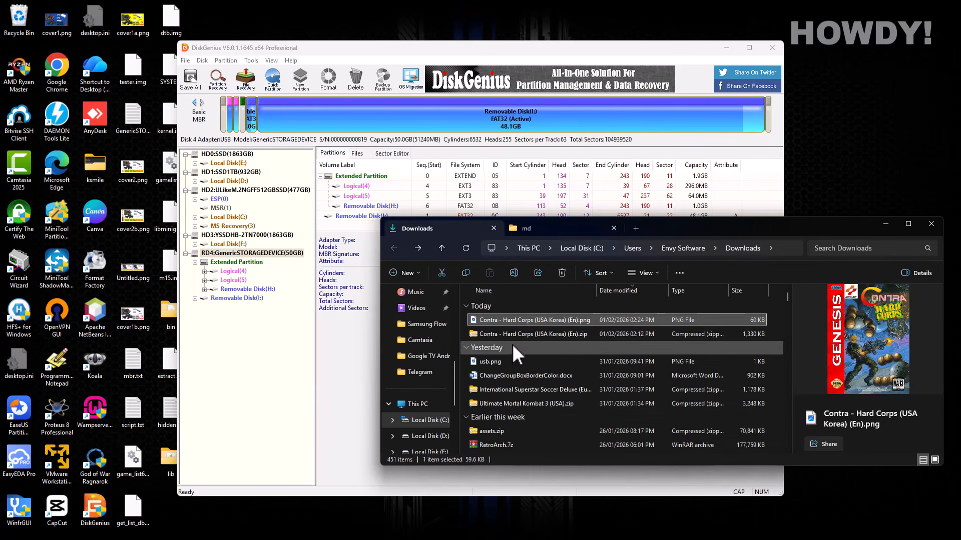
click(524, 334)
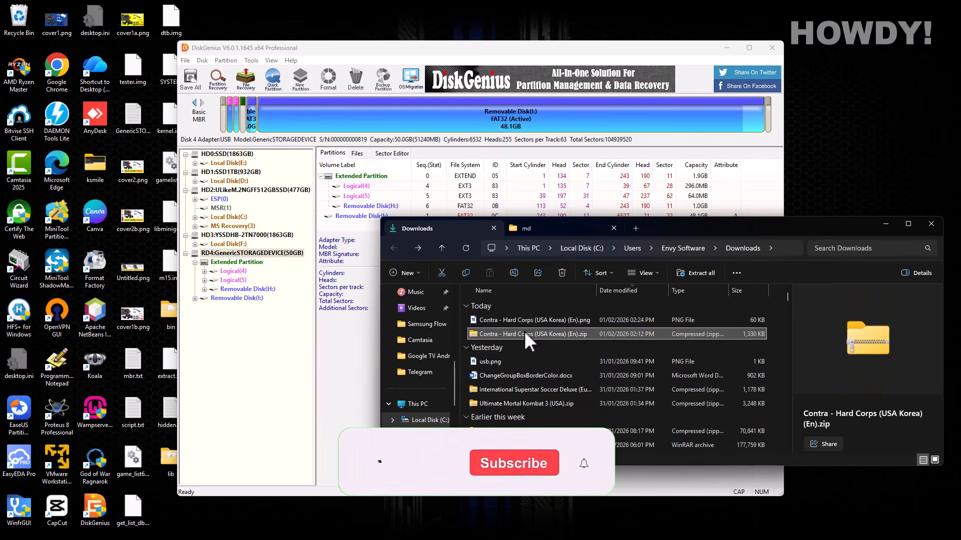
right_click(524, 331)
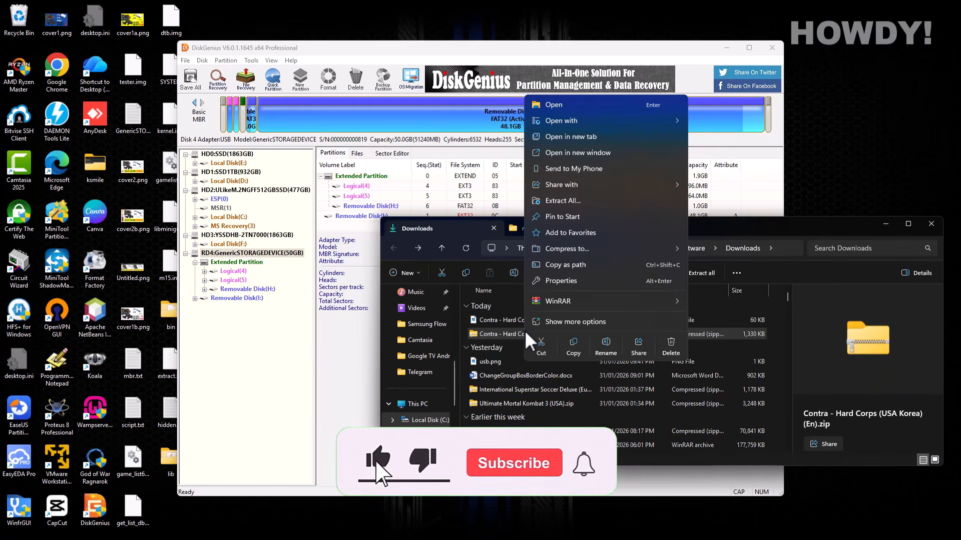
mouse_move(551, 299)
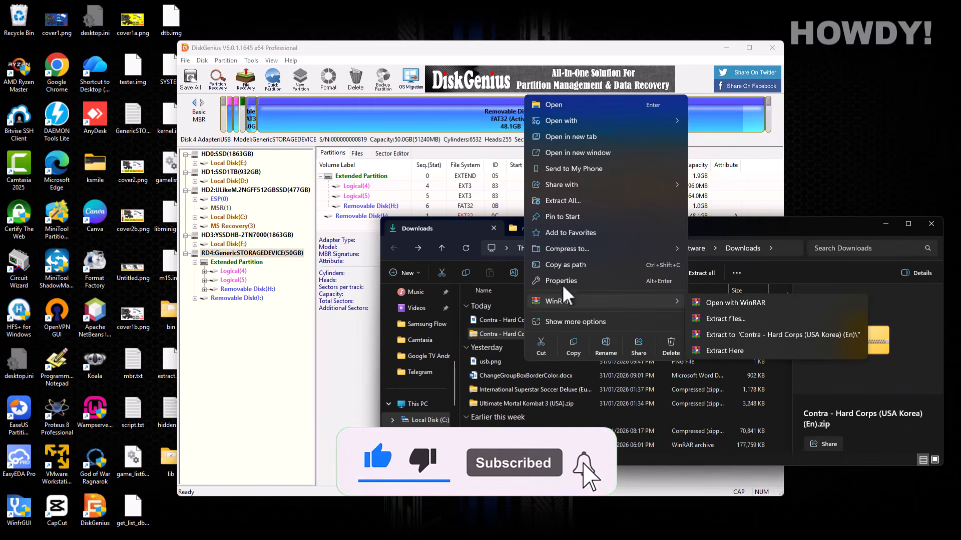
- Open the Contra zip in WinRAR, dismiss the licence reminder and widen the name column
mouse_move(644, 123)
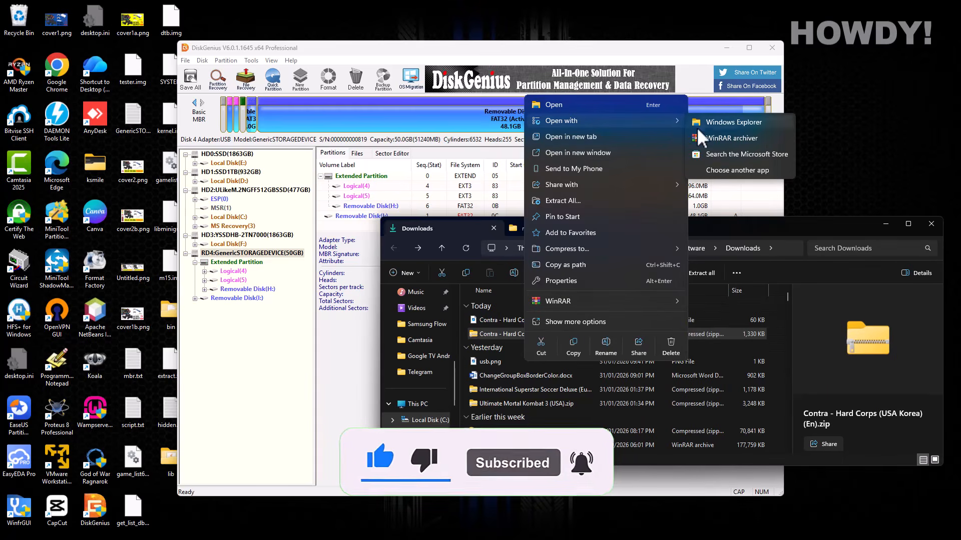
click(724, 138)
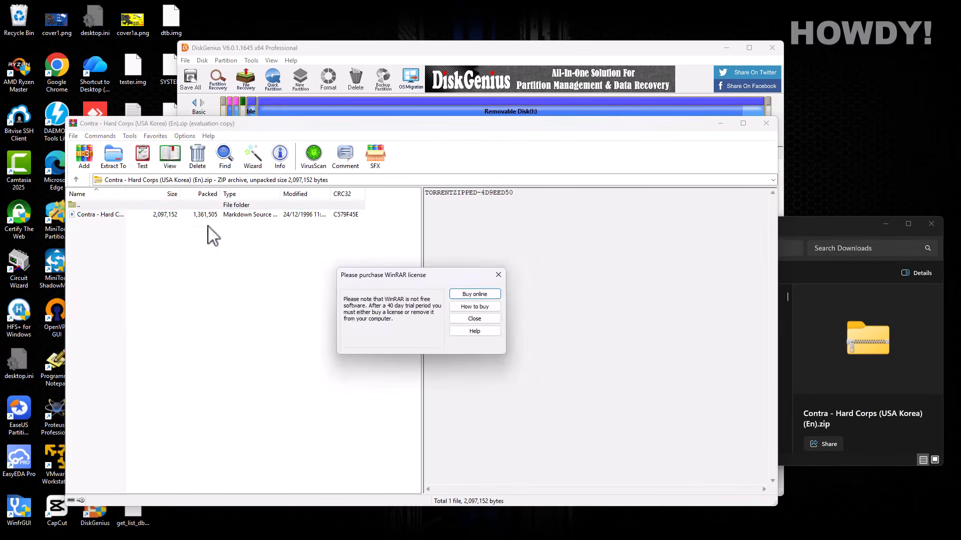
click(457, 319)
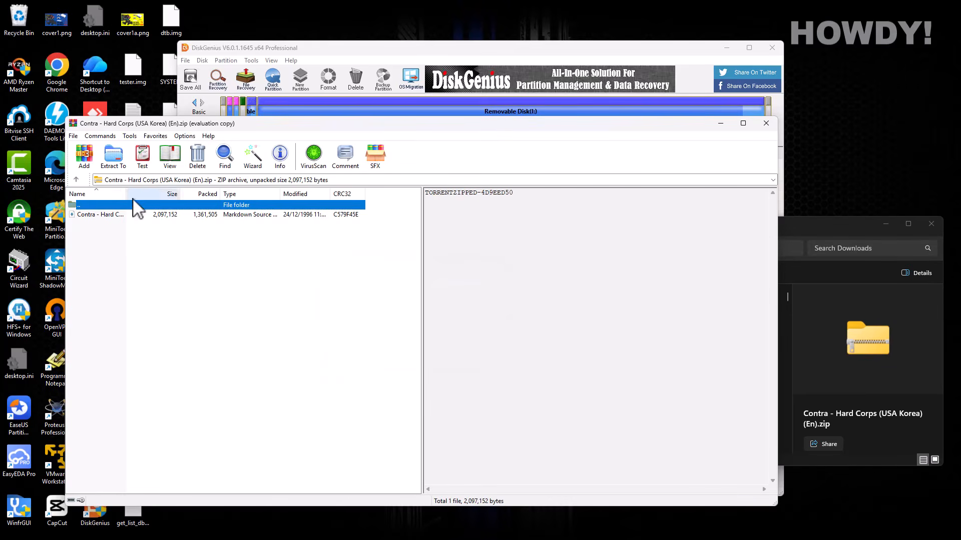
drag(125, 194, 215, 208)
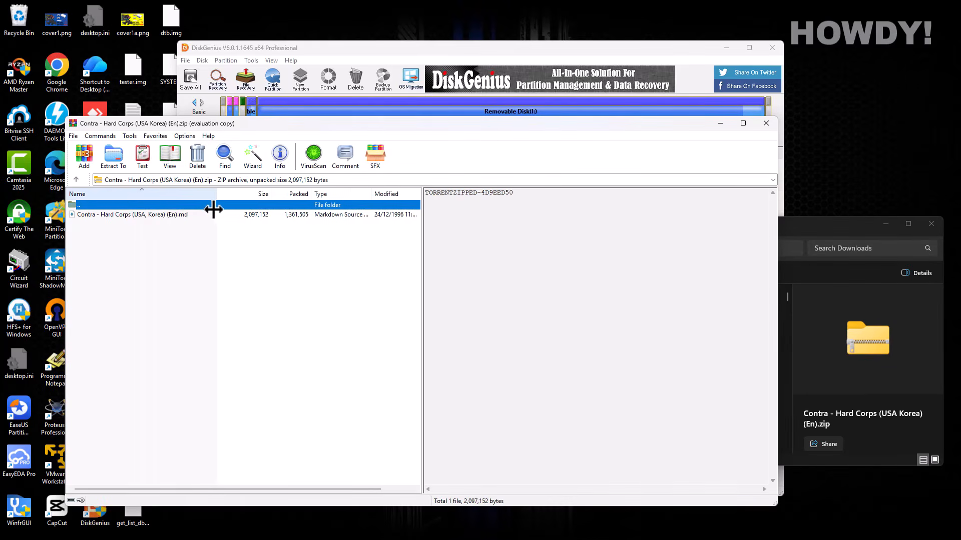
- Rename the ROM to Contra - Hard Corps (USA, Korea) (En).bin, close WinRAR, and reopen the zip
click(169, 216)
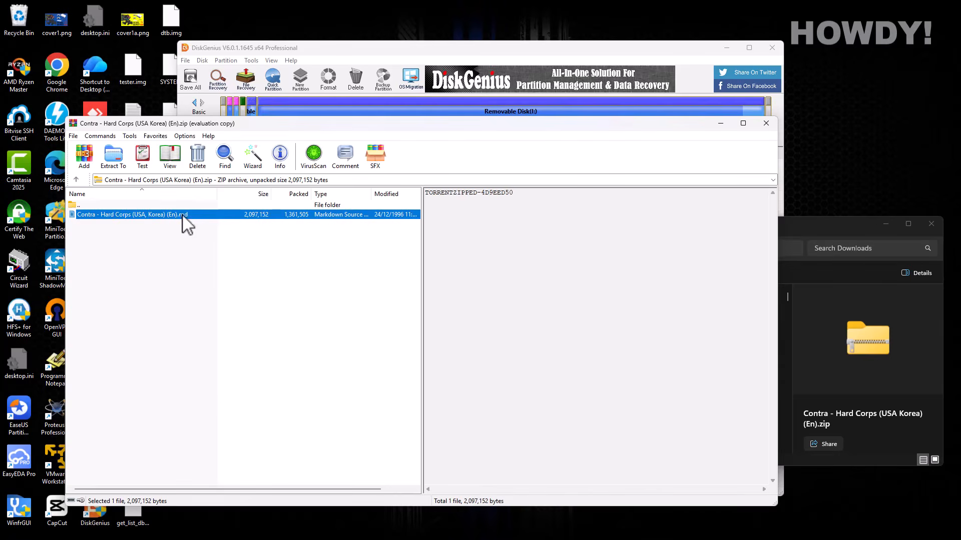
key(F2)
right_click(181, 215)
click(179, 215)
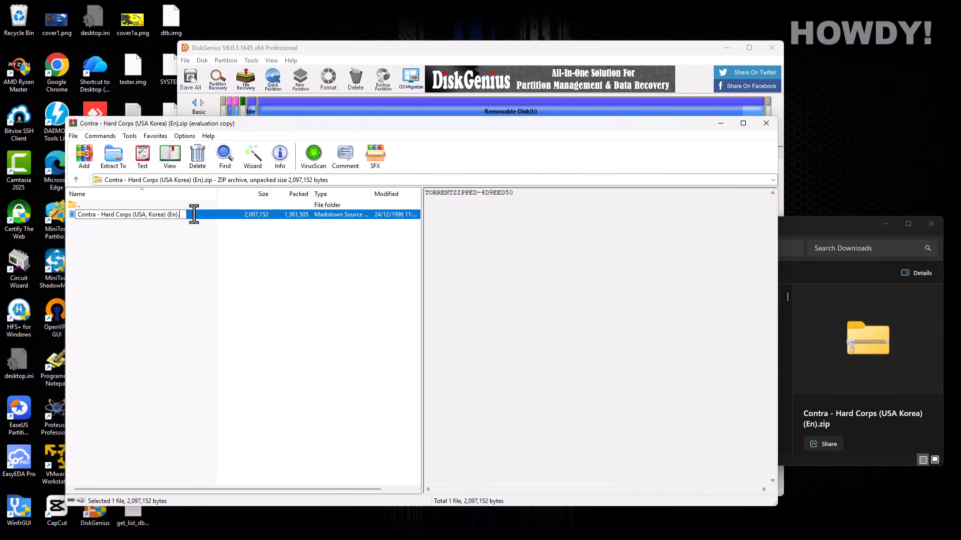
key(Return)
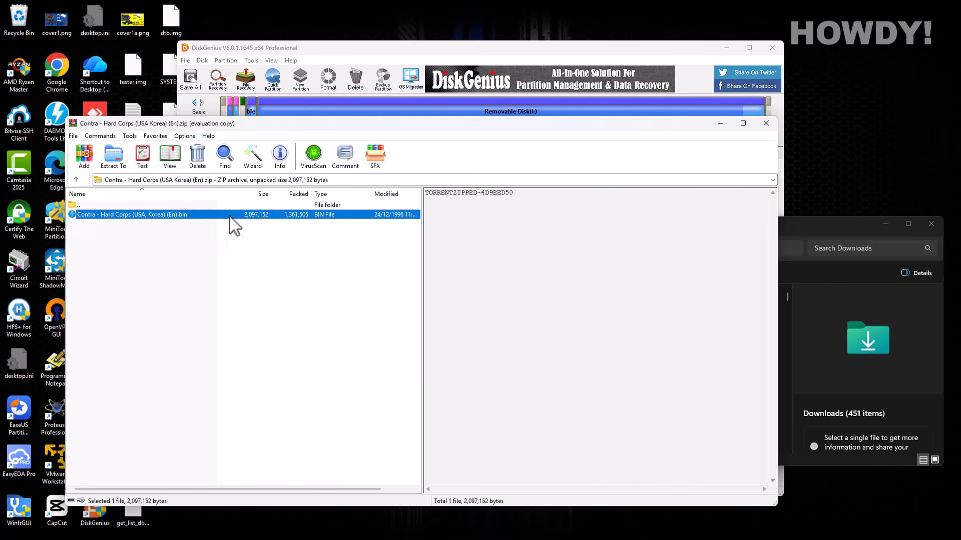
click(766, 123)
double_click(510, 335)
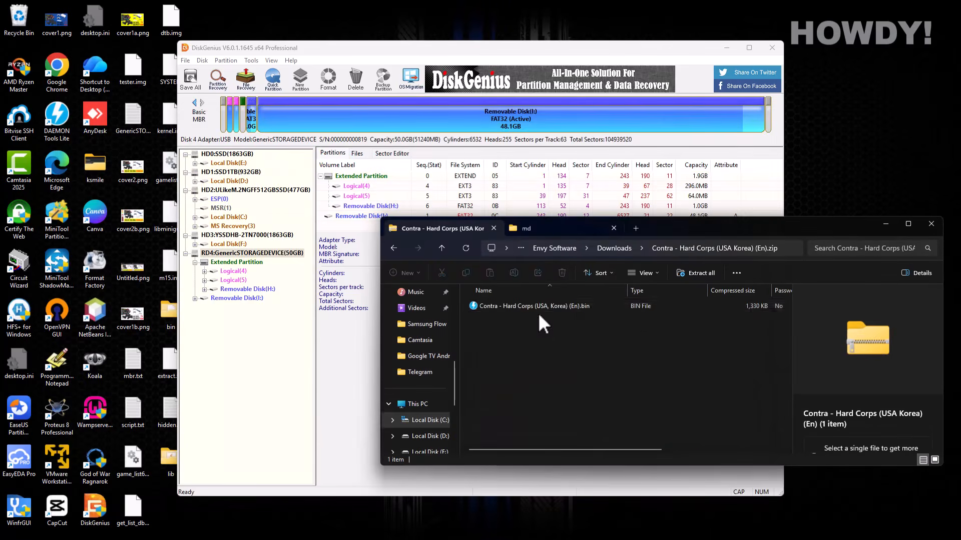
- Copy the Contra zip and cover PNG from Downloads
click(393, 248)
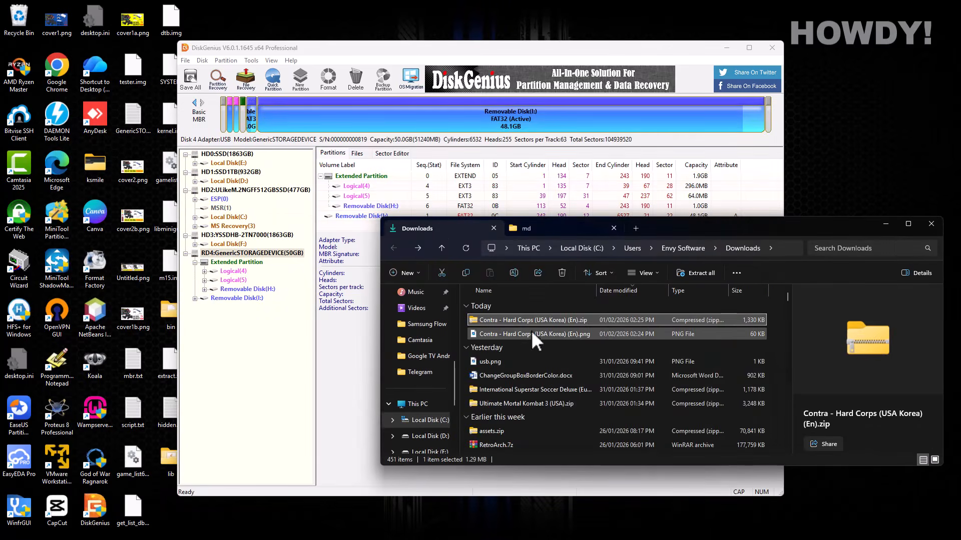
click(520, 334)
ctrl+click(512, 321)
right_click(512, 322)
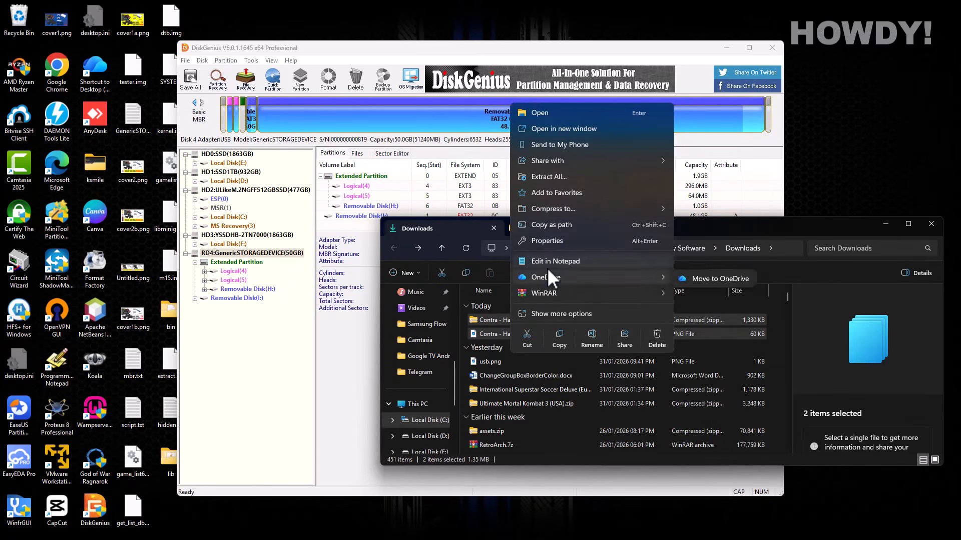
click(559, 334)
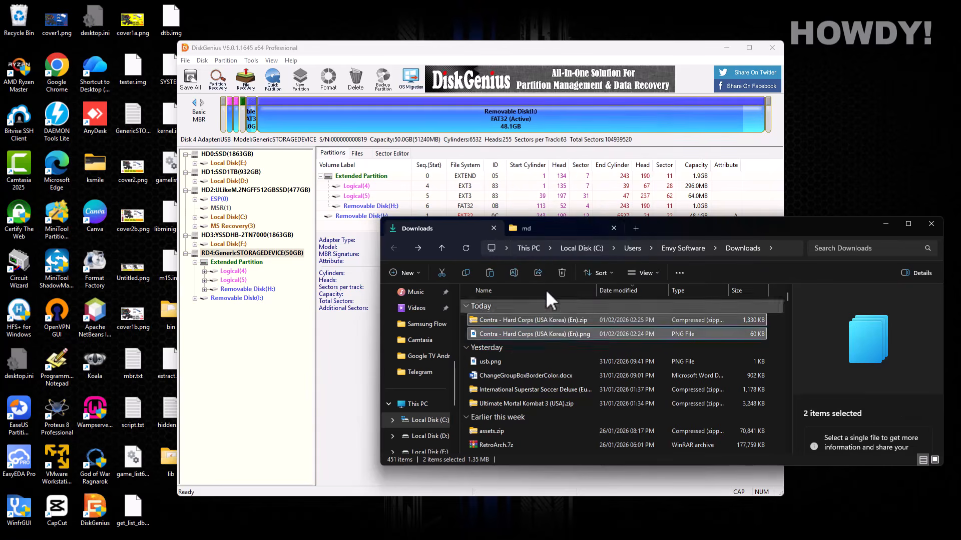
- Paste both Contra files into the USB drive's roms\md folder
click(538, 226)
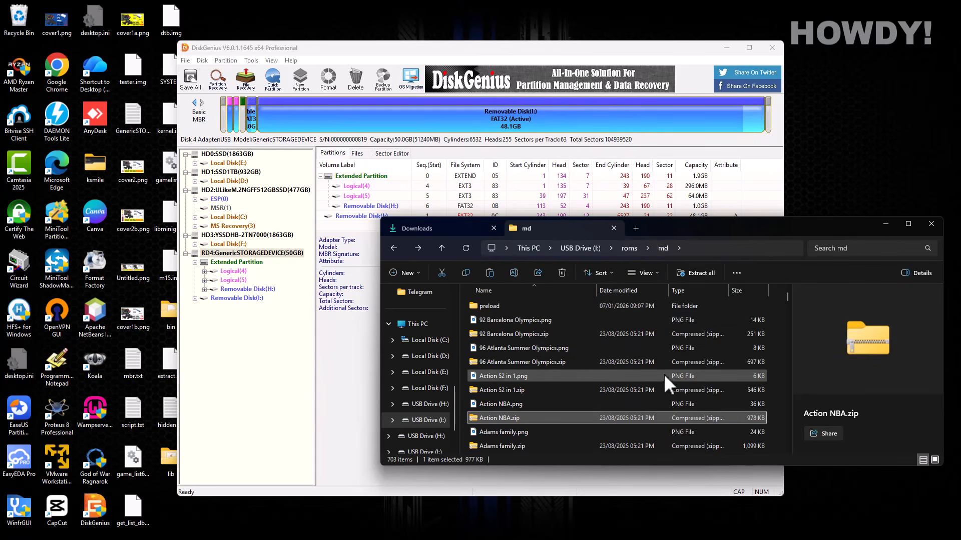
right_click(771, 379)
click(787, 363)
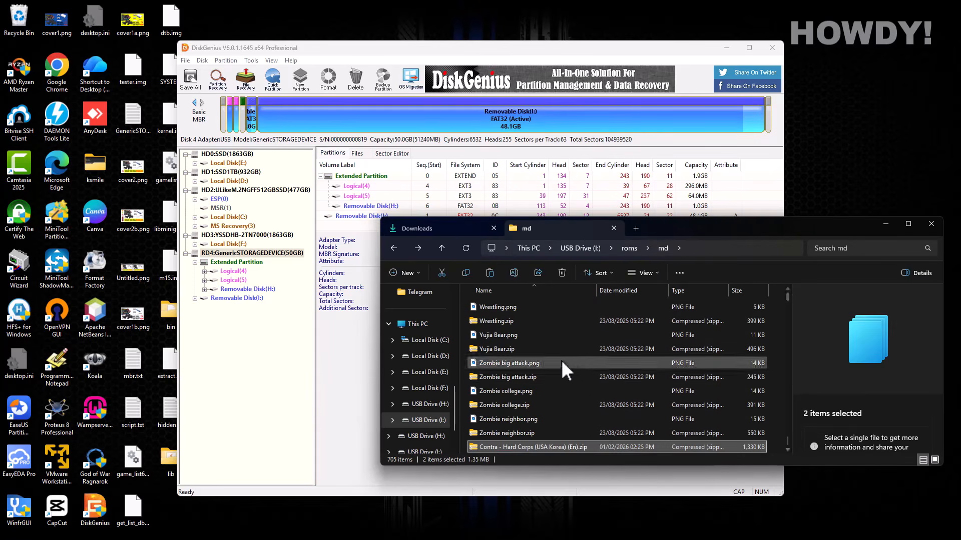
click(789, 447)
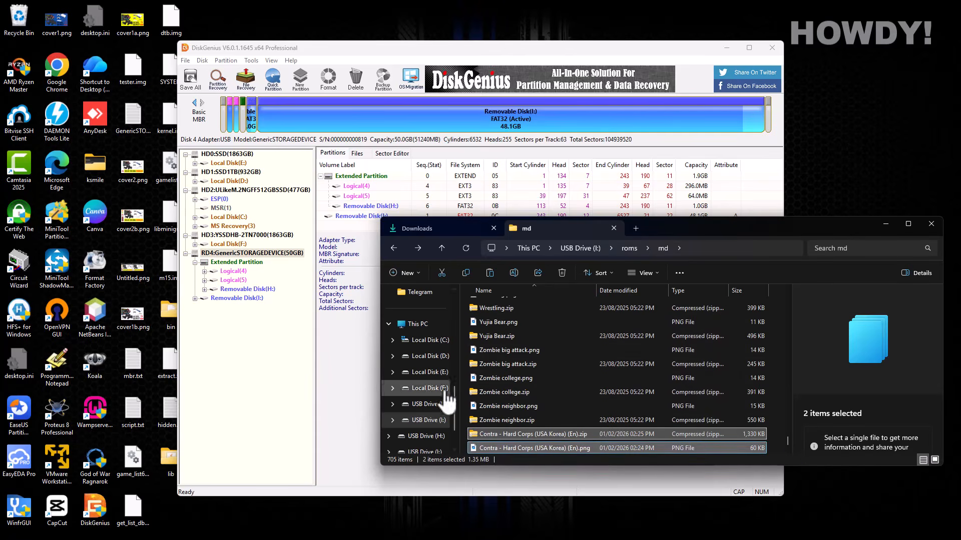
click(251, 362)
- Browse Removable Disk(I:) > roms > md and check the 59.7 KB Contra PNG and 1.3 MB zip
click(194, 299)
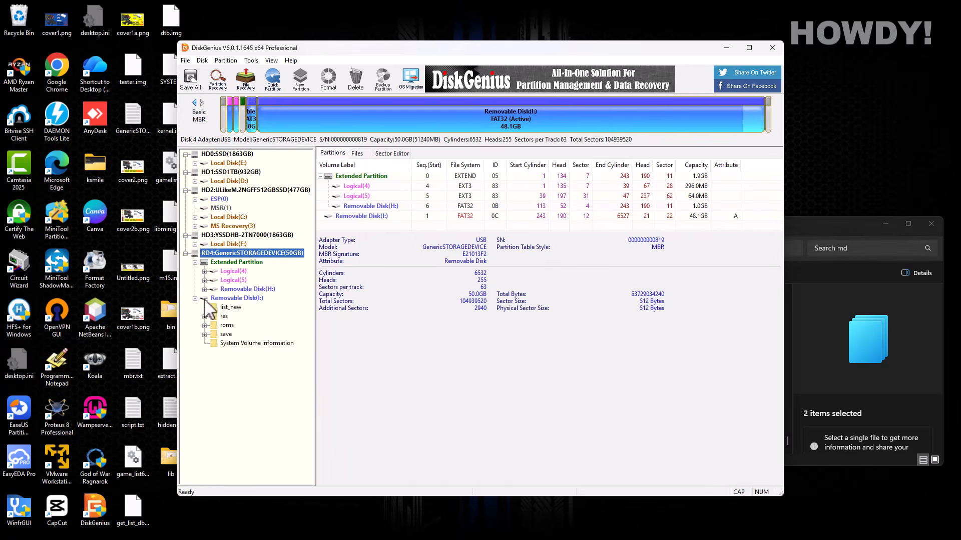
click(204, 325)
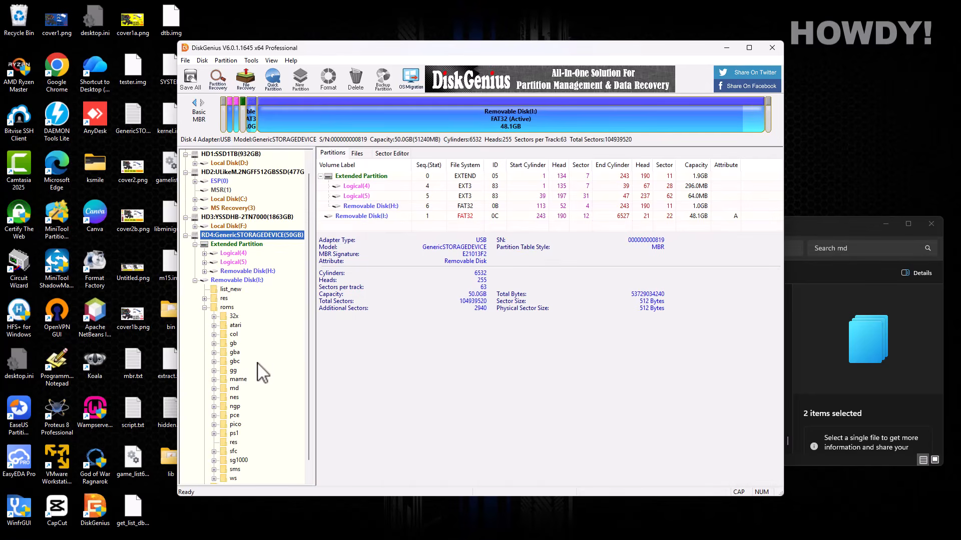
click(214, 389)
click(231, 389)
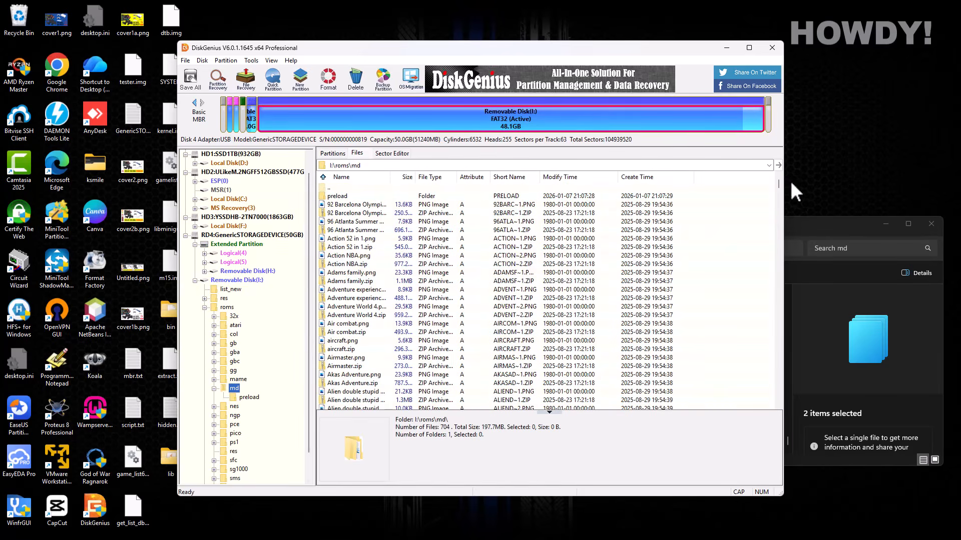
drag(780, 186, 781, 229)
click(361, 299)
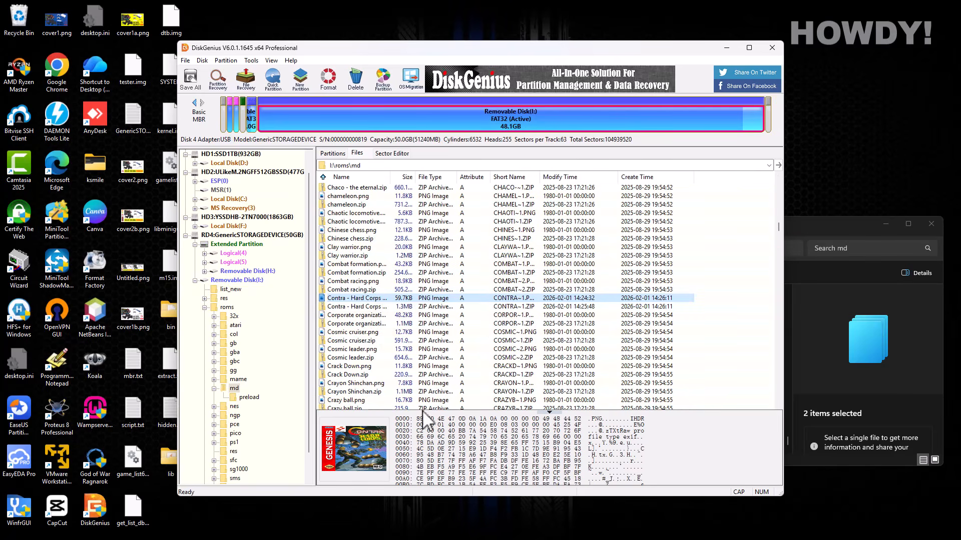
click(441, 307)
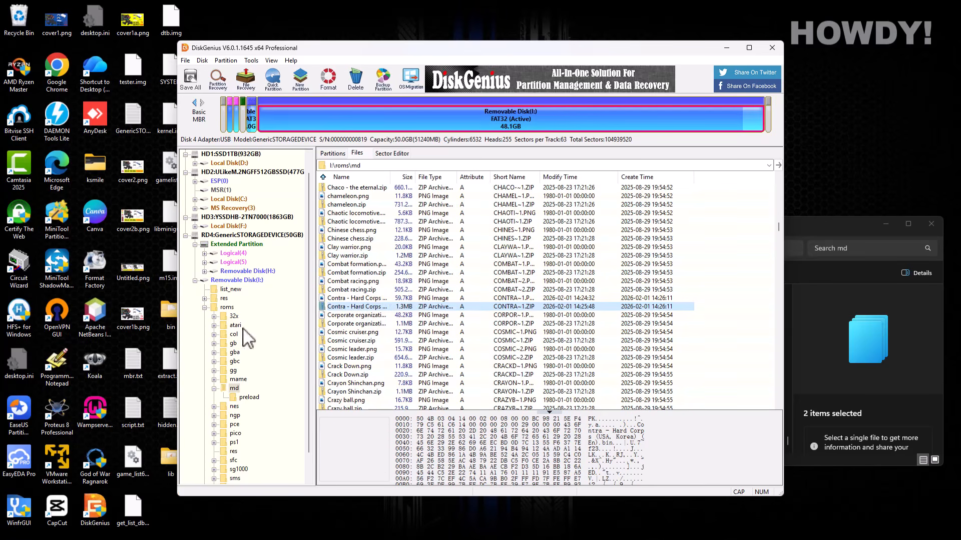
click(204, 308)
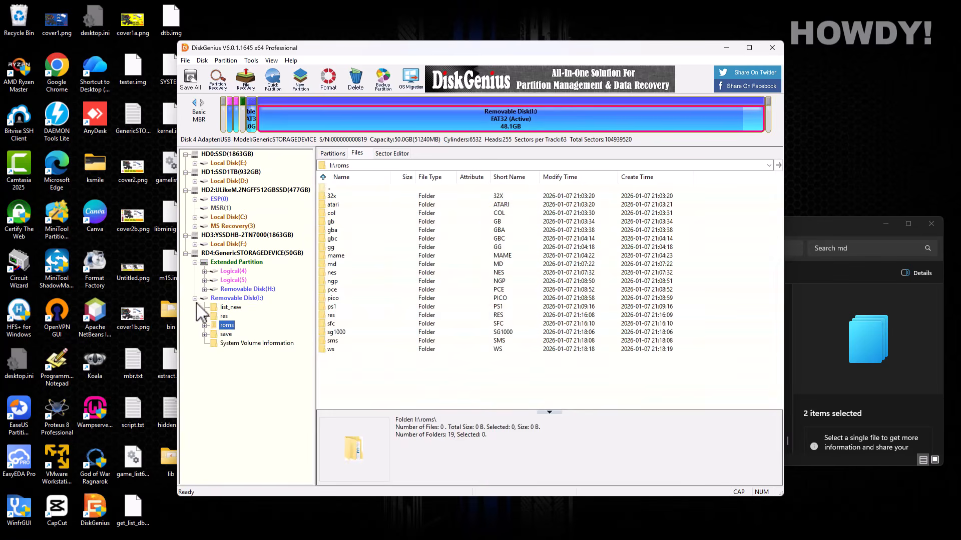
- Open the res folder on the 64 MB EXT3 Logical(5) partition
click(195, 299)
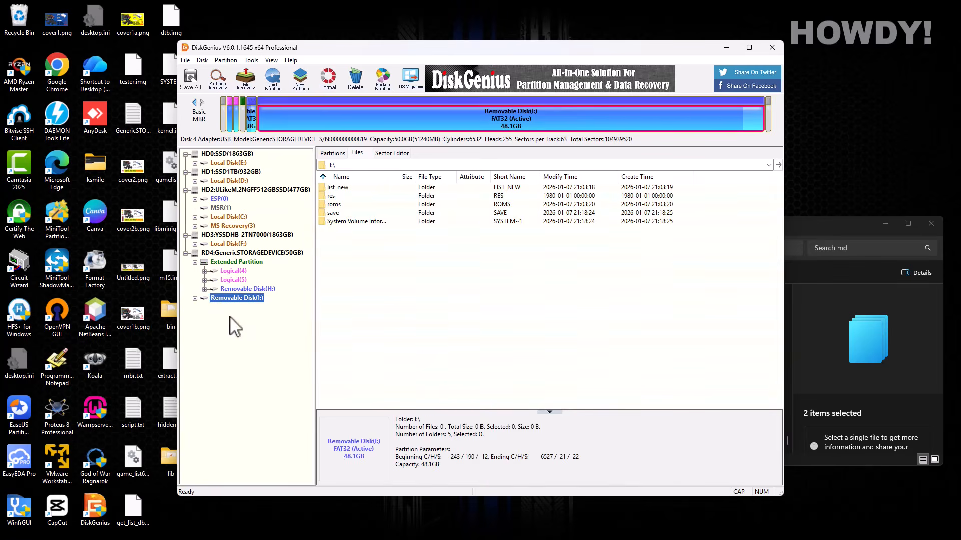
click(235, 280)
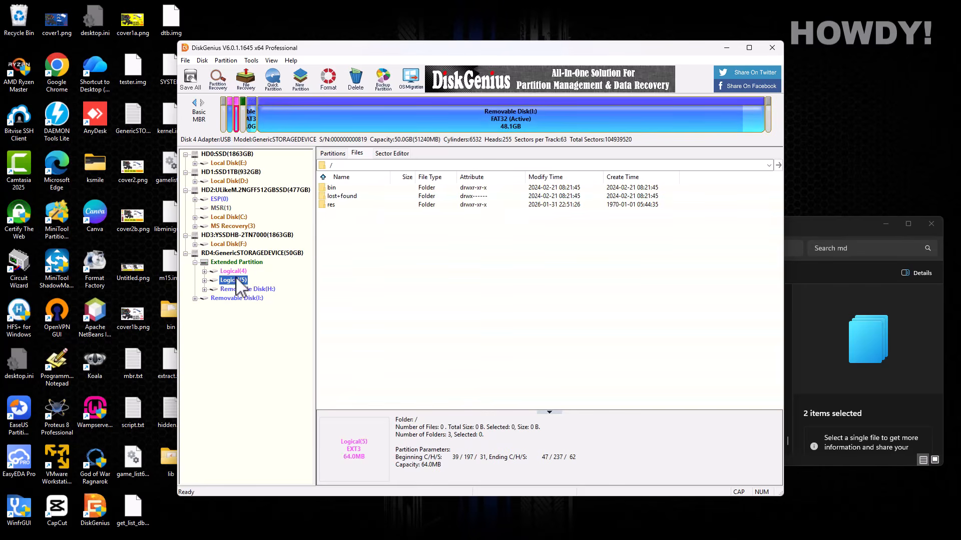
click(332, 154)
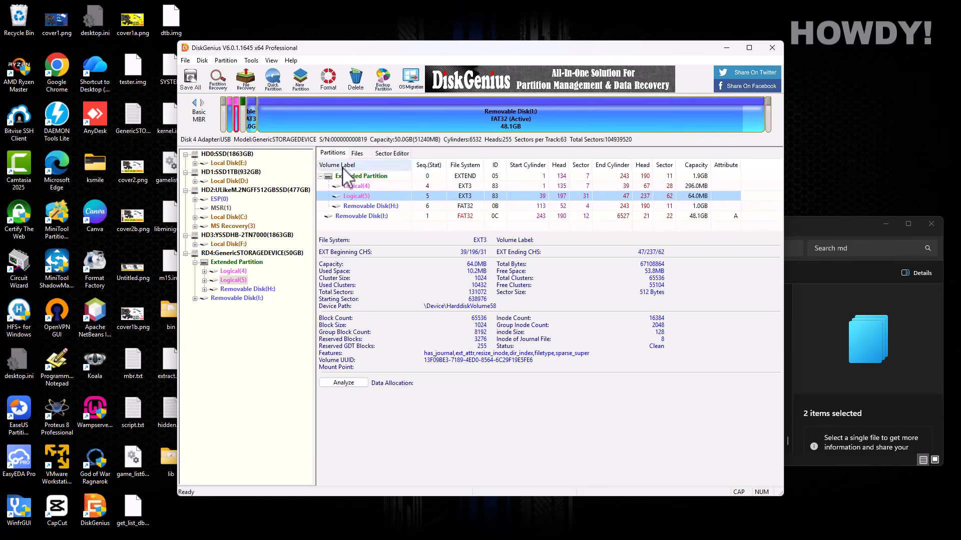
click(358, 153)
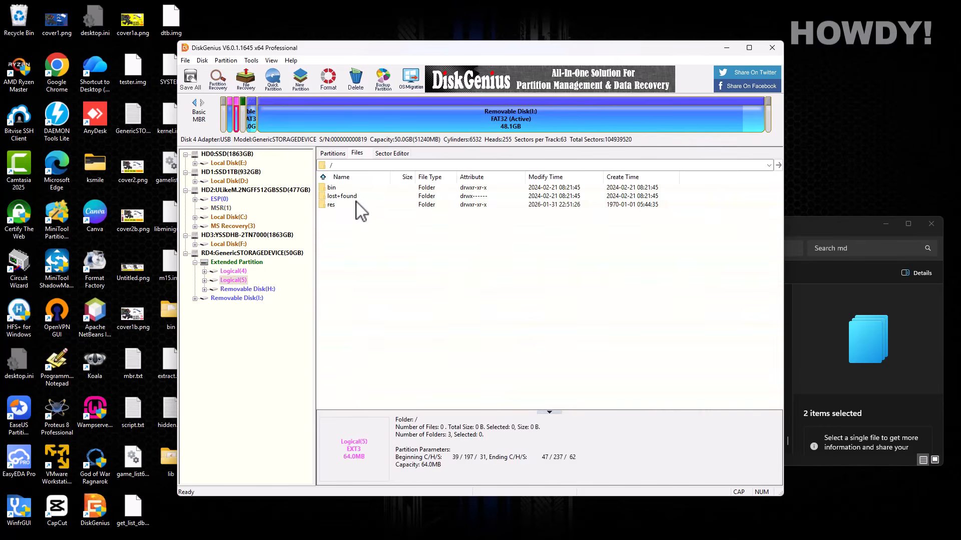
double_click(331, 205)
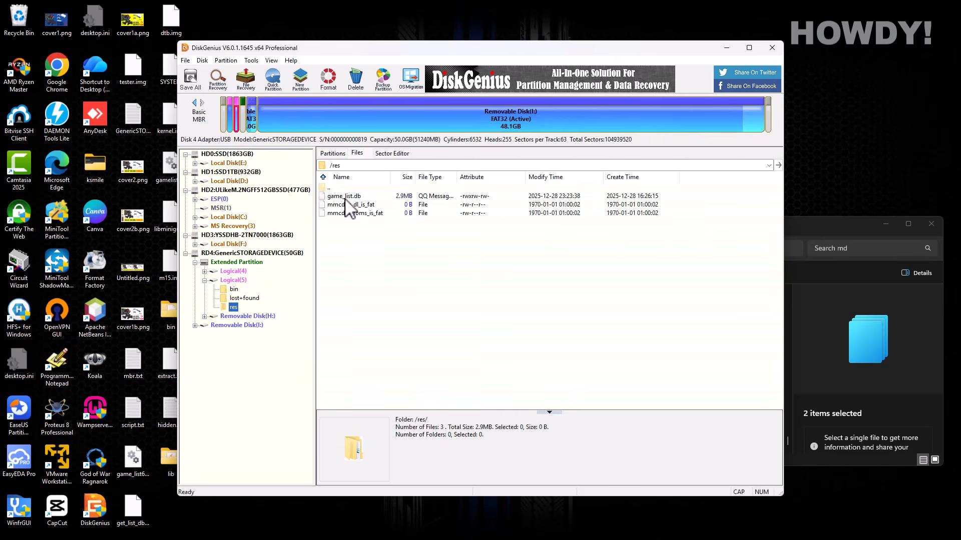
- Copy game_list.db to the desktop and place it below backup.boot
drag(427, 49, 487, 45)
click(406, 192)
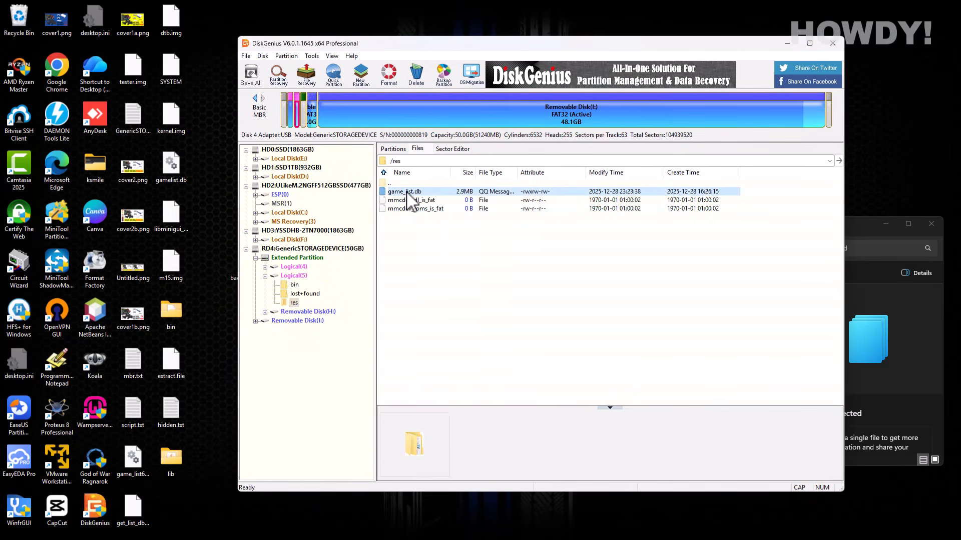
right_click(407, 192)
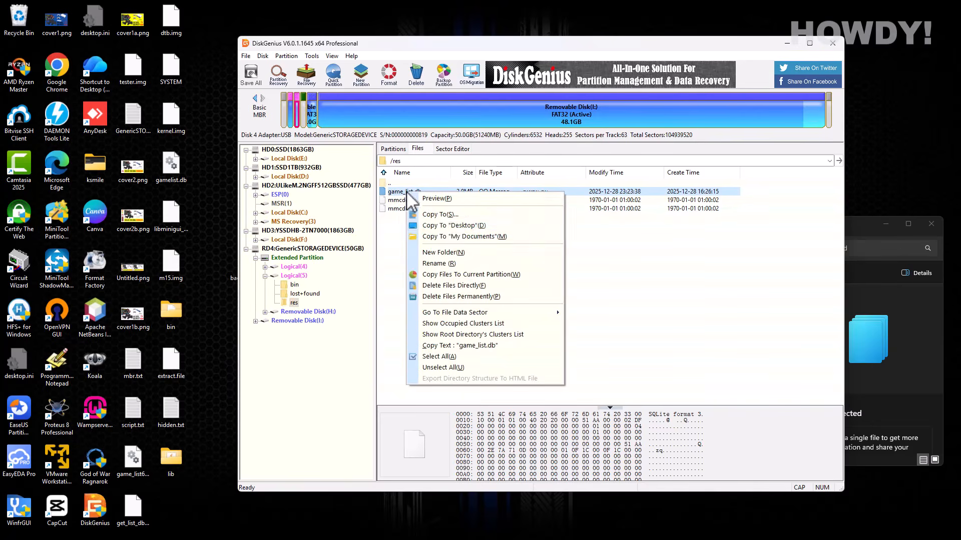
click(460, 226)
click(592, 381)
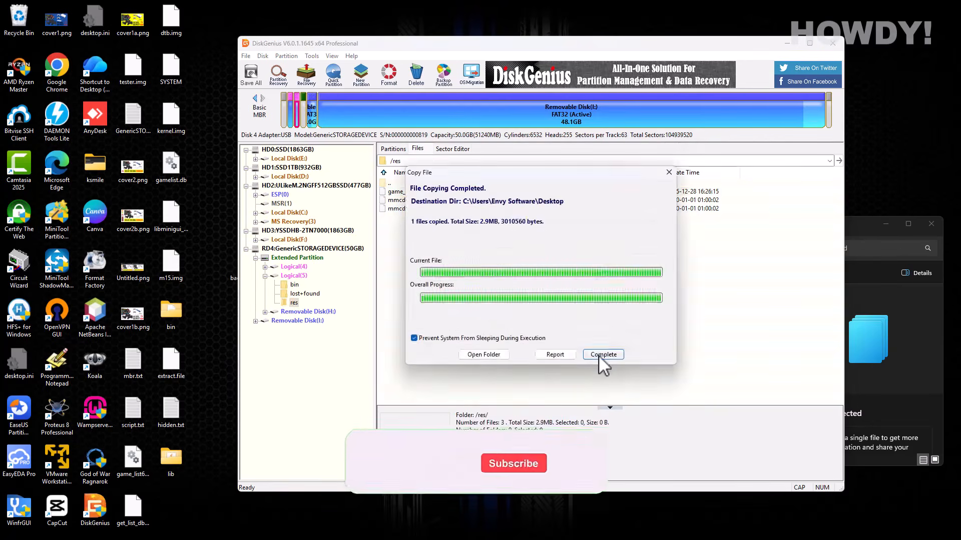
click(599, 356)
drag(533, 70, 585, 84)
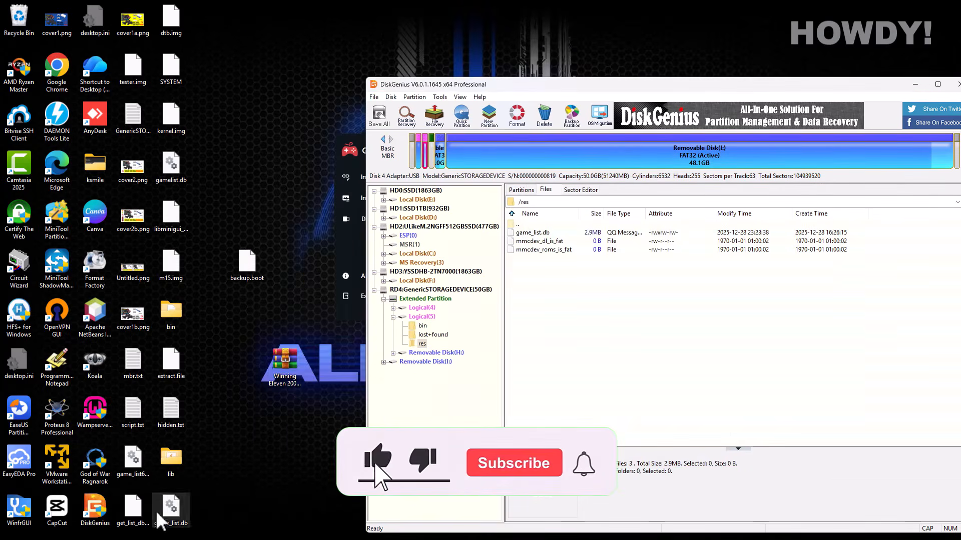
drag(170, 511, 251, 321)
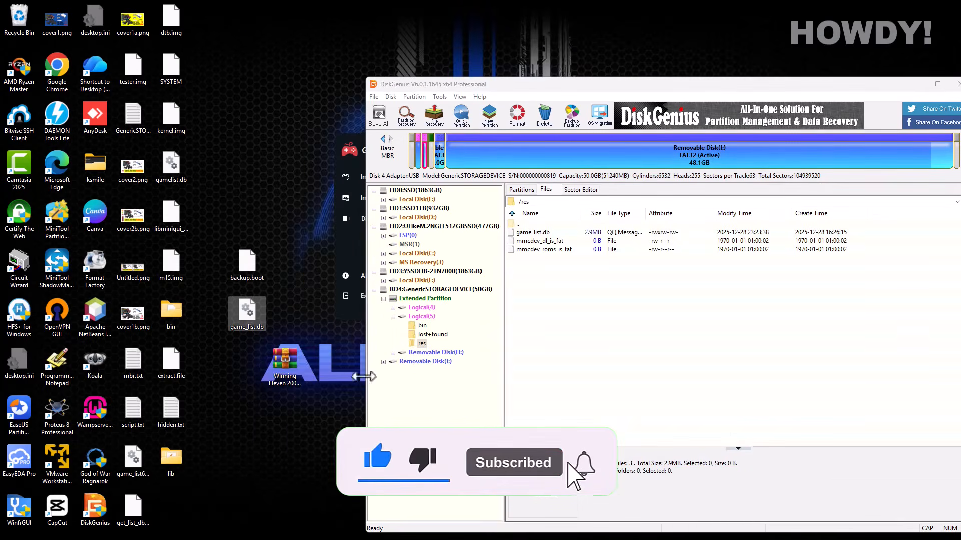
click(912, 82)
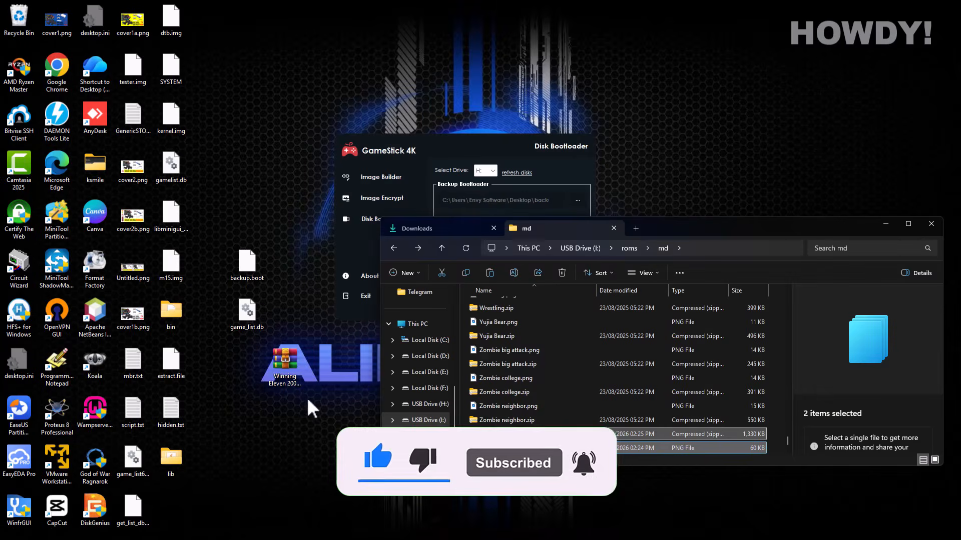
- Launch DB Browser for SQLite from a Start search for 'db' and drag game_list.db into it
click(293, 529)
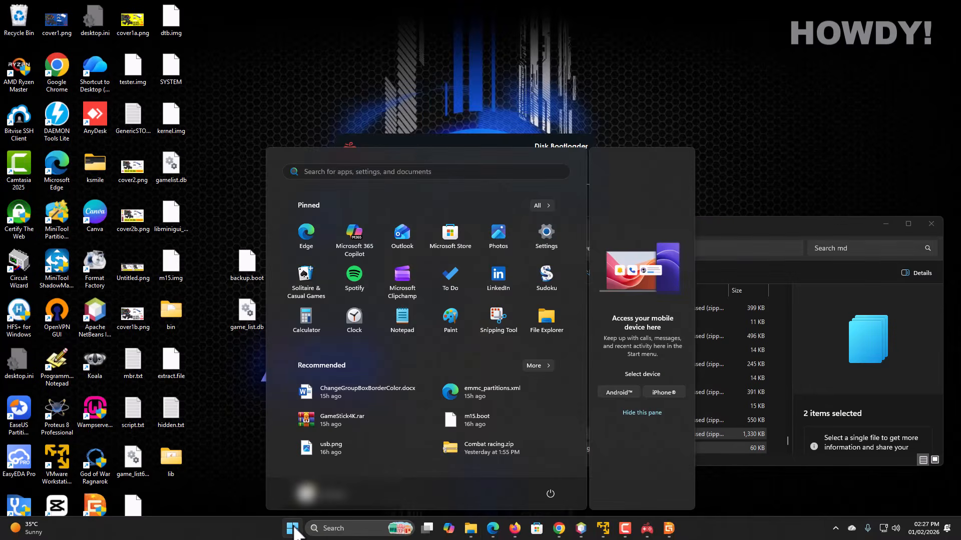
text(db Browser (SQLite)
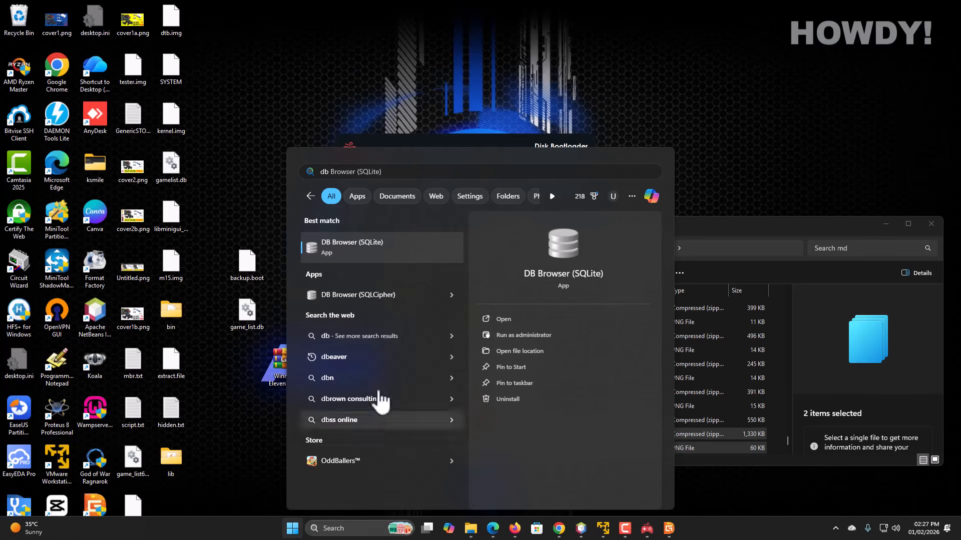
click(345, 252)
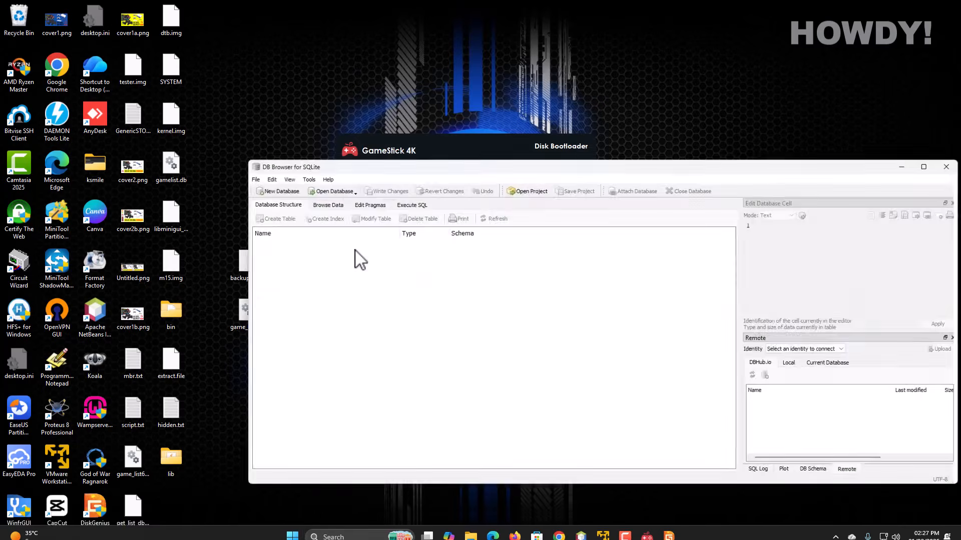
drag(383, 166, 420, 153)
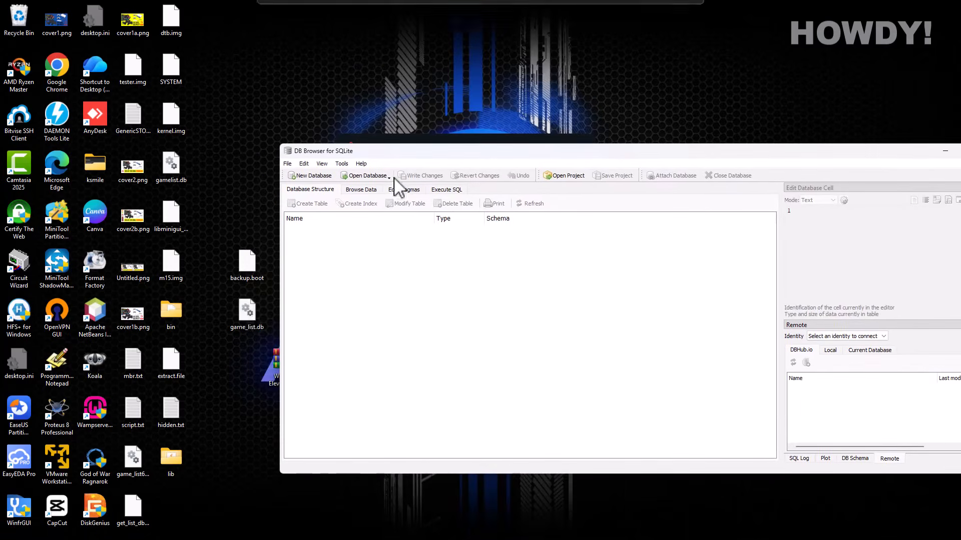
click(248, 322)
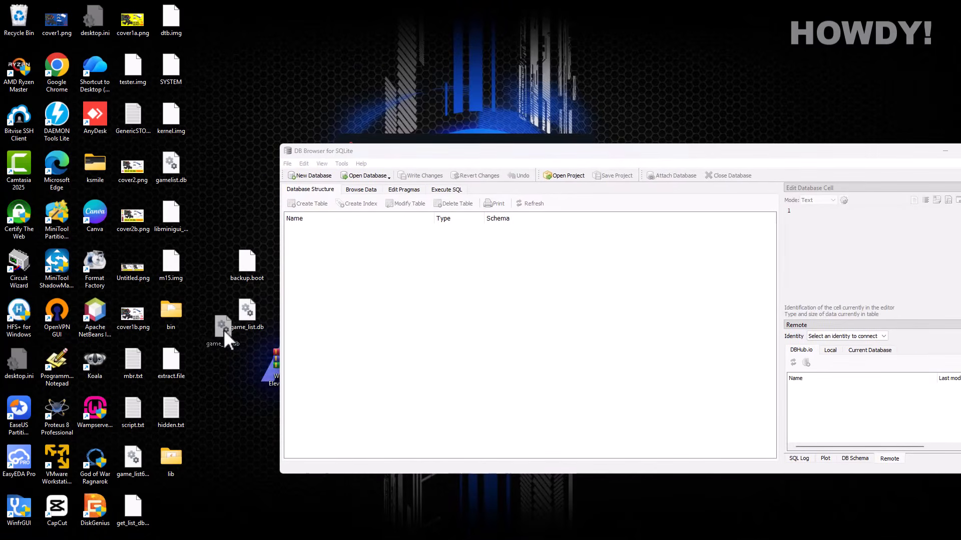
drag(224, 330, 389, 291)
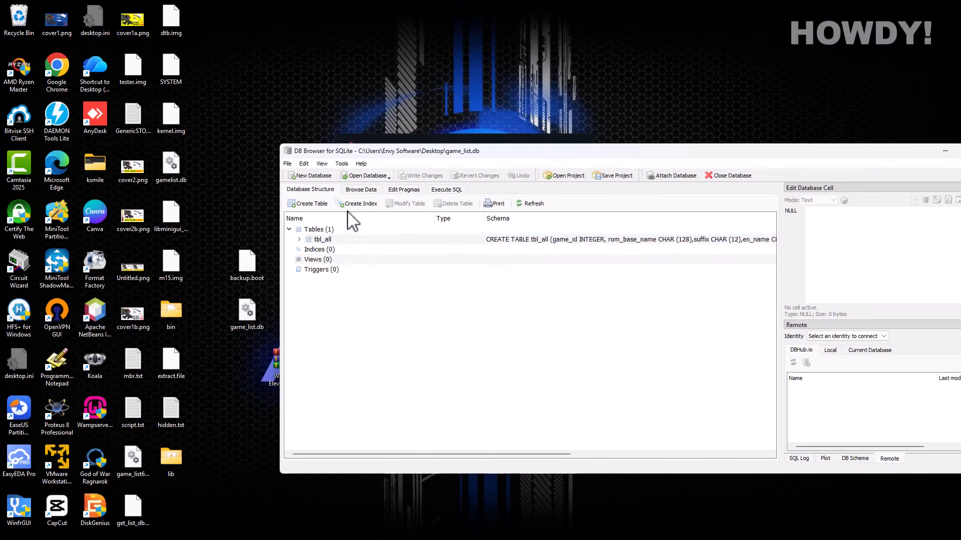
click(356, 190)
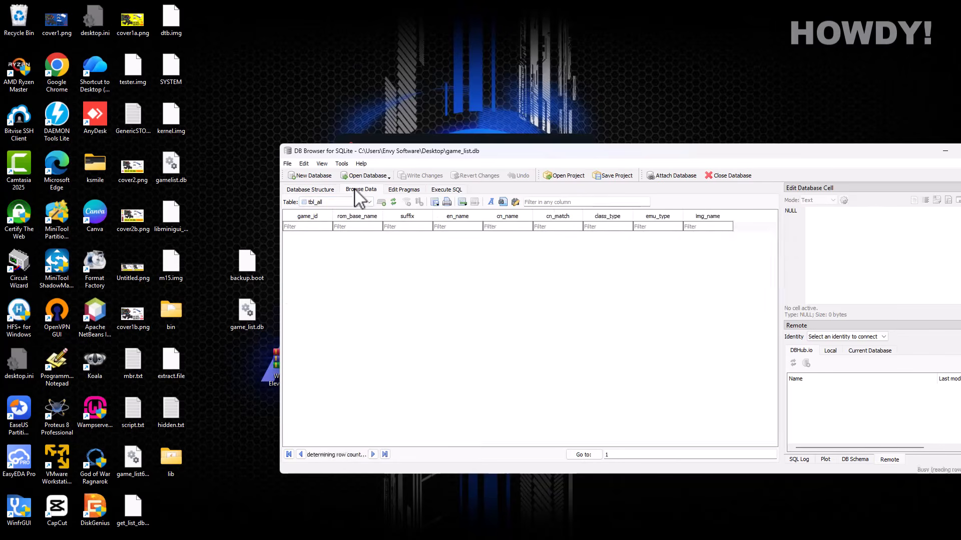
click(329, 203)
click(327, 211)
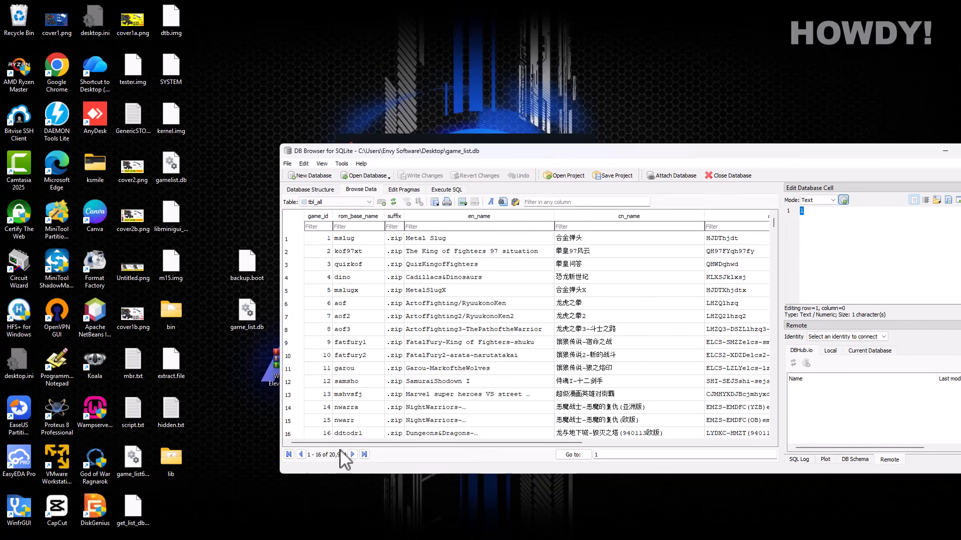
drag(642, 150, 616, 131)
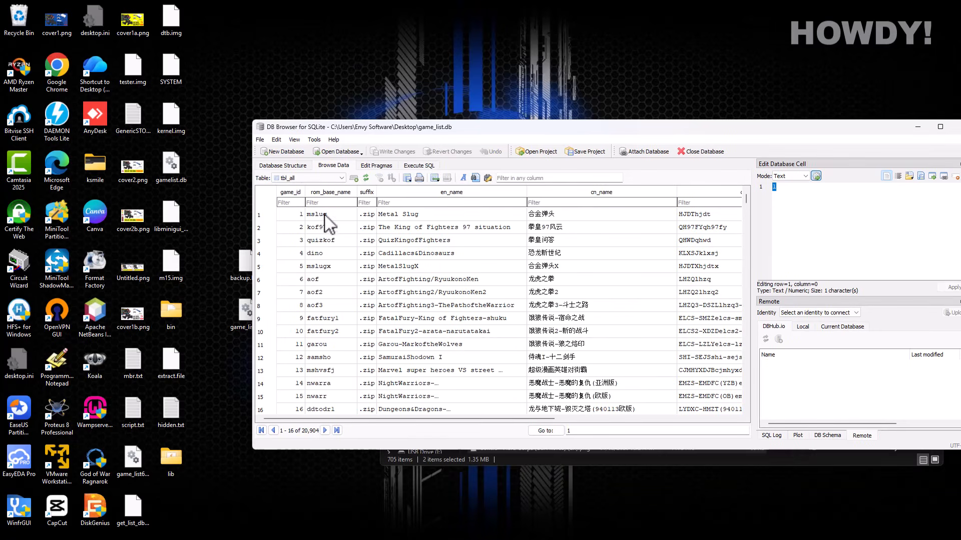
drag(425, 418, 549, 425)
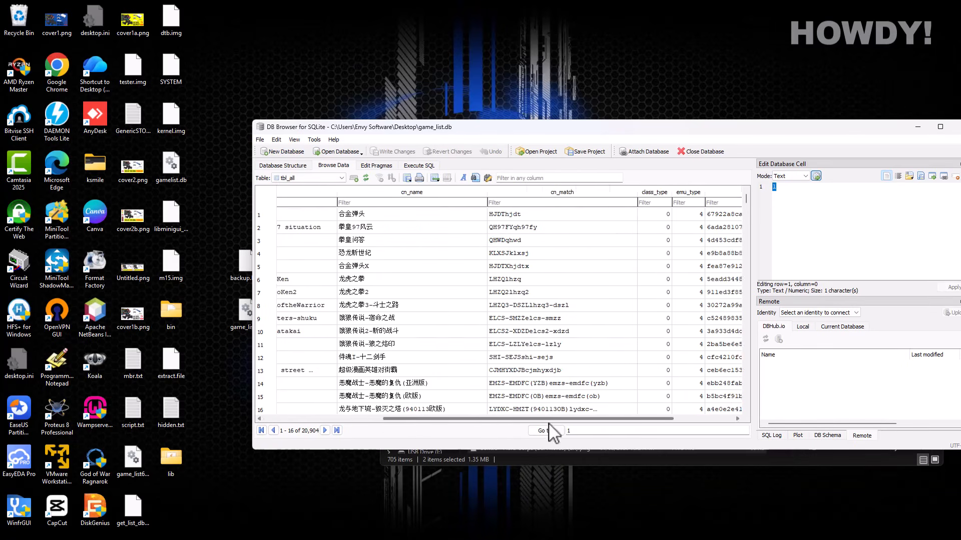
click(567, 193)
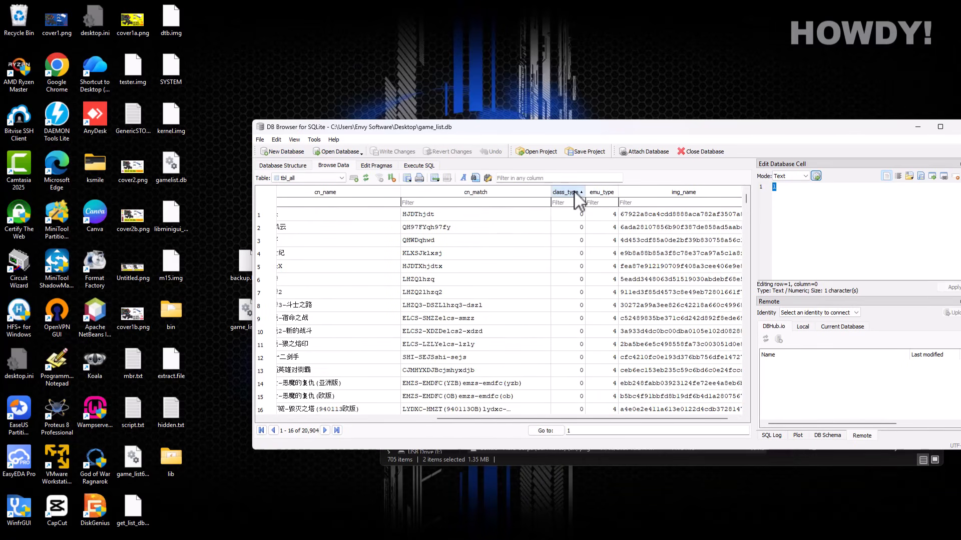
click(576, 192)
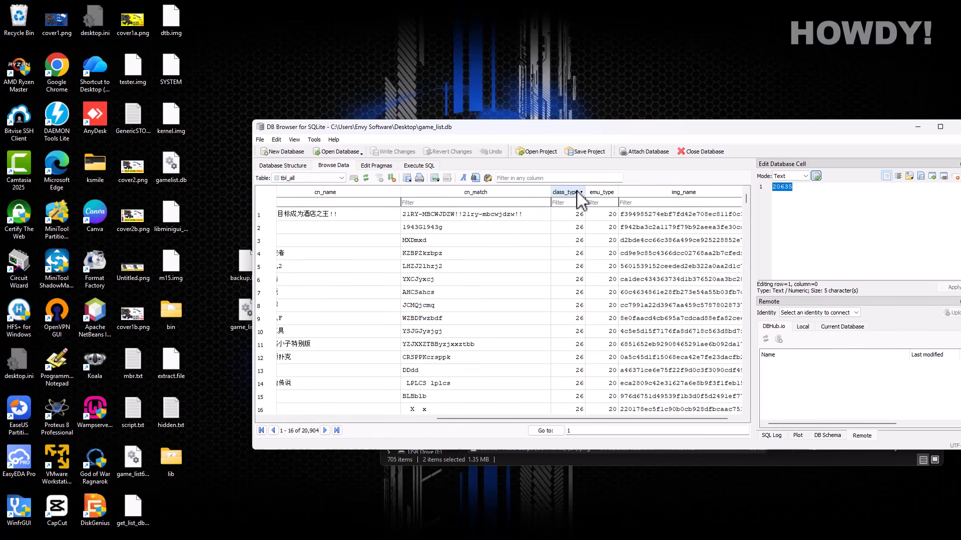
click(574, 192)
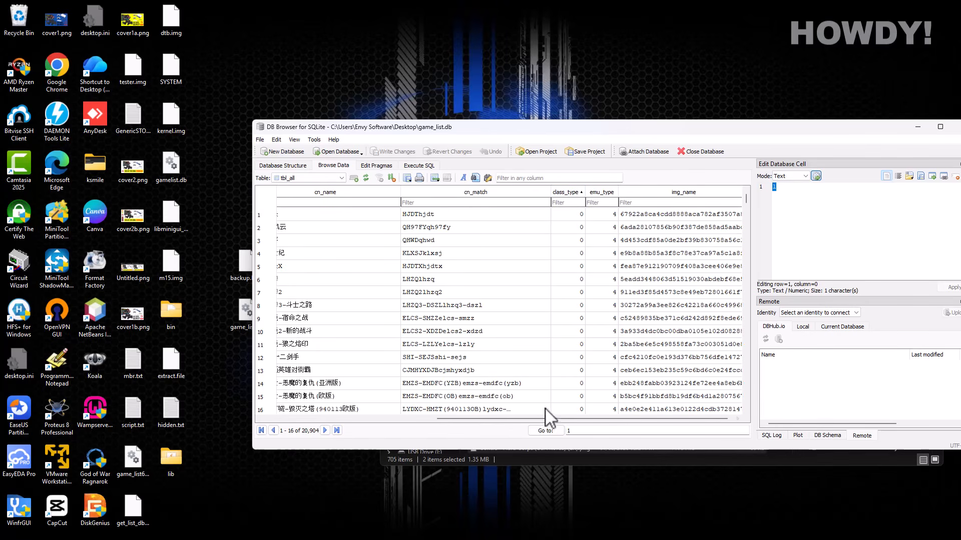
drag(547, 420, 603, 418)
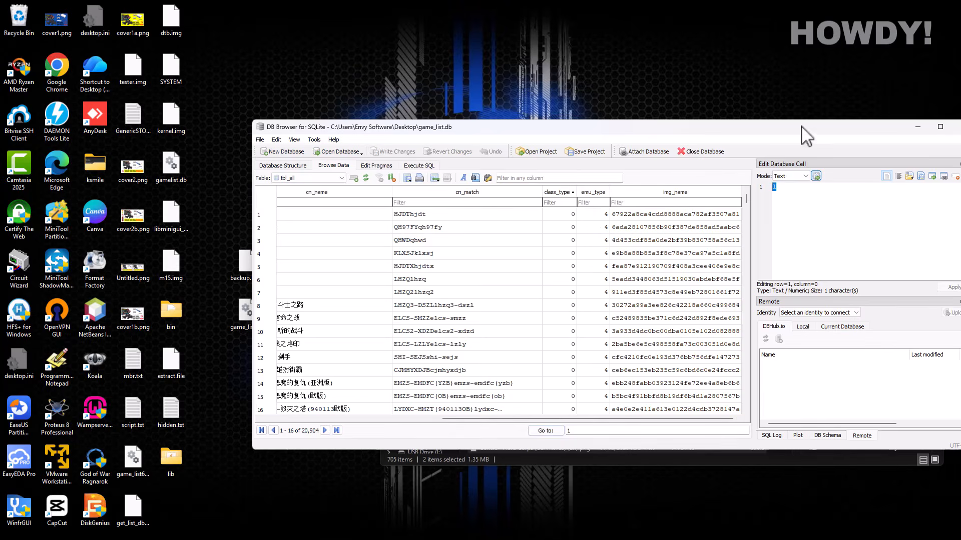
drag(806, 135, 528, 150)
- Select Zombie neighbor.zip in the md folder window placed beside DB Browser
click(768, 224)
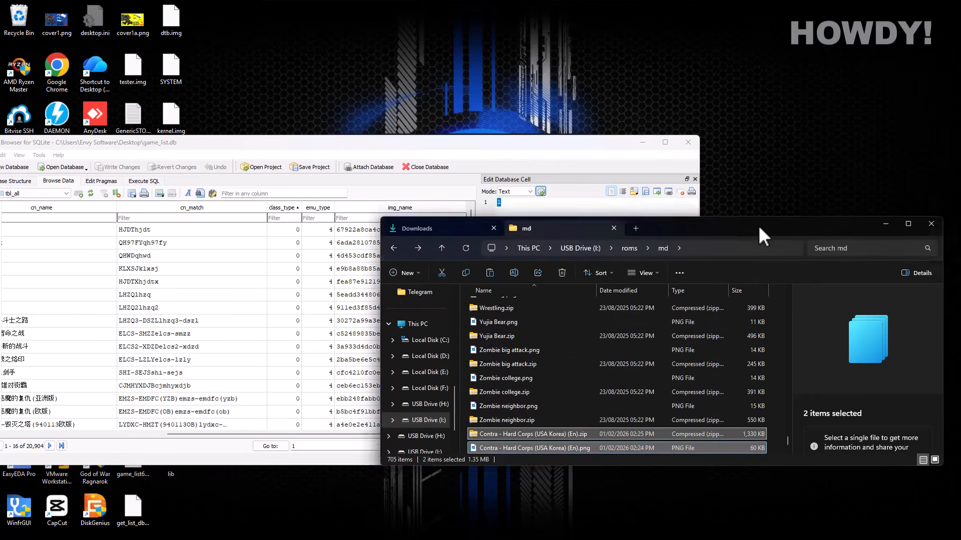
drag(758, 225, 784, 171)
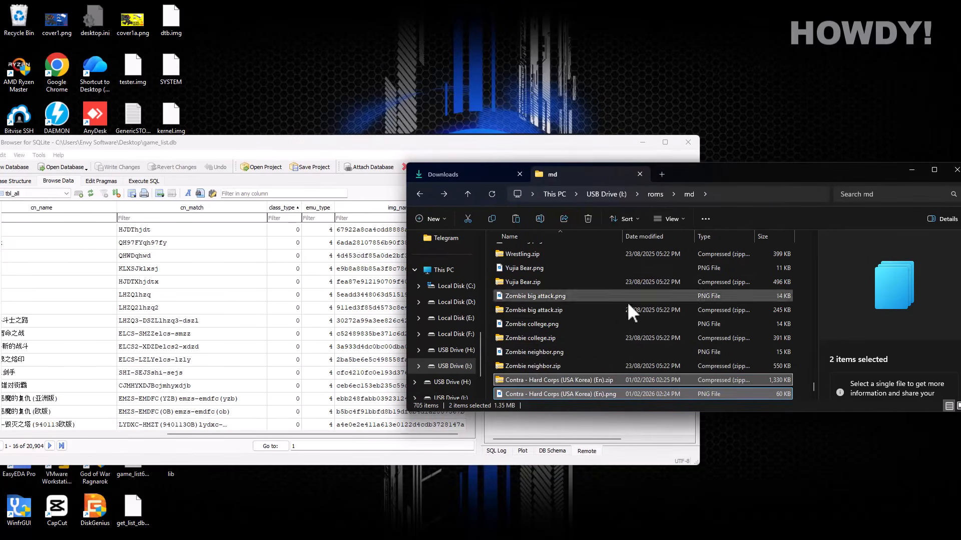
click(520, 365)
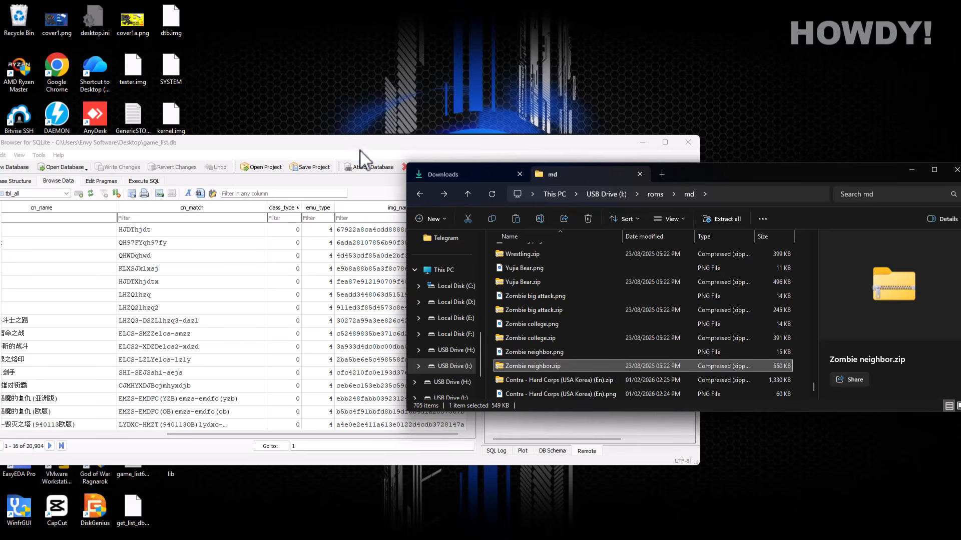
click(261, 195)
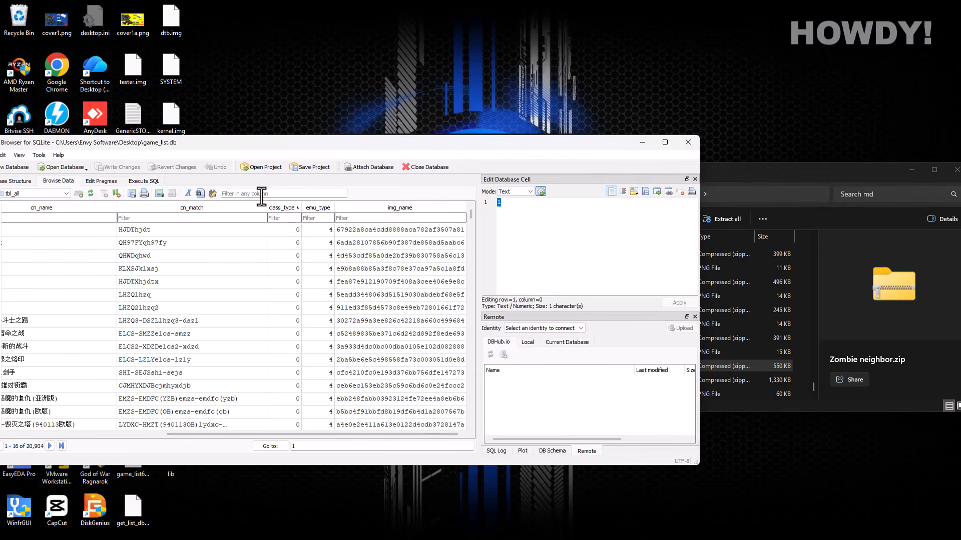
drag(755, 173, 825, 222)
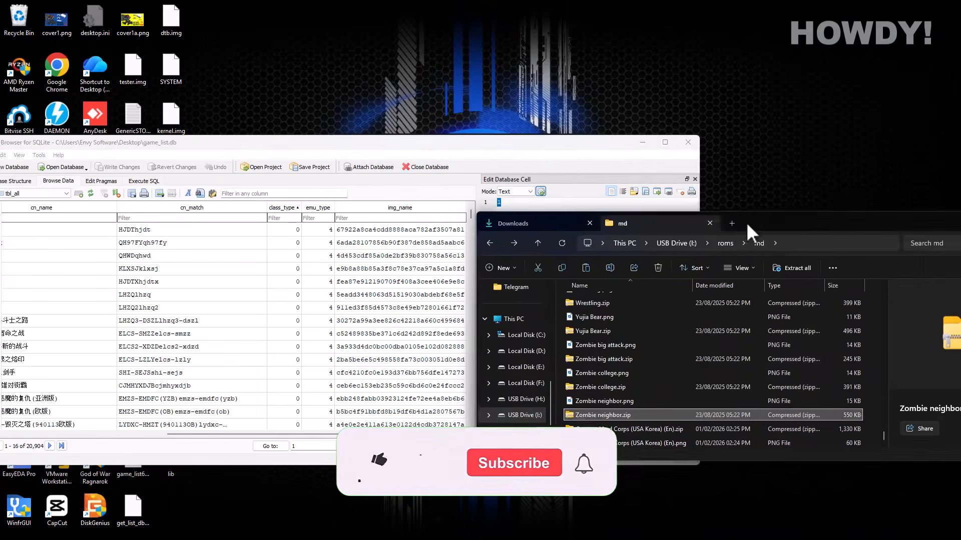
- Filter tbl_all by 'zombie', autofit rom_base_name, and inspect row 9's values
click(272, 195)
text(zombie)
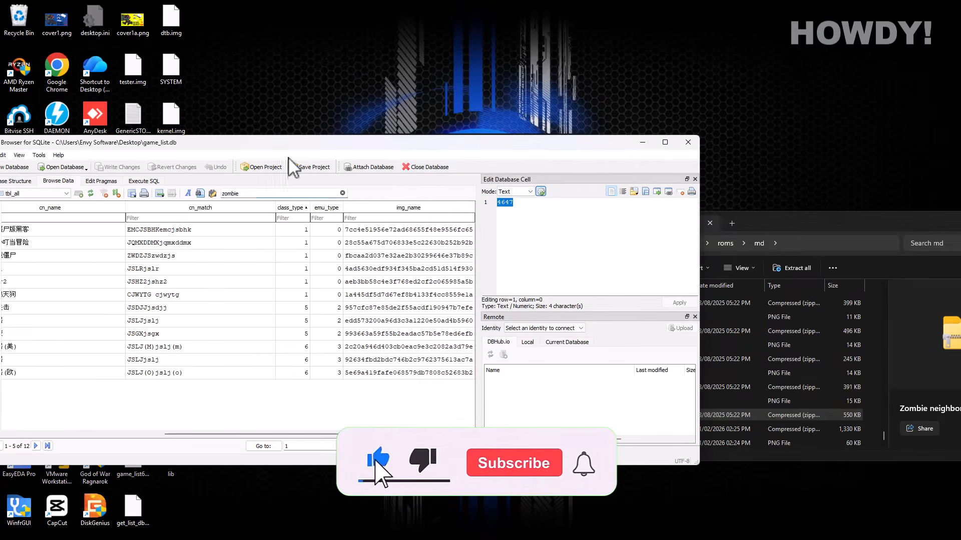
drag(290, 146, 418, 66)
drag(321, 355, 138, 356)
click(270, 241)
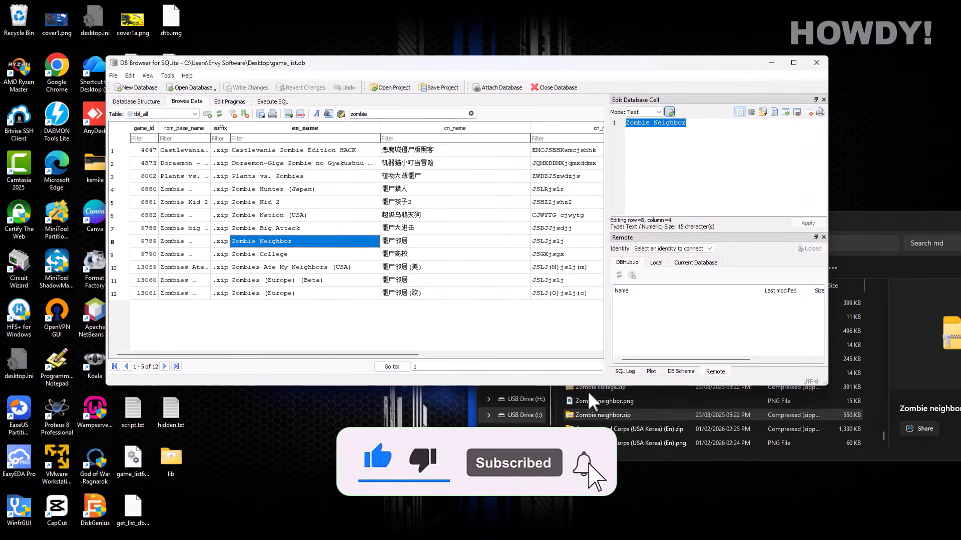
double_click(209, 128)
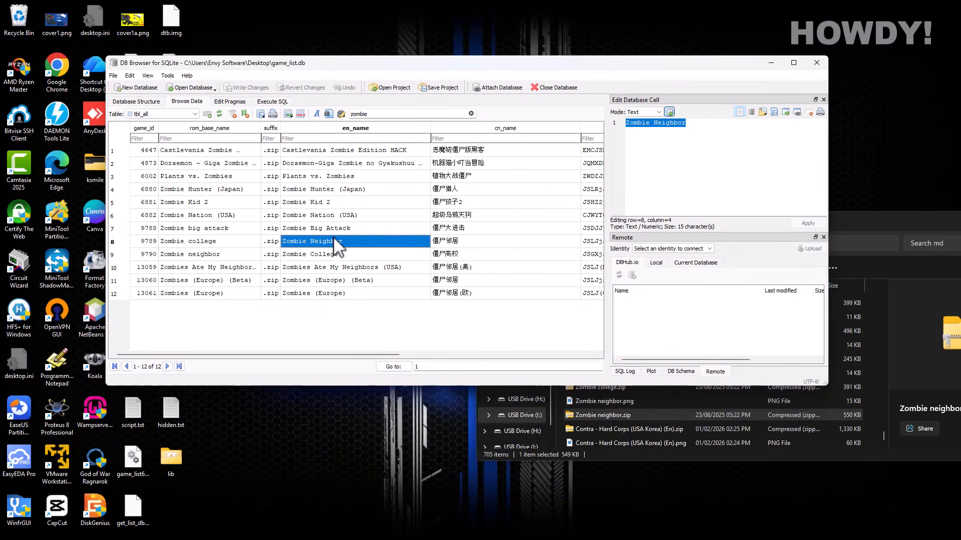
mouse_move(358, 355)
mouse_down()
mouse_move(536, 364)
mouse_move(368, 368)
mouse_up()
click(170, 256)
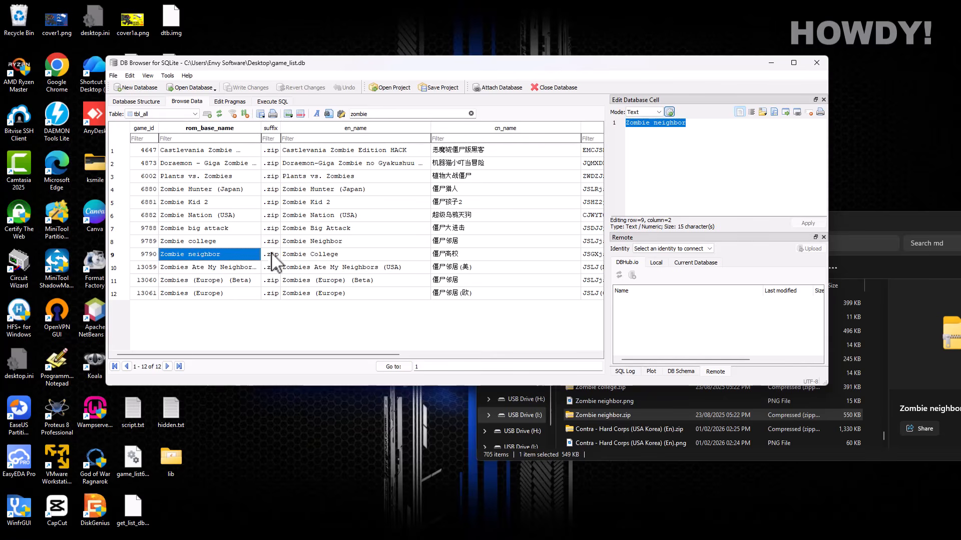
click(300, 255)
drag(227, 355, 455, 355)
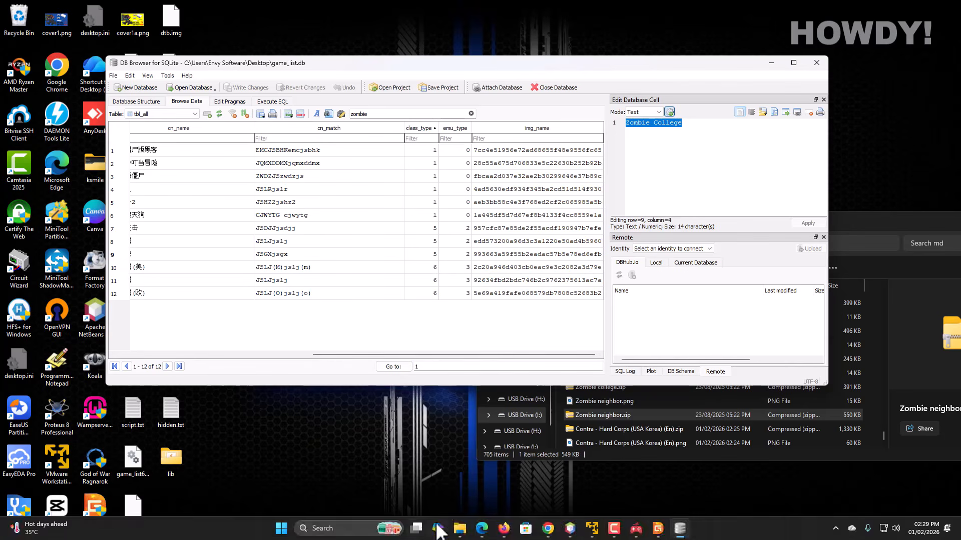
- Launch Notepad via Win+R and open a new blank tab beside the table
key(super+r)
text(no)
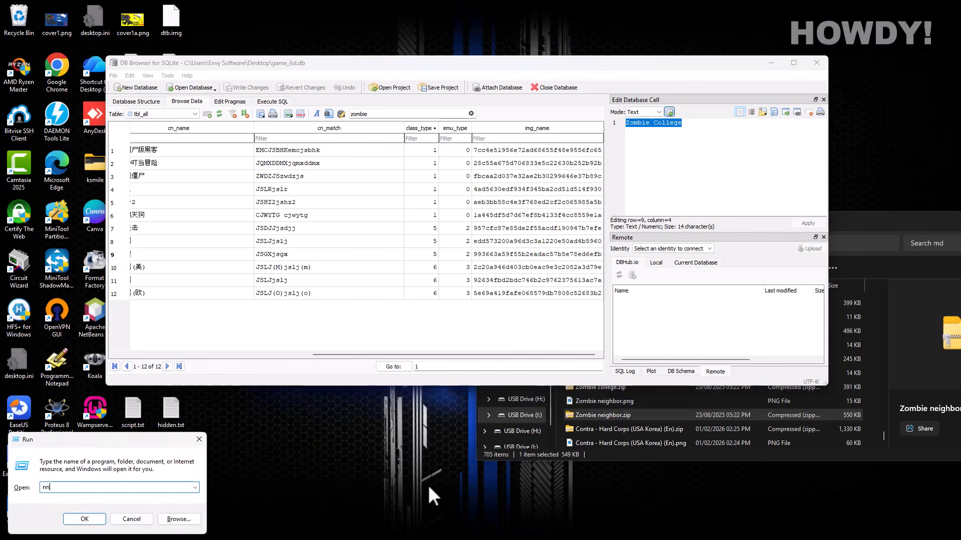
text(tepad)
key(Return)
click(534, 130)
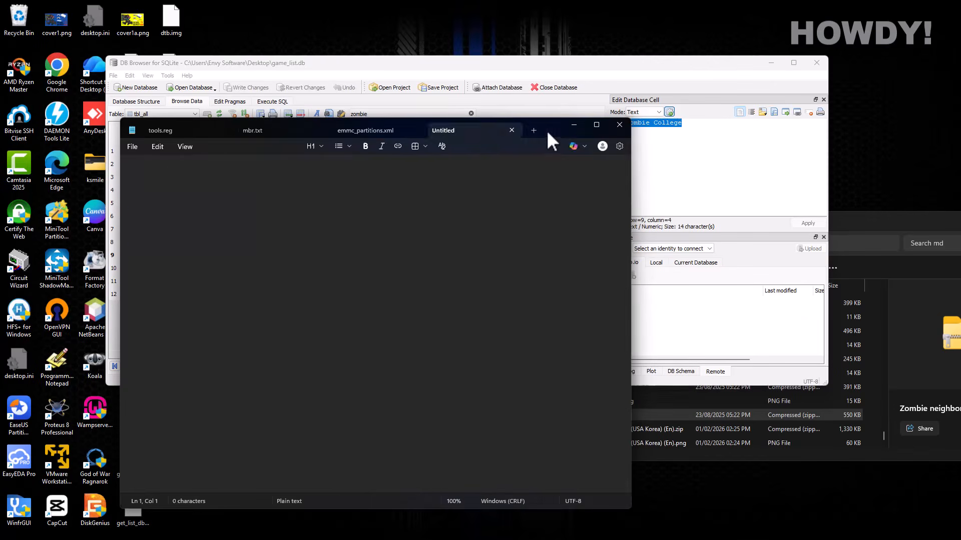
drag(547, 131, 747, 344)
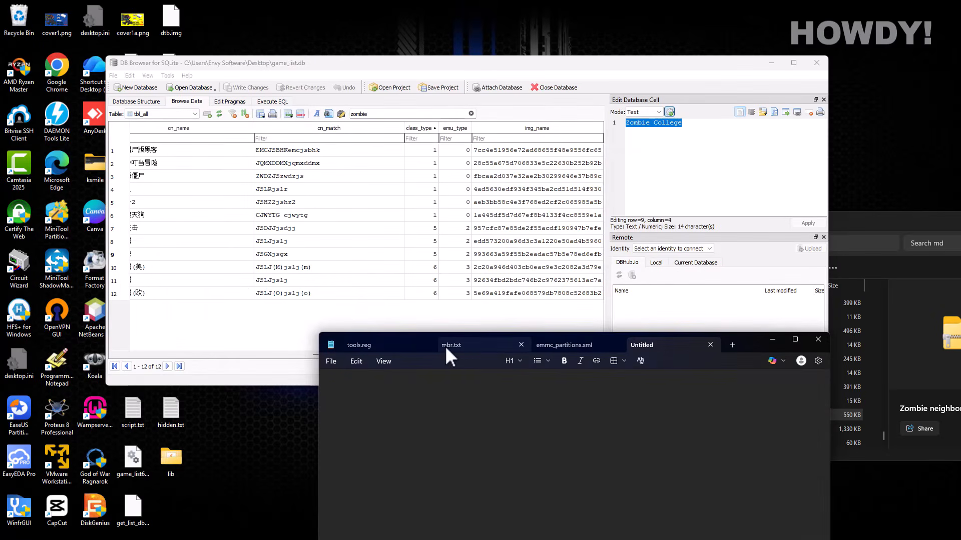
- Type the lines 'class = 5', 'emu_type = 2' and 'img_name ='
text(class)
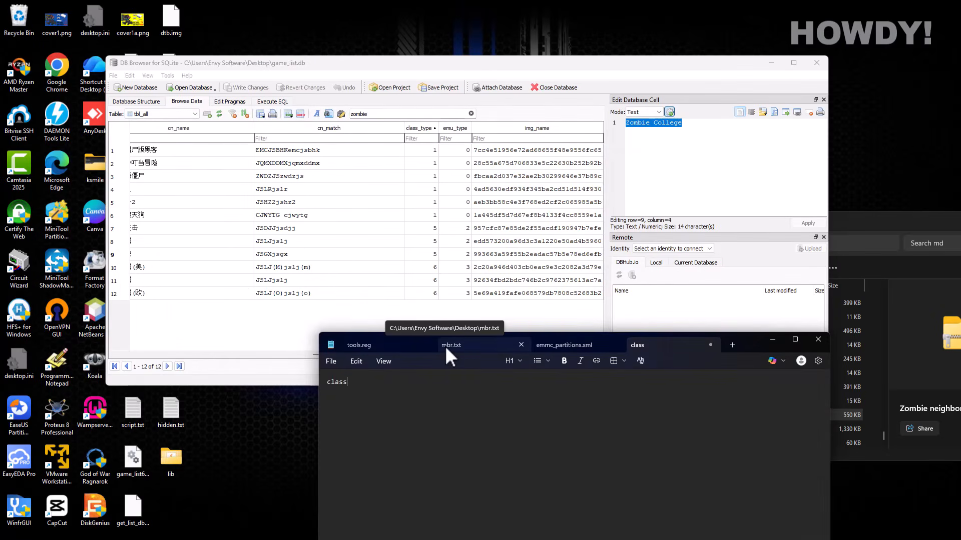
text( = 5)
key(Return)
text(en)
text(u_ty)
key(BackSpace)
key(BackSpace)
key(BackSpace)
key(BackSpace)
key(BackSpace)
text(mu_type = 2)
key(Return)
text(img_name =)
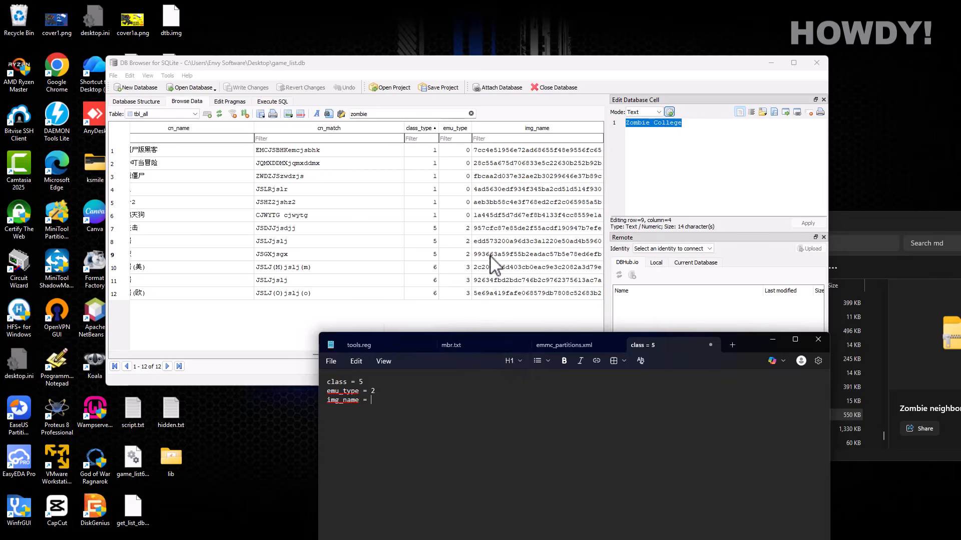
- Copy row 9's img_name hash 993663a59f55b2eadac57b5e78ed6efb into the note
click(500, 255)
right_click(645, 122)
click(672, 164)
click(395, 411)
text(993663a59f55b2eadac57b5e78ed6efb)
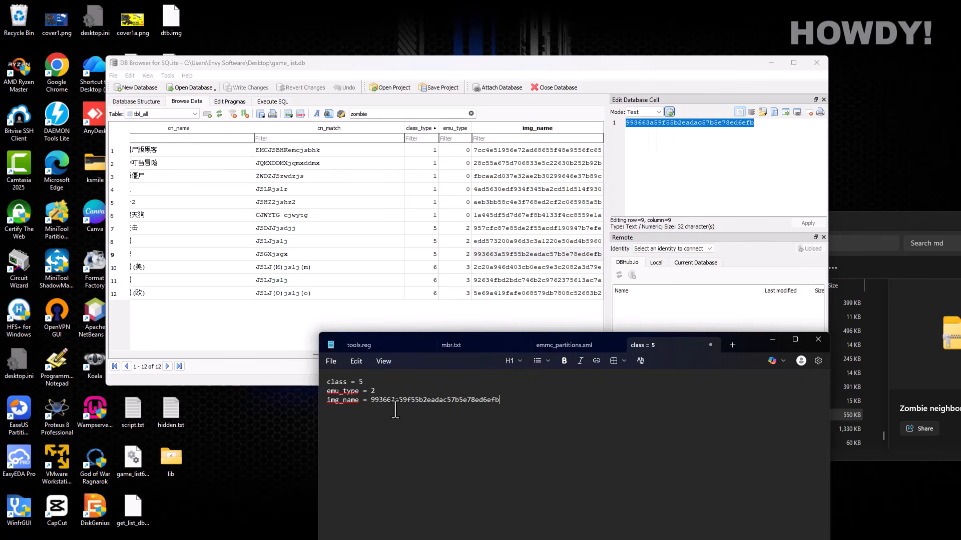
click(287, 255)
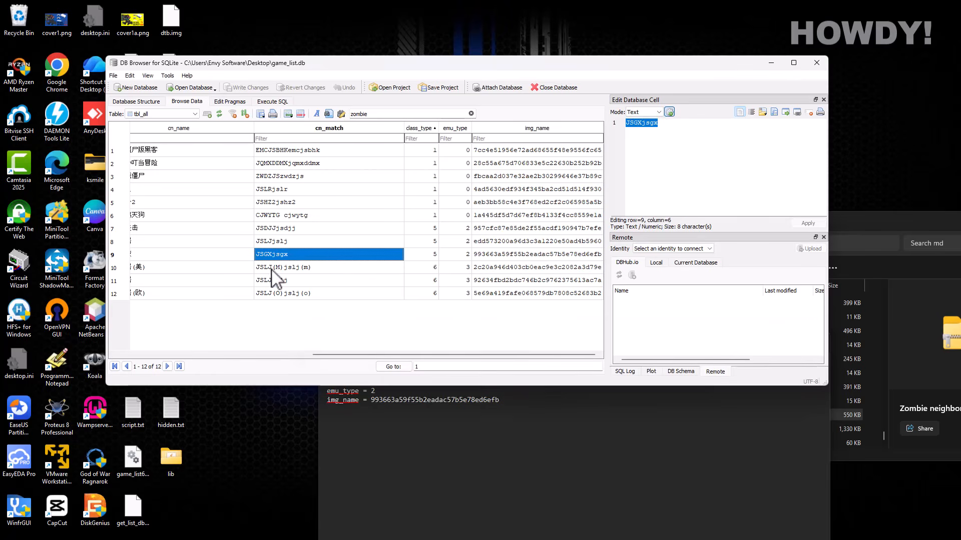
- Clear the filter to show all 20,904 rows, add record 20905 and start its game_id as 20905
drag(354, 355, 168, 356)
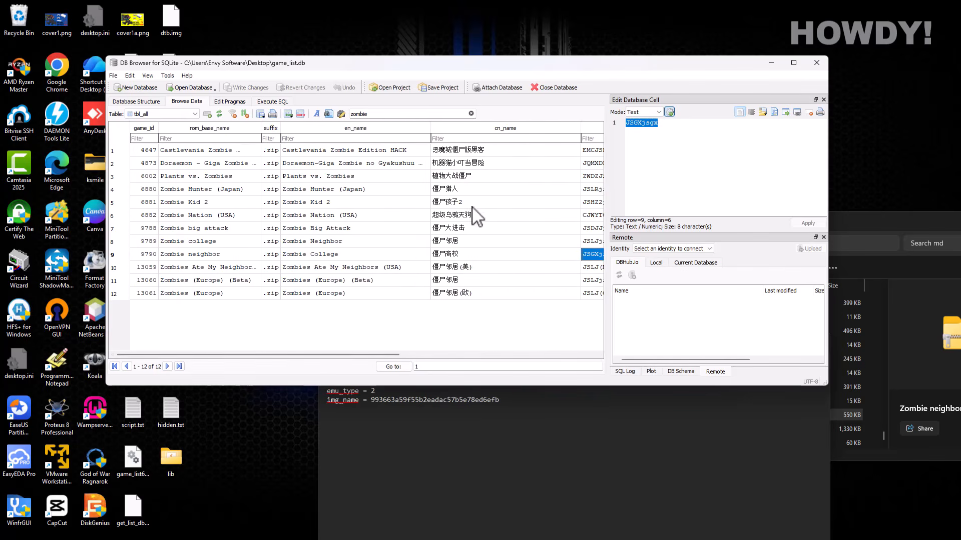
click(471, 114)
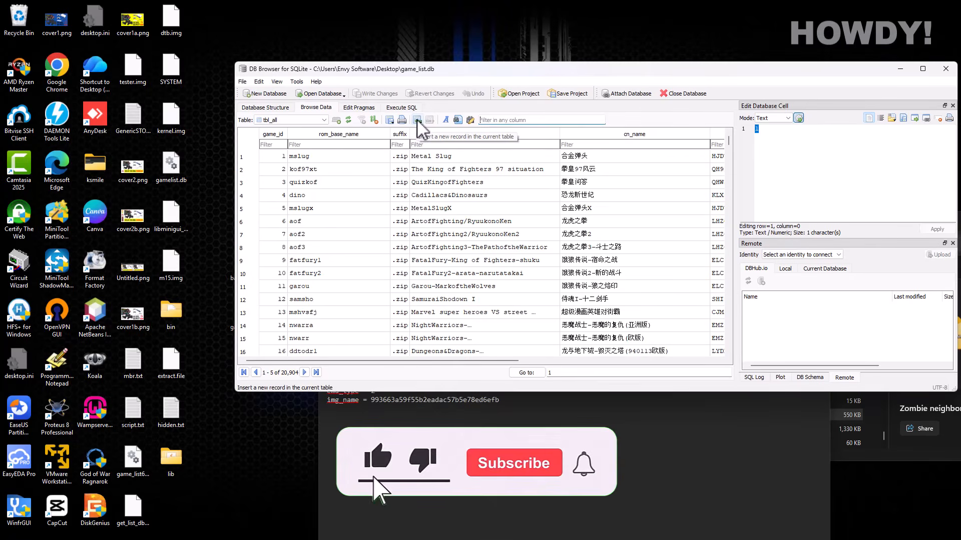
click(417, 122)
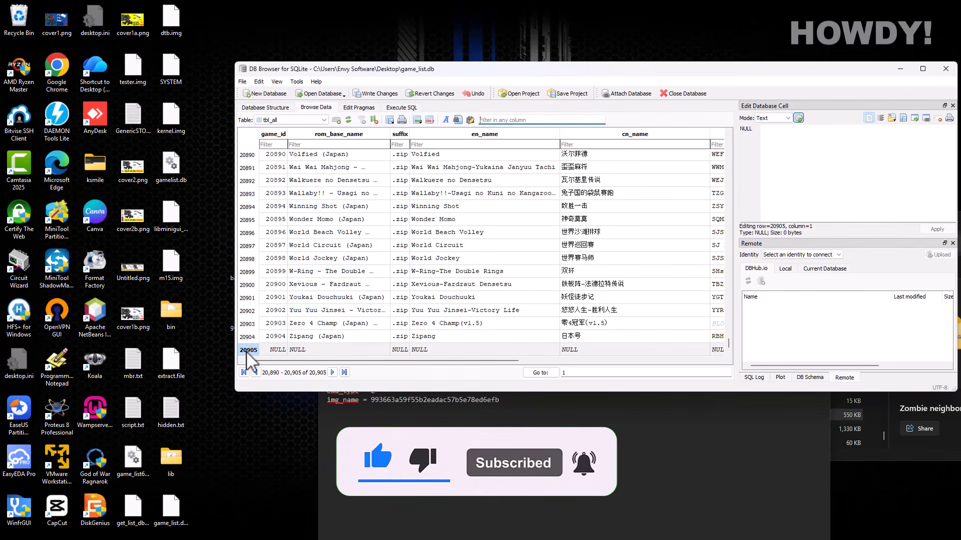
click(280, 352)
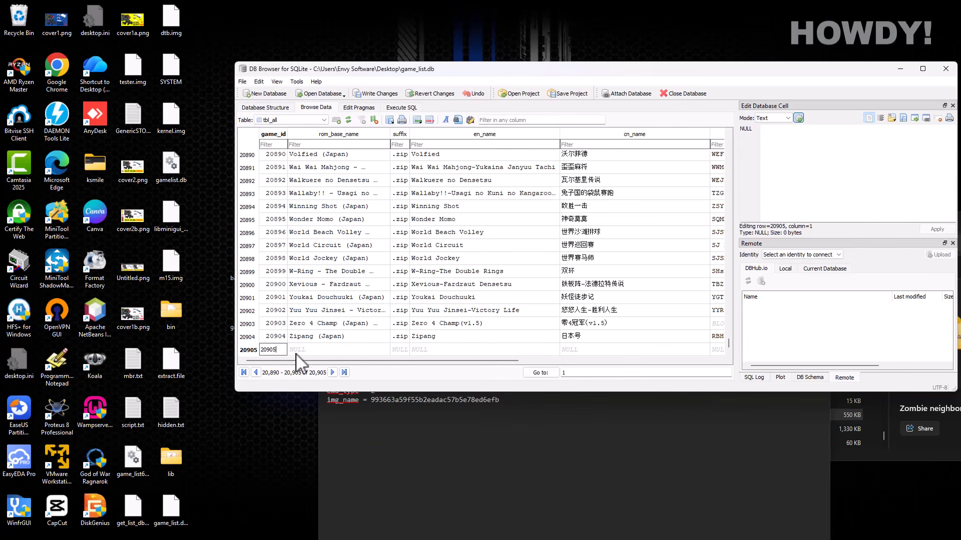
- Copy the file name of the Contra - Hard Corps (USA Korea) (En) zip in Explorer
click(317, 353)
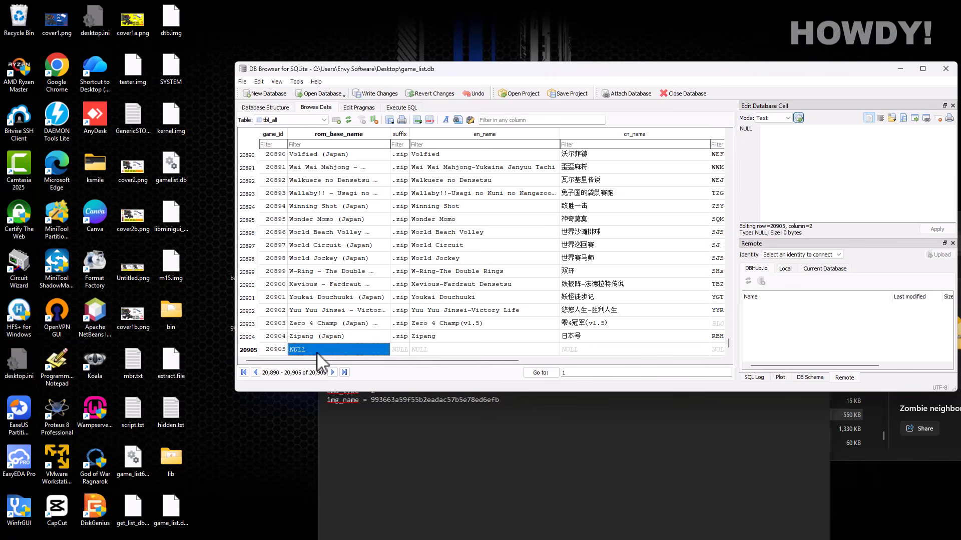
click(704, 447)
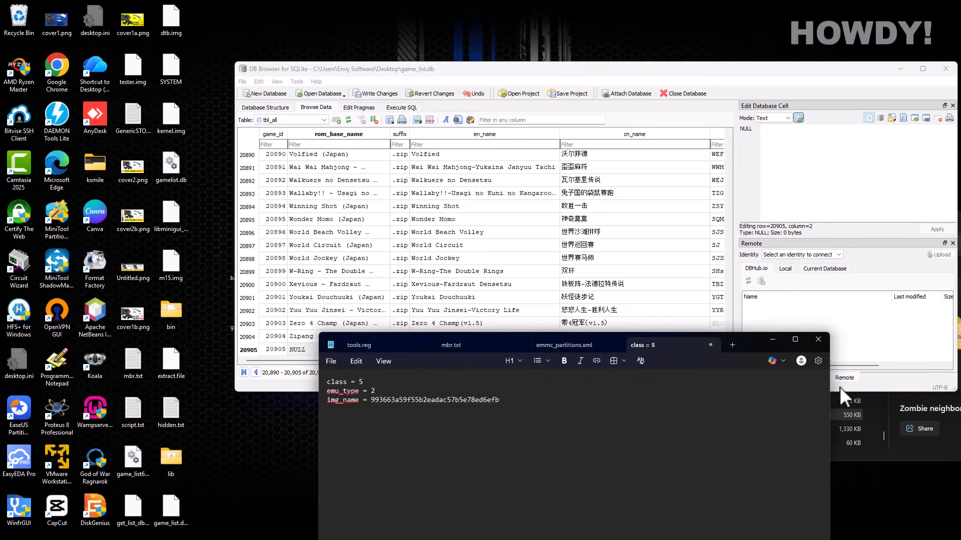
click(900, 454)
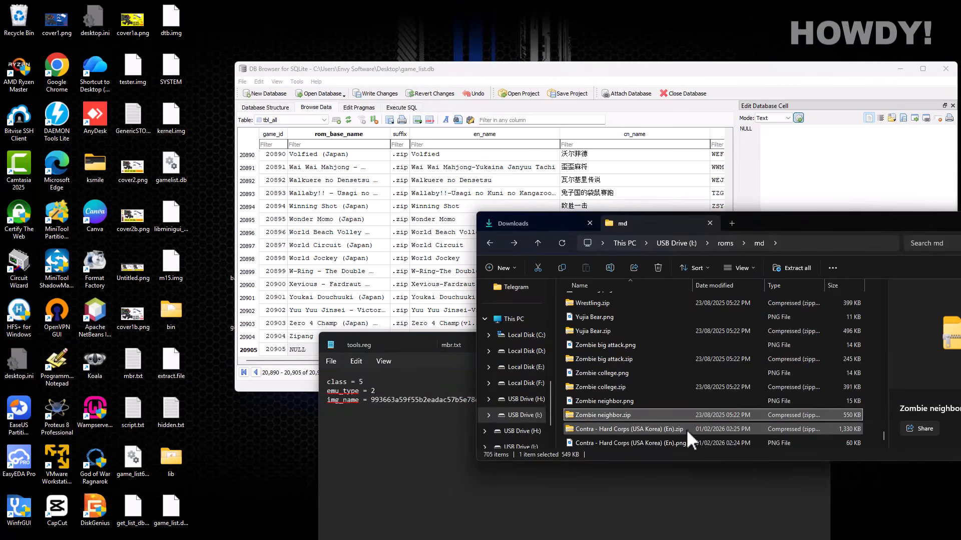
click(630, 426)
click(631, 428)
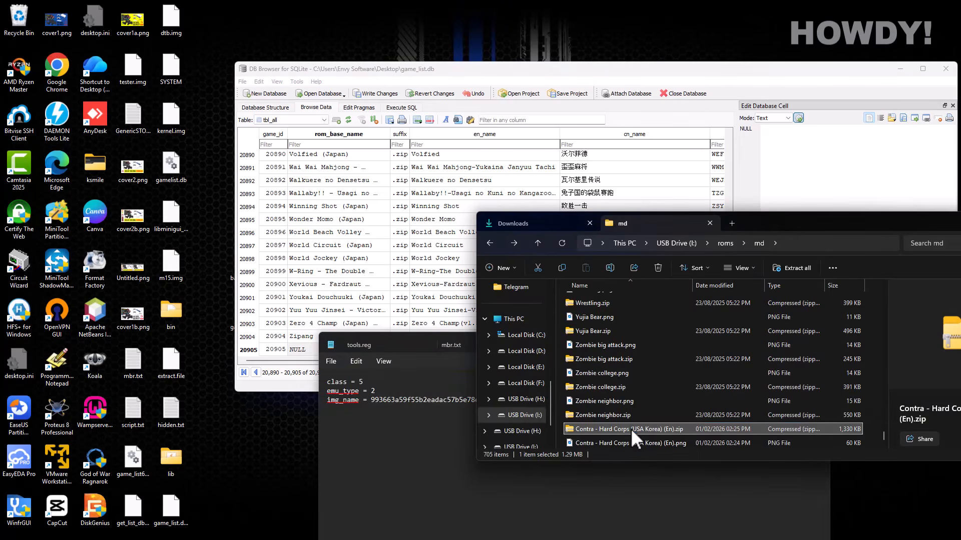
right_click(630, 428)
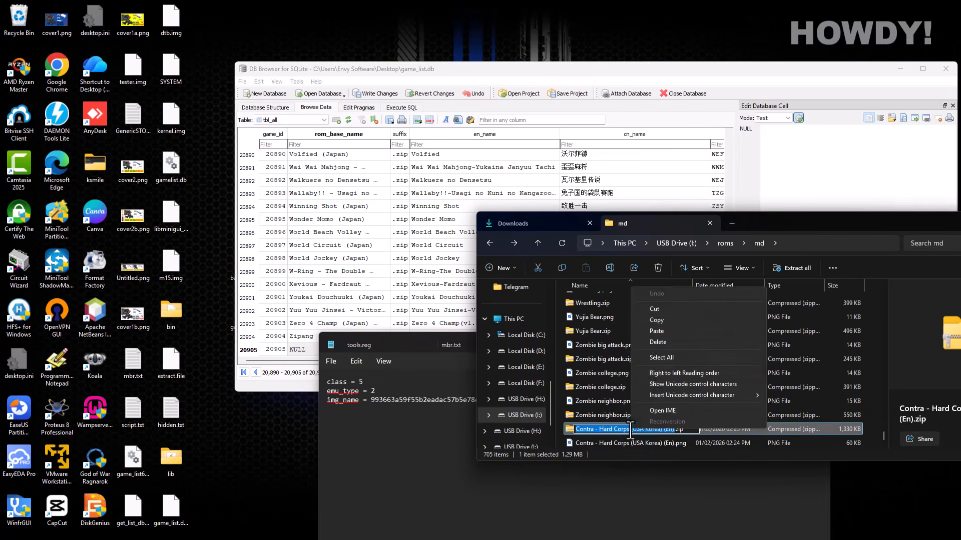
click(657, 321)
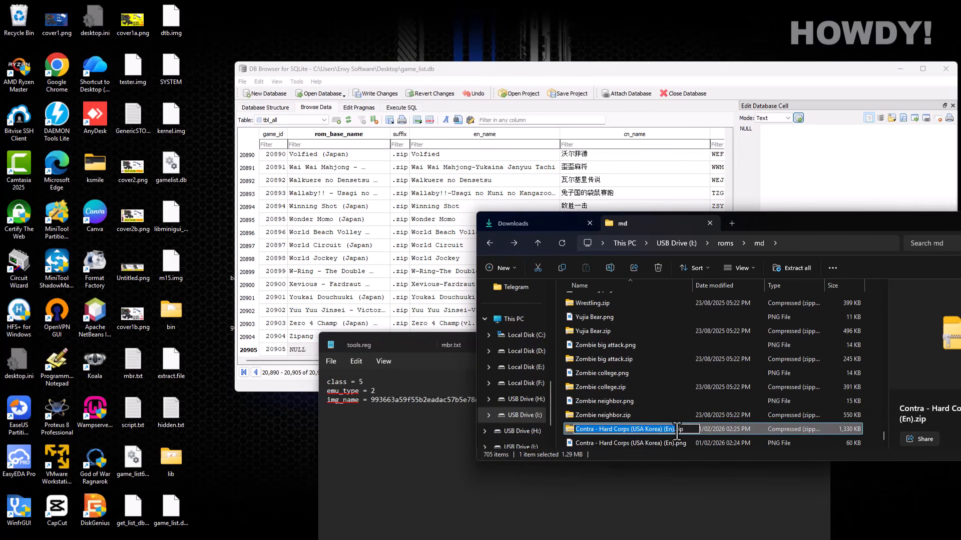
- Paste that name into row 20905's rom_base_name cell
click(394, 80)
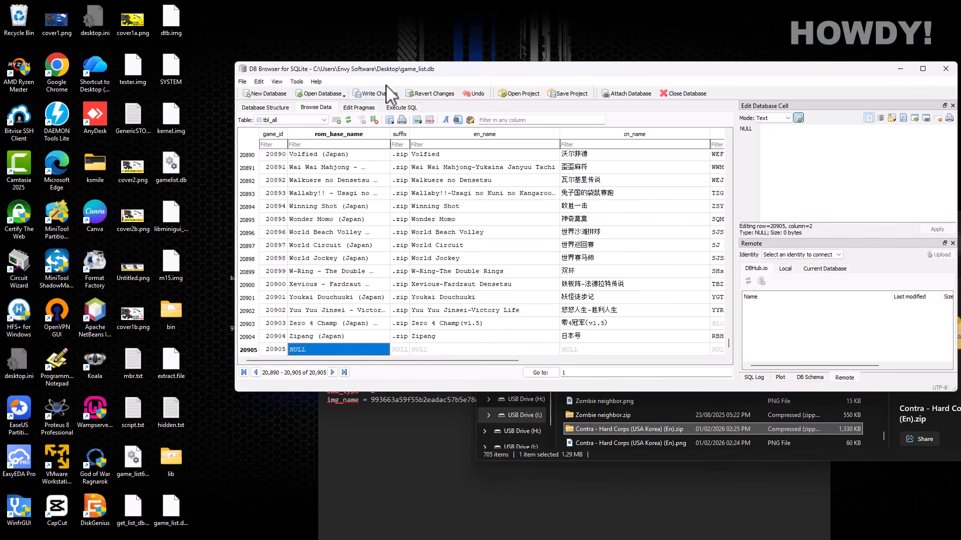
double_click(298, 346)
right_click(299, 349)
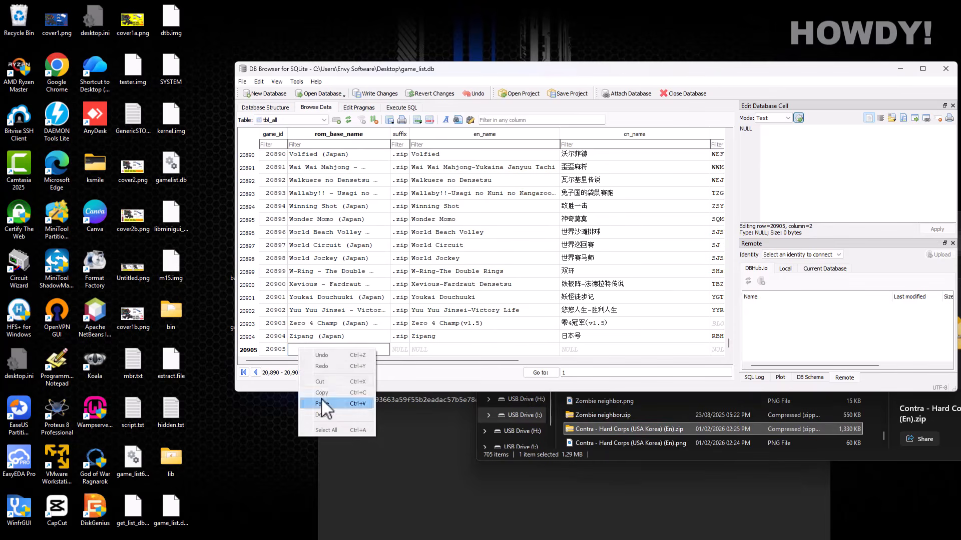
click(324, 405)
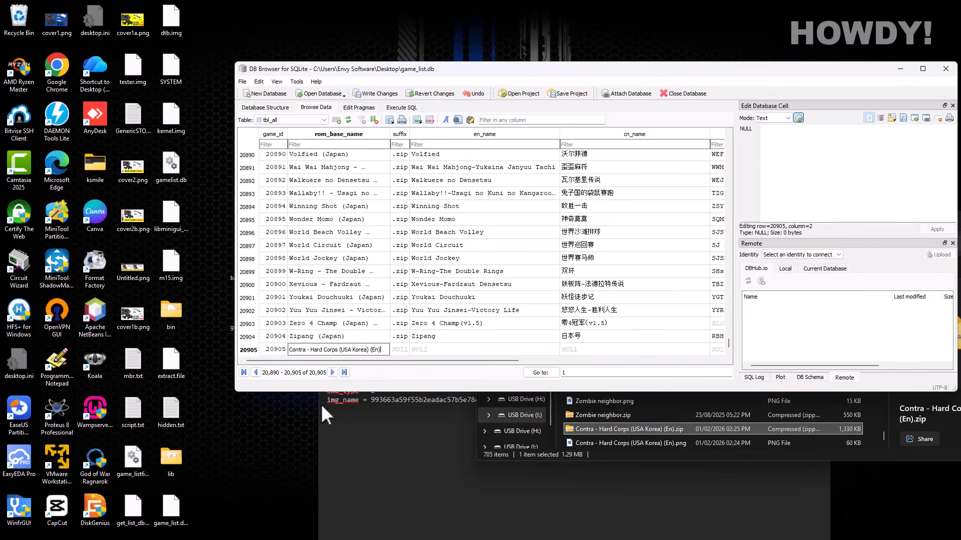
click(405, 350)
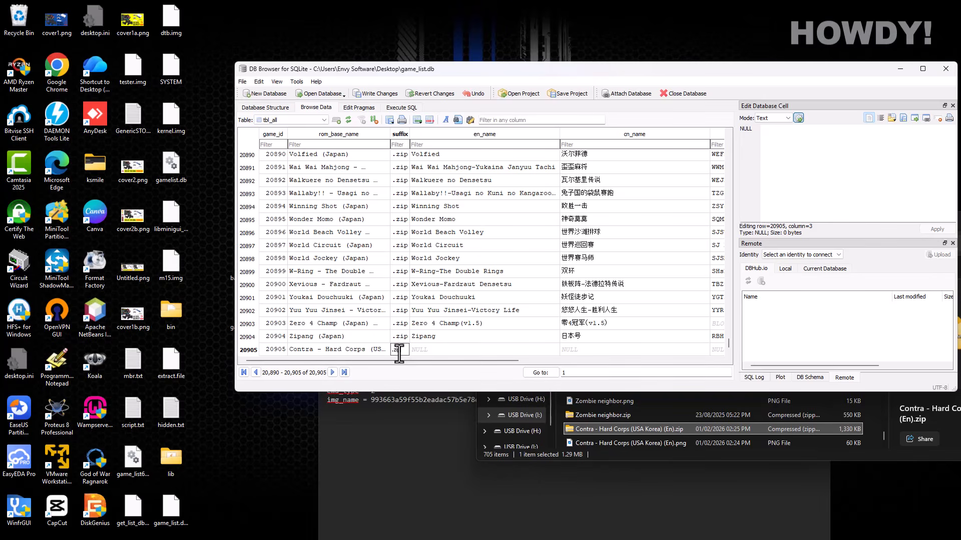
- Give row 20905 suffix .zip and en_name 'Contra - Hard Corps'
click(435, 349)
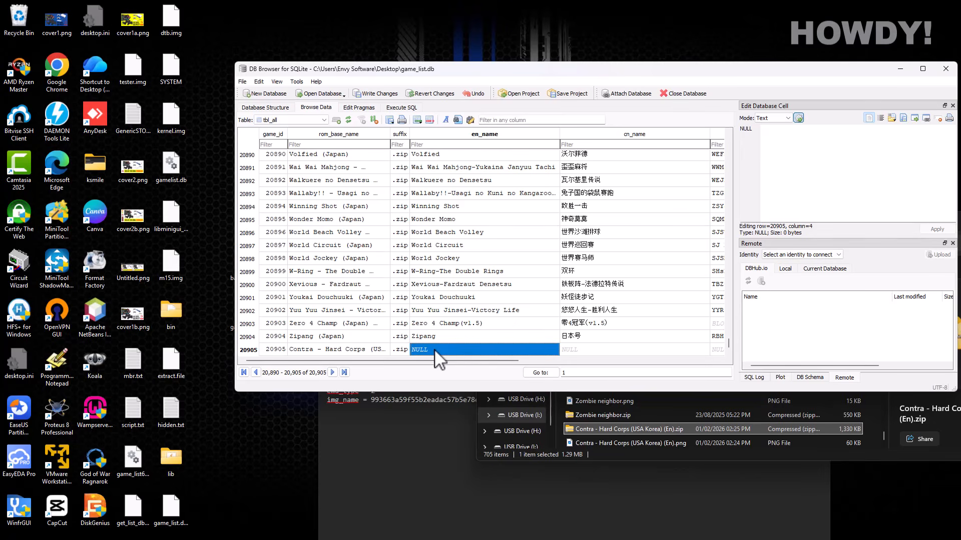
double_click(434, 349)
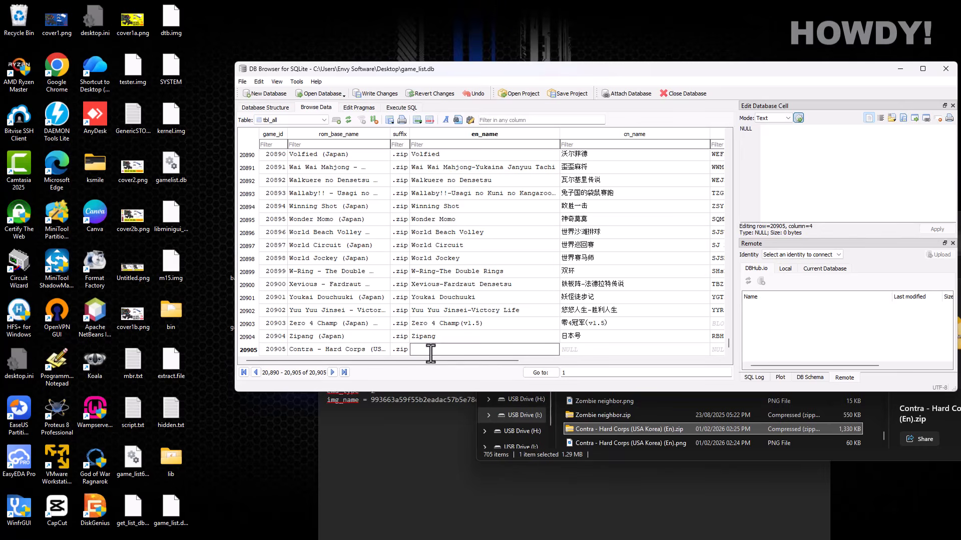
text(Contra - Hard Corps (USA Korea) (En))
key(BackSpace)
key(BackSpace)
key(BackSpace)
key(BackSpace)
key(BackSpace)
key(BackSpace)
key(BackSpace)
key(BackSpace)
- Copy 日本号 from row 20904 into row 20905's cn_name
click(583, 340)
double_click(582, 339)
key(ctrl+c)
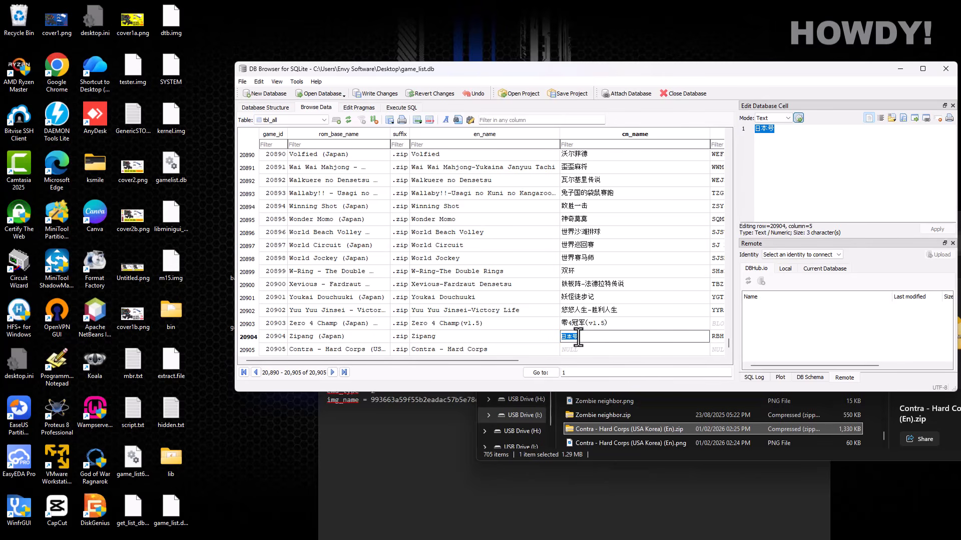
click(574, 350)
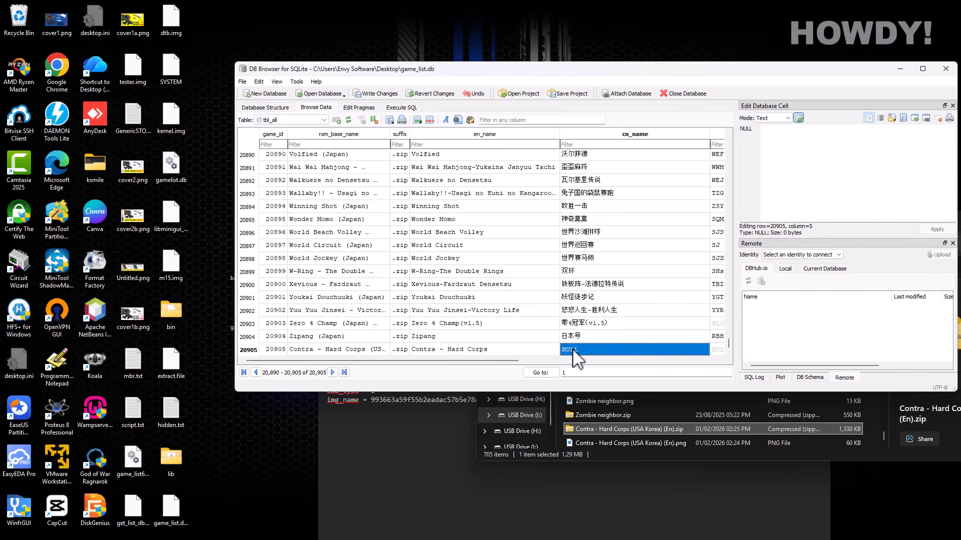
double_click(570, 351)
key(ctrl+v)
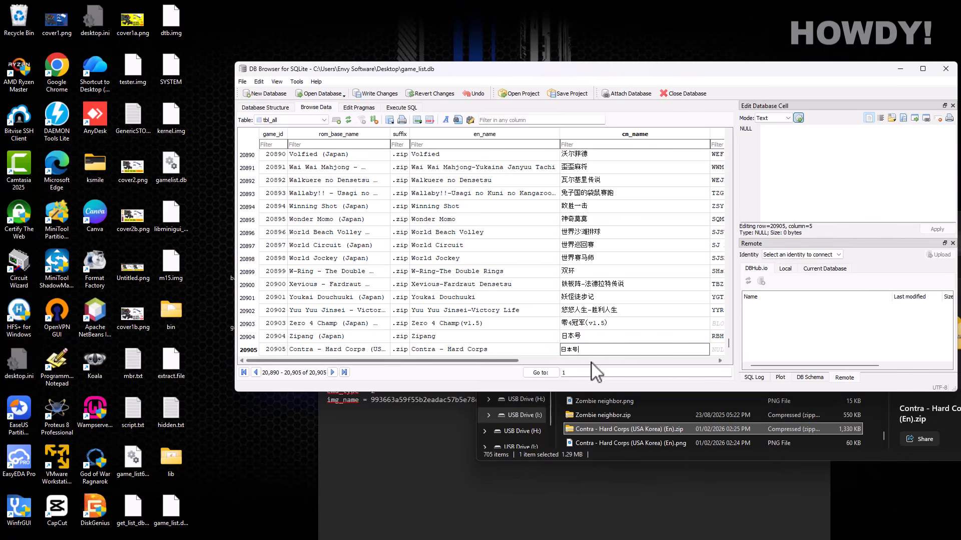
drag(478, 361, 558, 364)
- Copy the RBHrbh match code from row 20904 into row 20905's cn_match
click(571, 337)
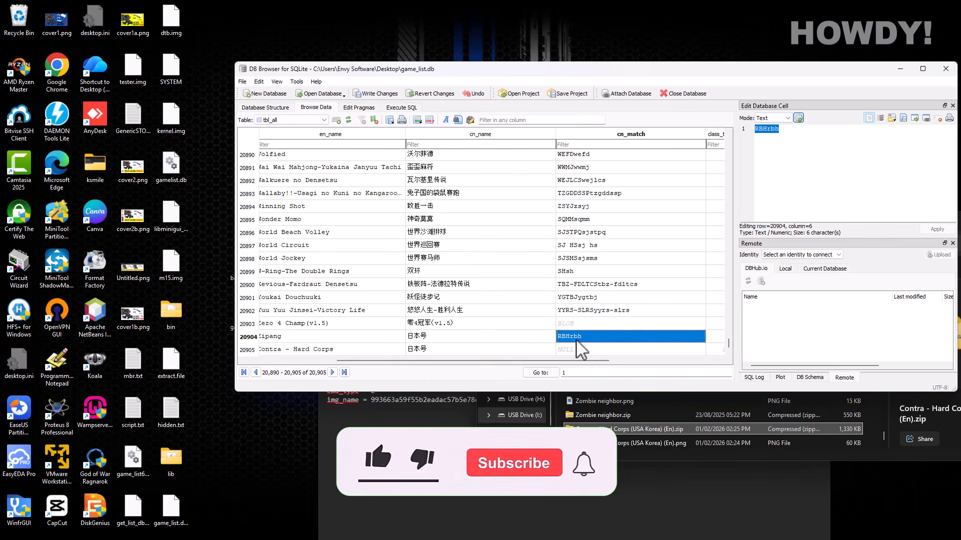
double_click(567, 336)
key(ctrl+c)
click(566, 349)
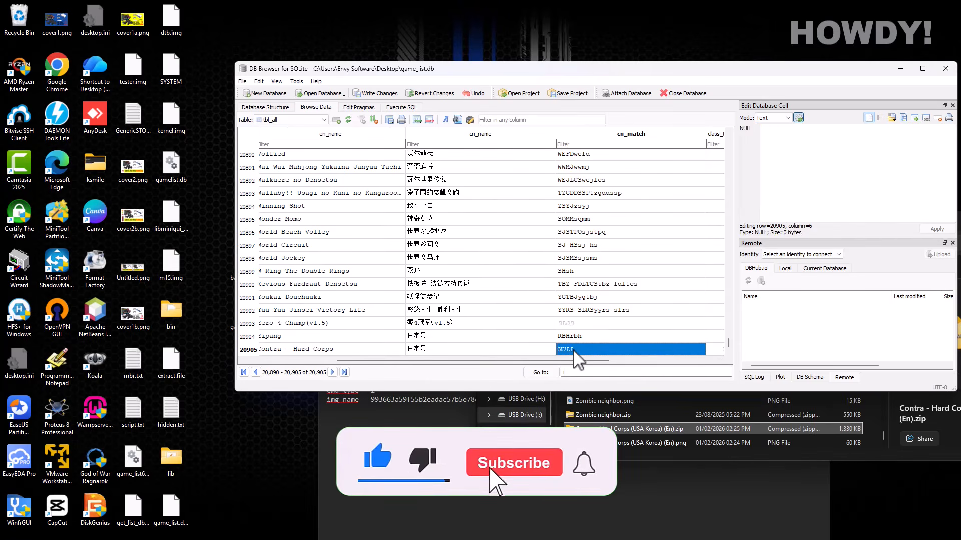
key(ctrl+v)
drag(563, 362, 643, 361)
click(592, 348)
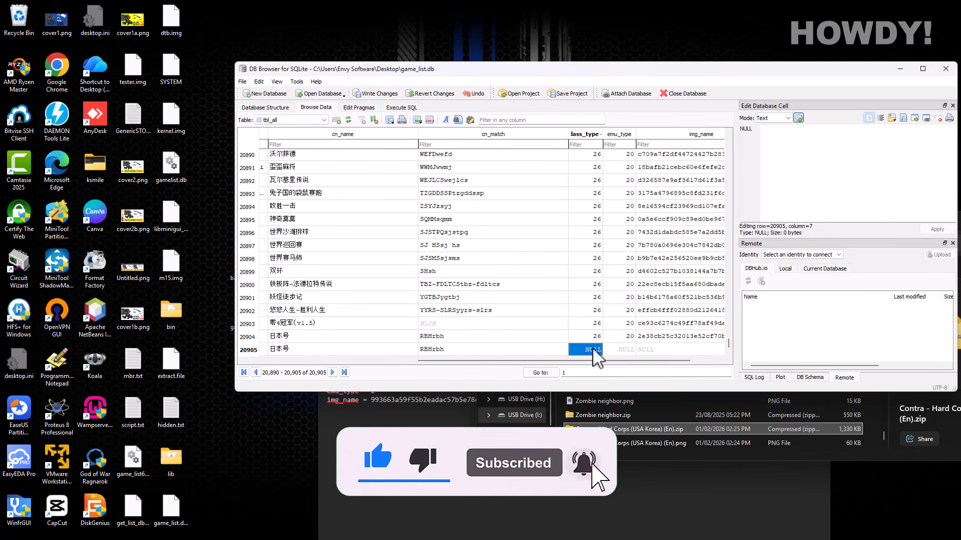
click(399, 400)
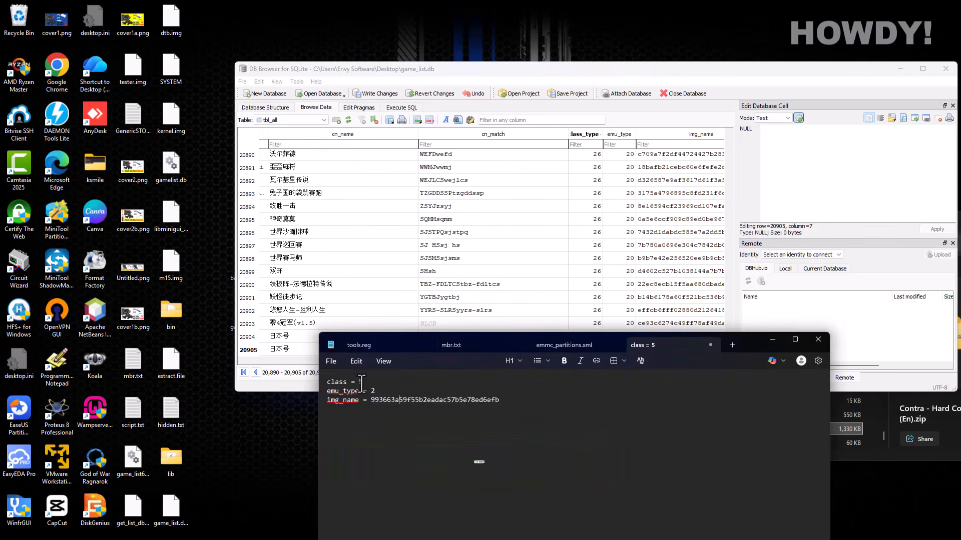
- Set row 20905's class_type to 5 and emu_type to 2, checking the notes
click(632, 70)
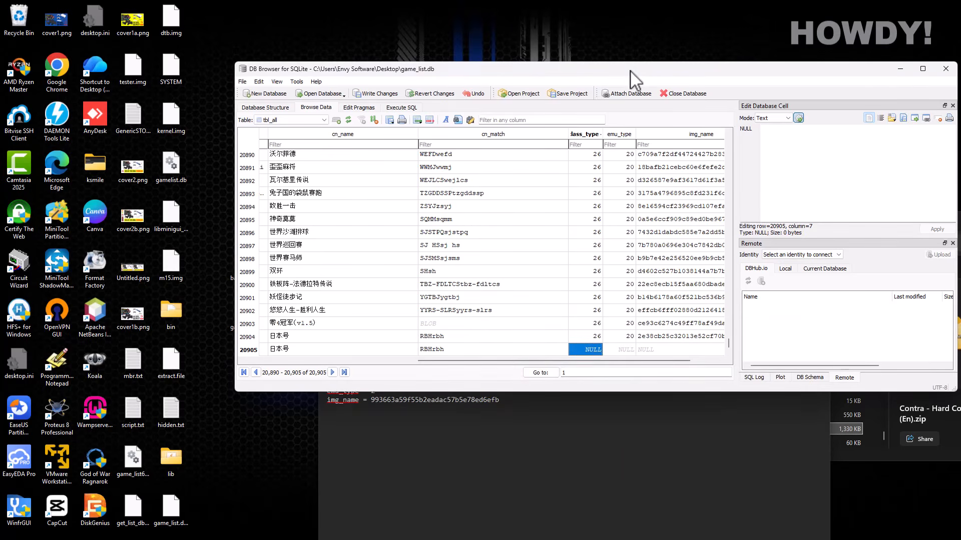
double_click(593, 348)
click(624, 349)
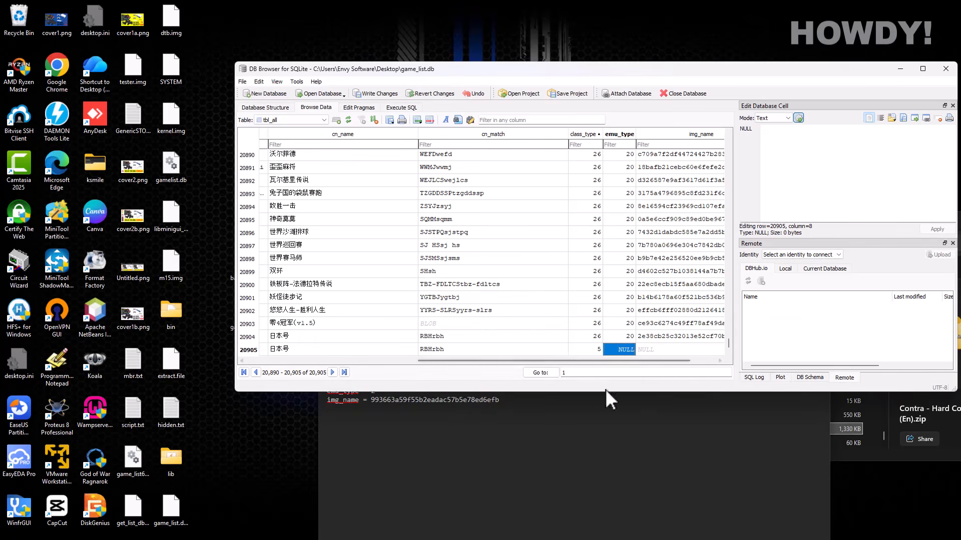
click(606, 392)
click(634, 70)
double_click(621, 349)
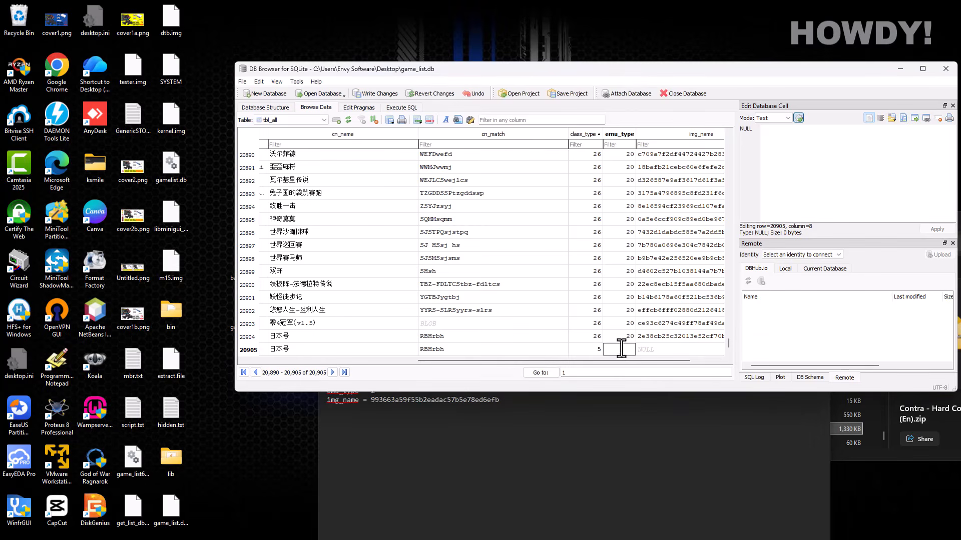
click(661, 350)
- Paste the hash 993663a59f55b2eadac57b5e78ed6efb from the notes into img_name
click(501, 400)
drag(500, 400, 373, 402)
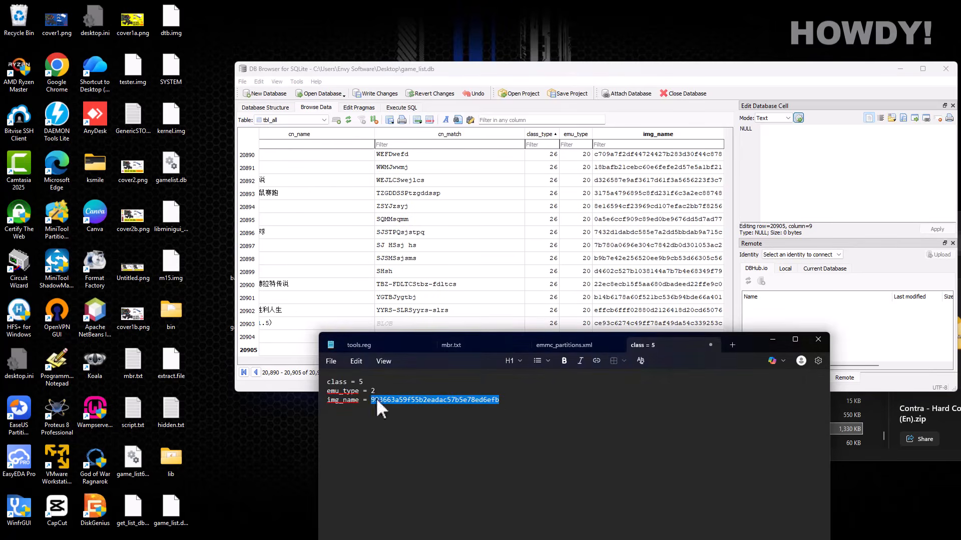
right_click(376, 399)
click(422, 362)
click(630, 70)
double_click(595, 349)
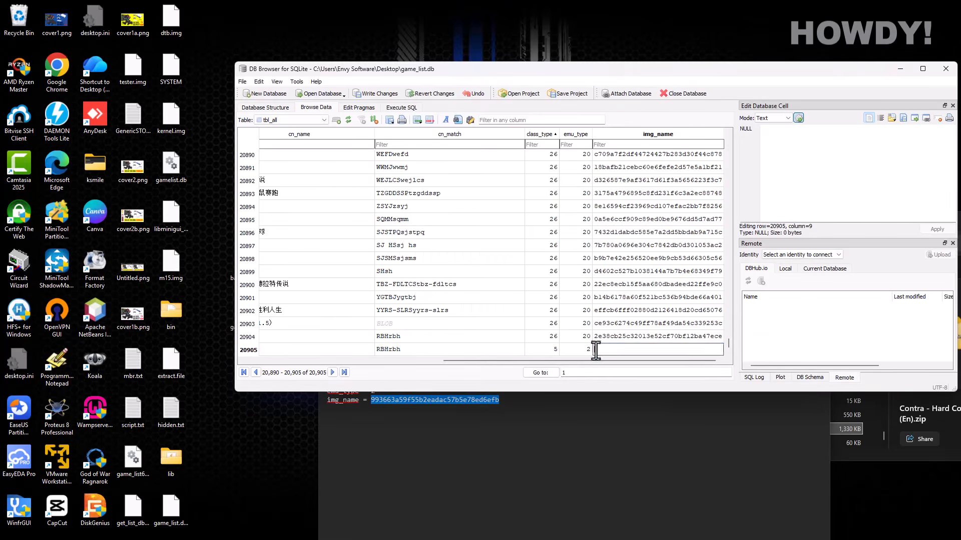
key(ctrl+v)
- Filter all columns by 'contra' and check the new Contra - Hard Corps row
key(Return)
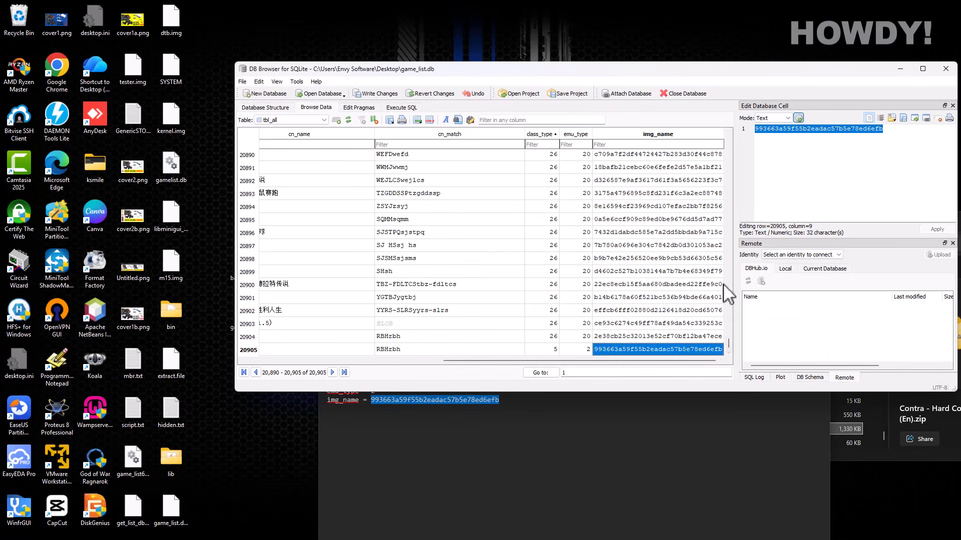
drag(596, 361, 400, 361)
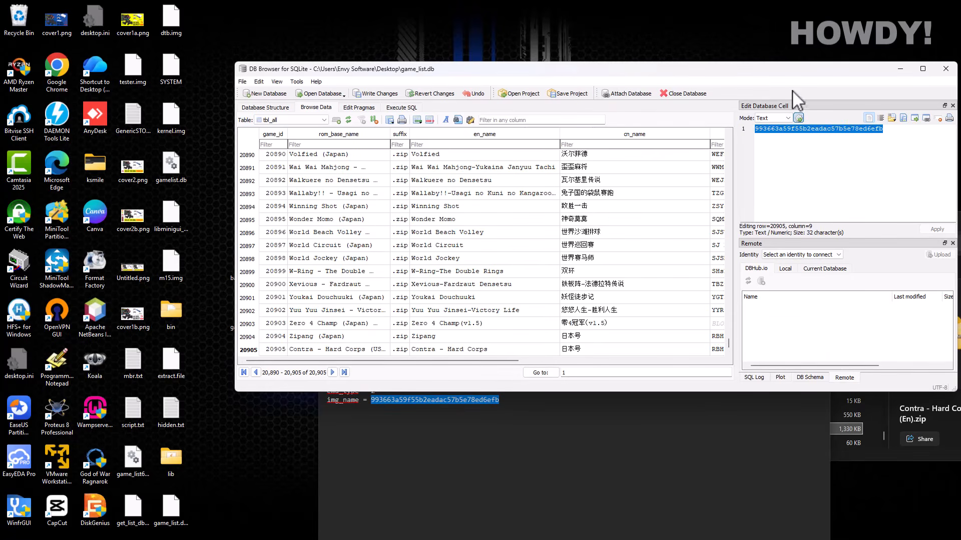
drag(791, 62, 791, 85)
drag(703, 94, 680, 97)
scroll(453, 300, down, 1)
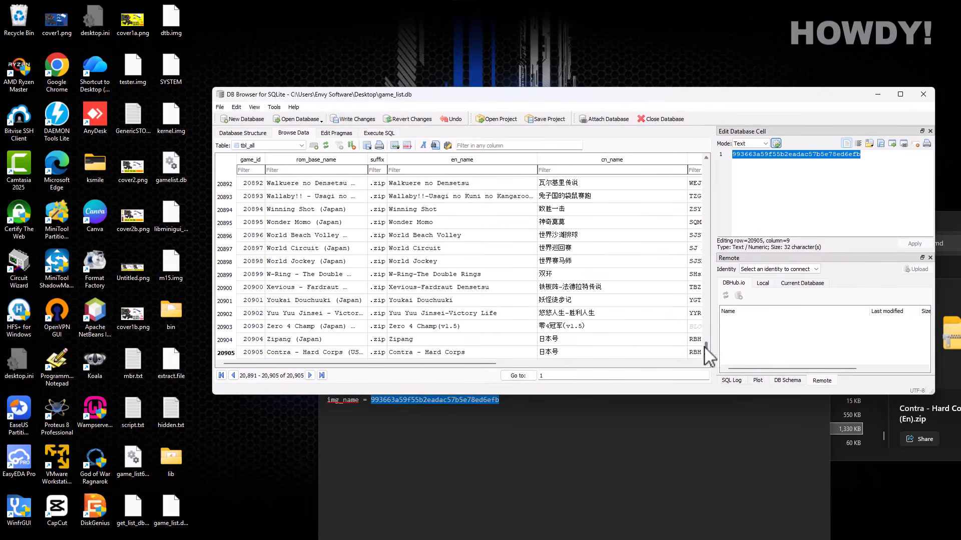
click(479, 146)
text(contra)
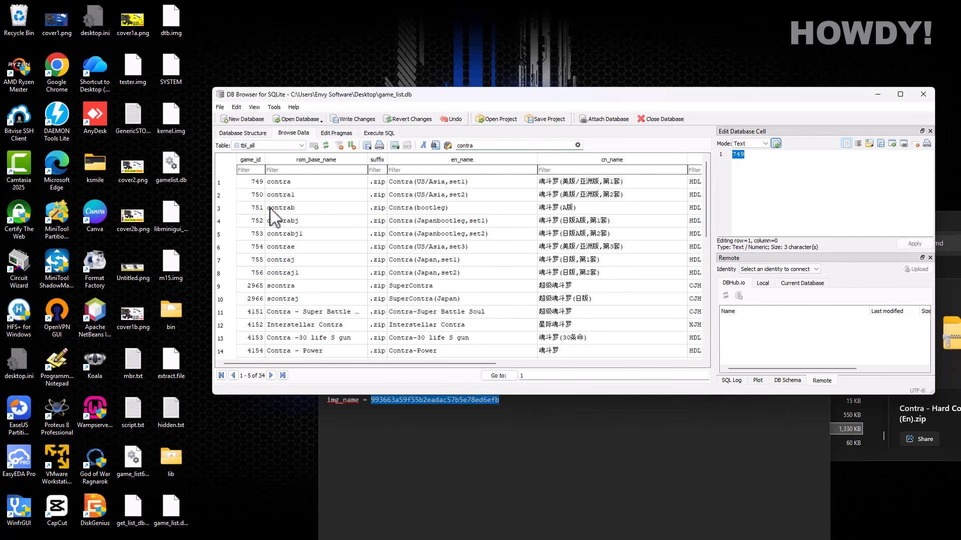
drag(706, 208, 716, 306)
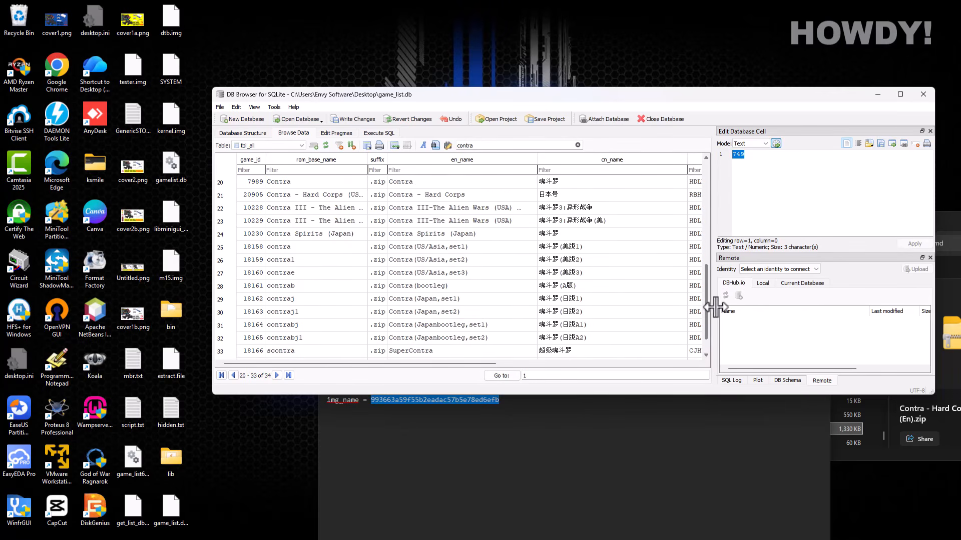
click(423, 196)
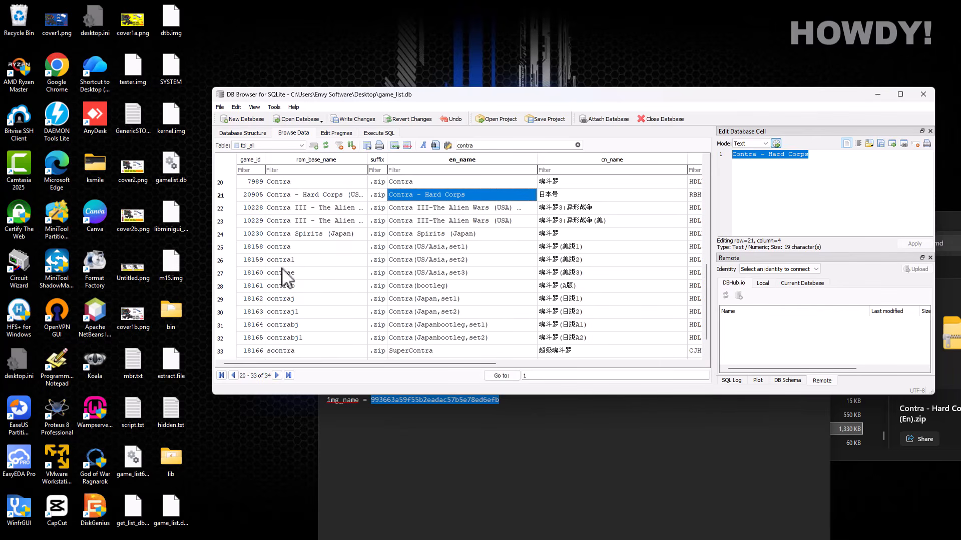
drag(346, 364, 372, 305)
- Close game_list.db saving the changes, then exit DB Browser
click(664, 120)
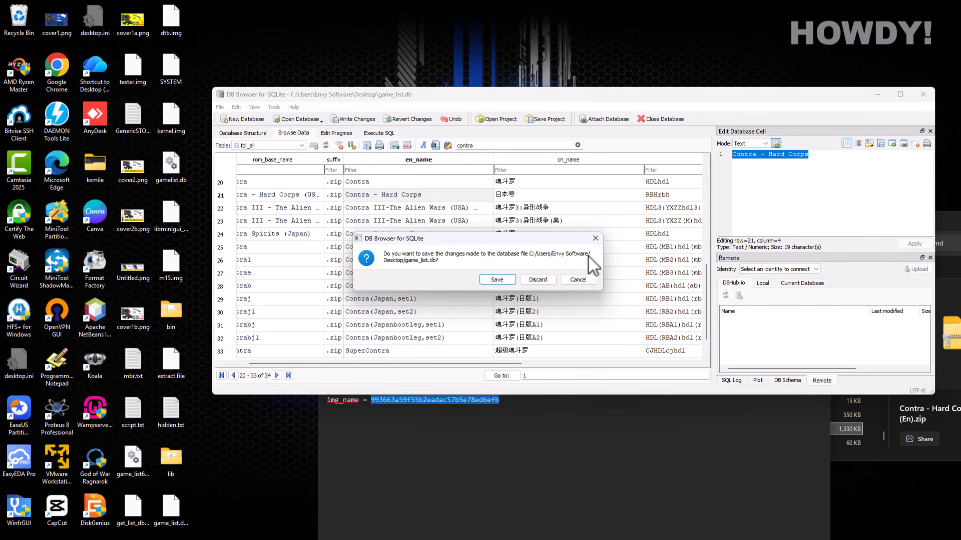
click(501, 281)
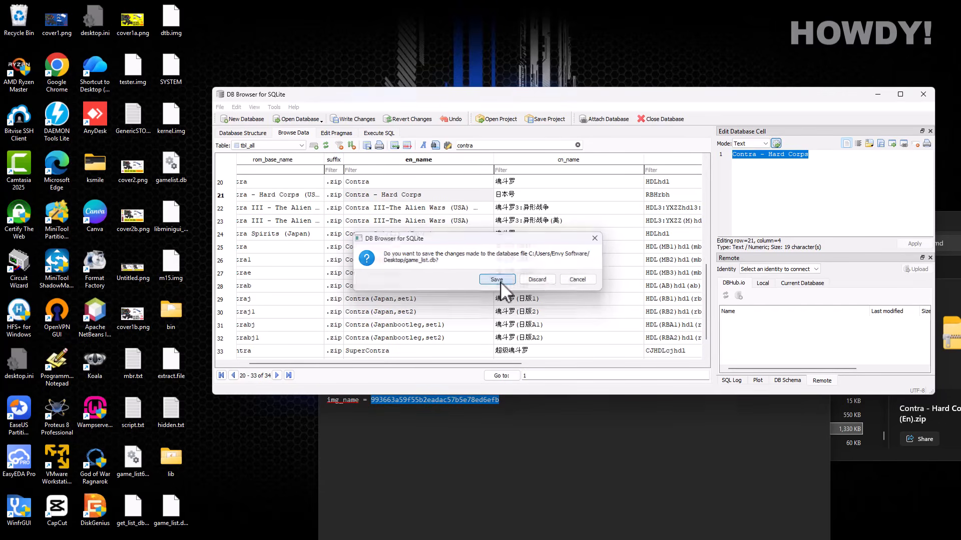
click(924, 95)
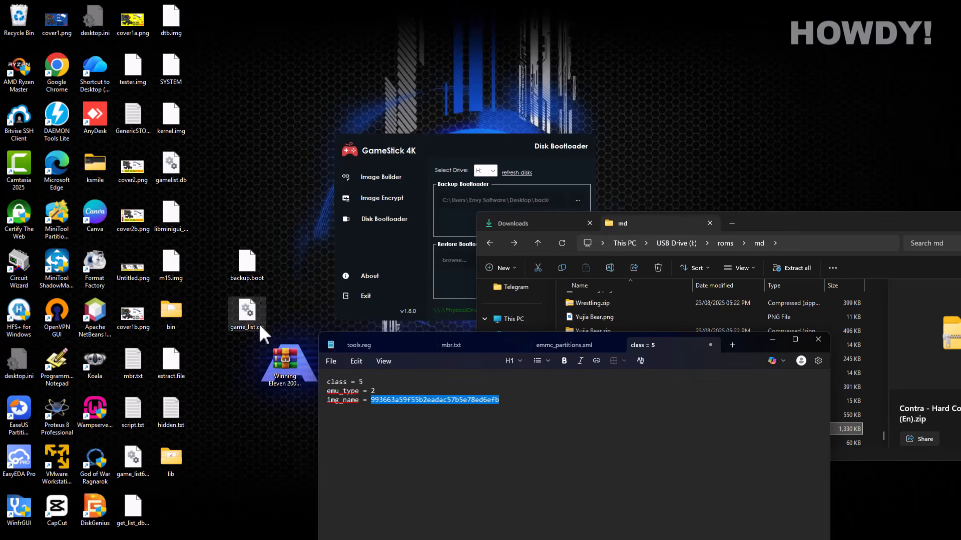
- Delete the old game_list.db directly from the USB drive's res folder
click(247, 312)
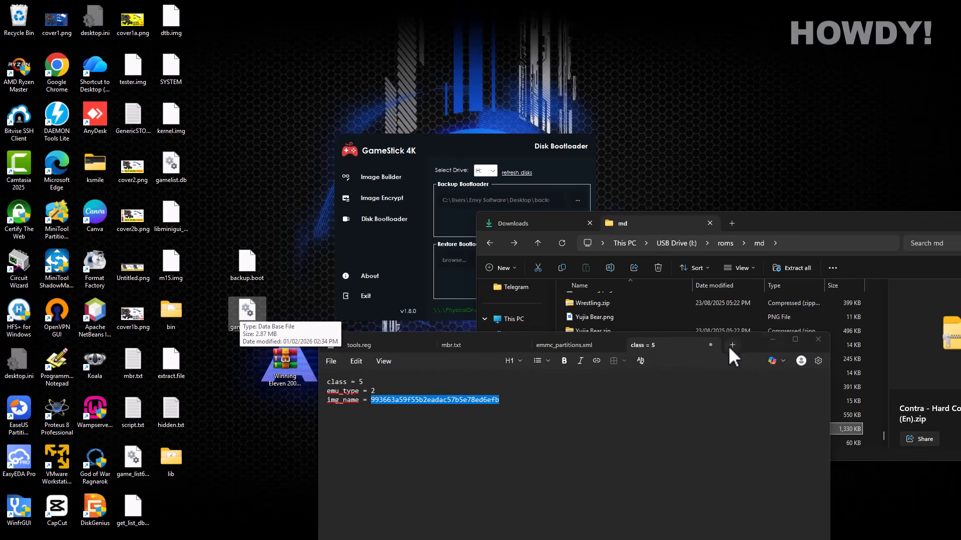
click(772, 339)
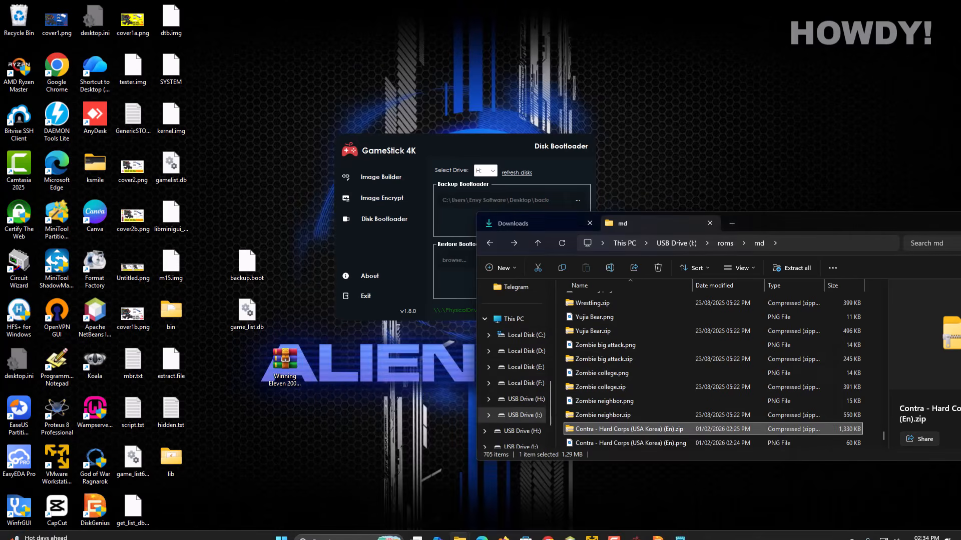
click(658, 510)
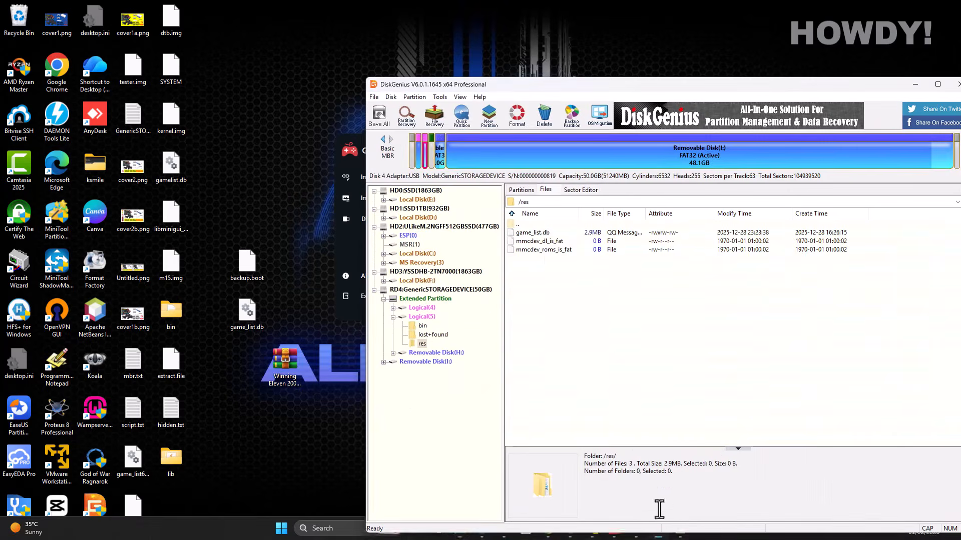
click(533, 234)
right_click(533, 234)
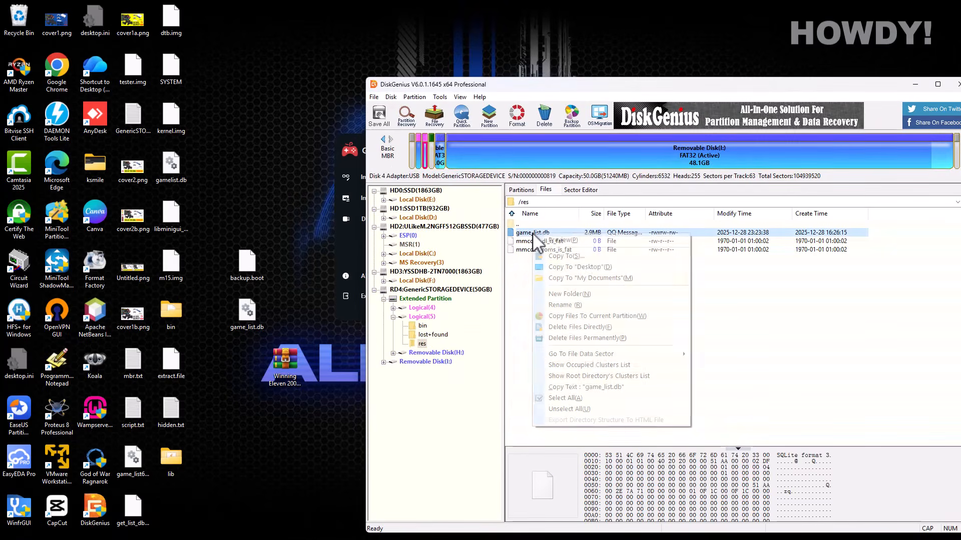
click(576, 332)
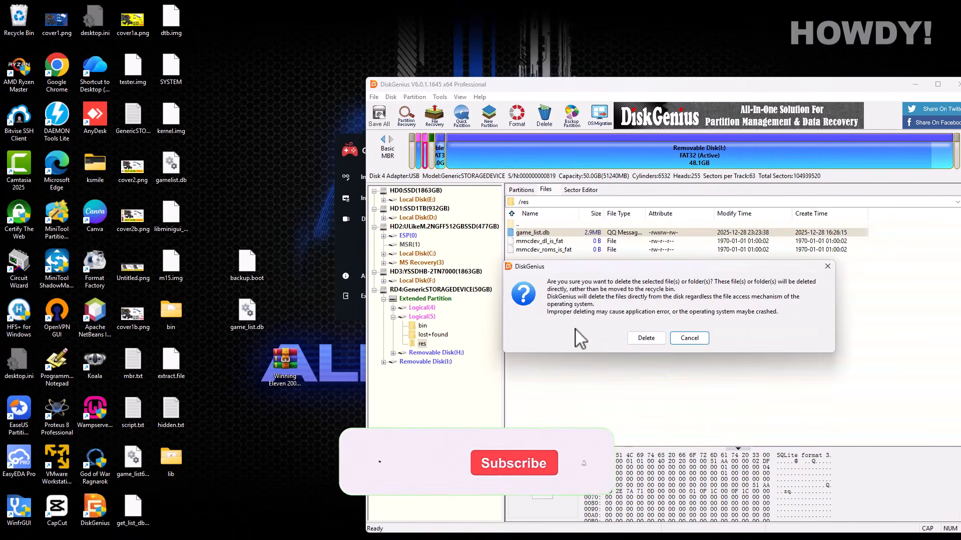
click(646, 340)
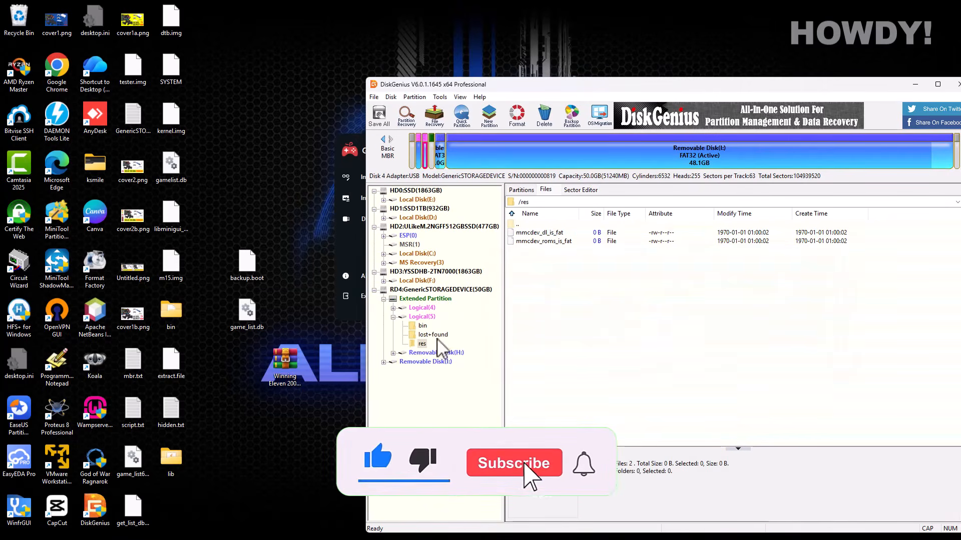
- Copy the edited game_list.db from the Desktop into the res folder
right_click(566, 275)
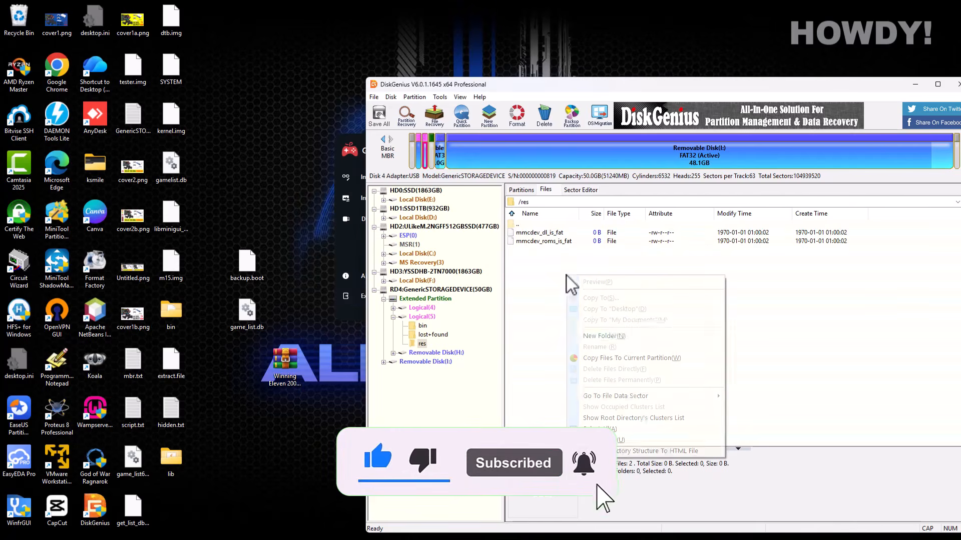
click(619, 357)
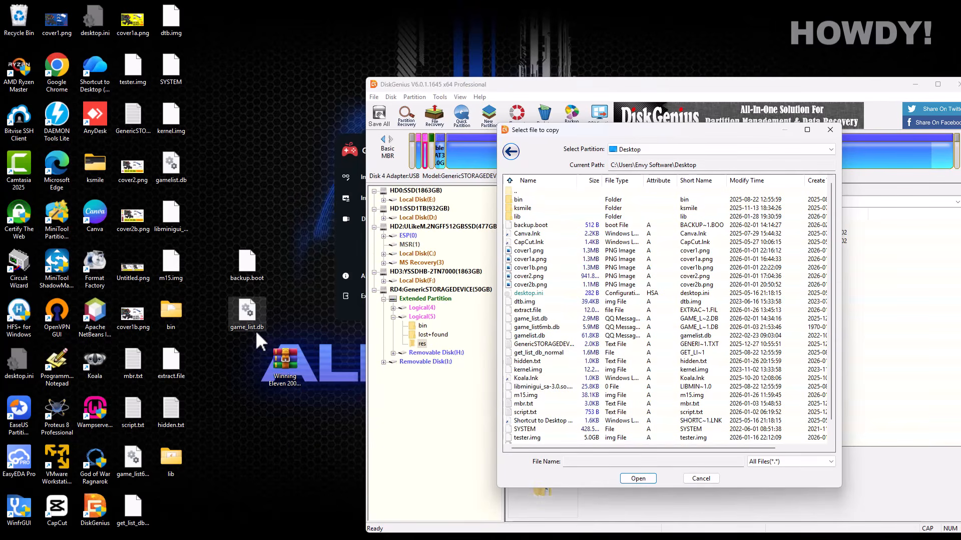
click(532, 319)
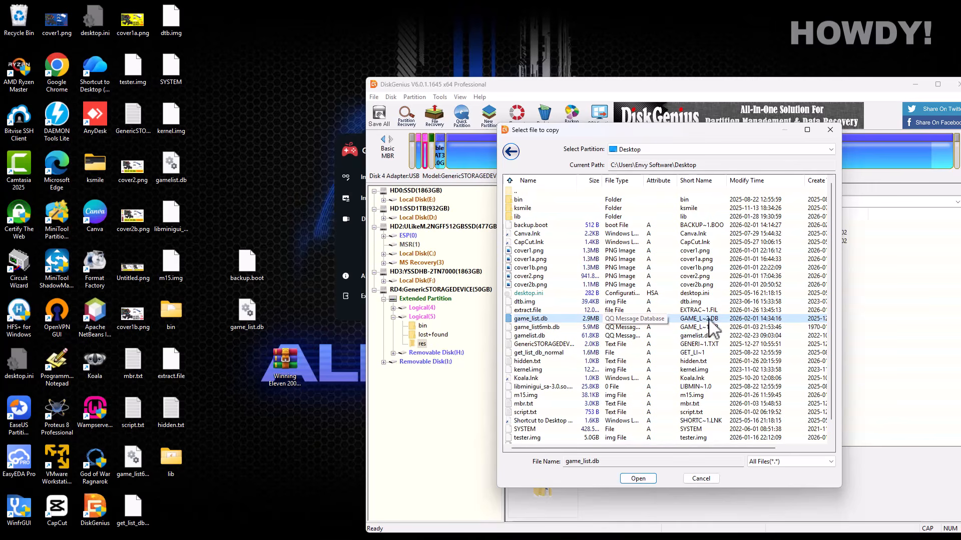
click(643, 478)
click(730, 481)
click(733, 396)
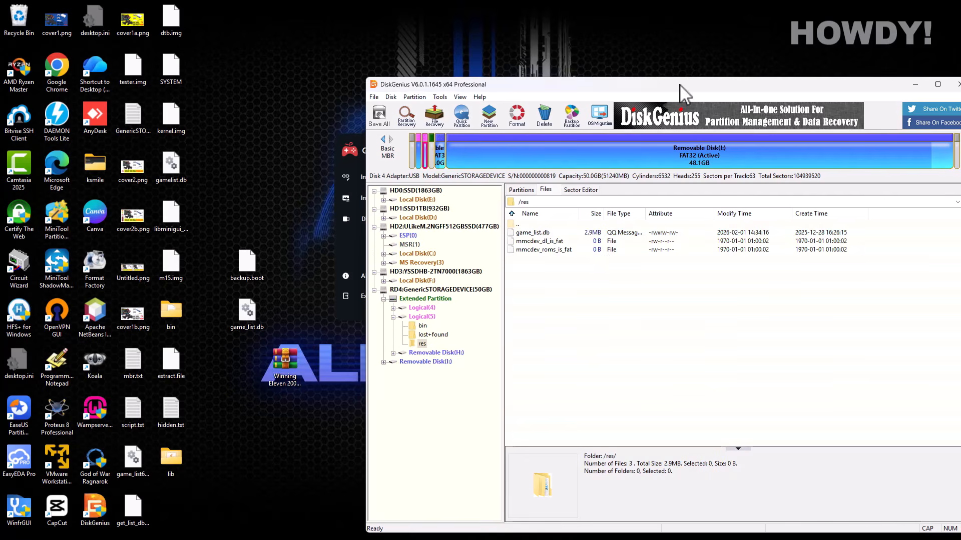
drag(680, 84, 602, 50)
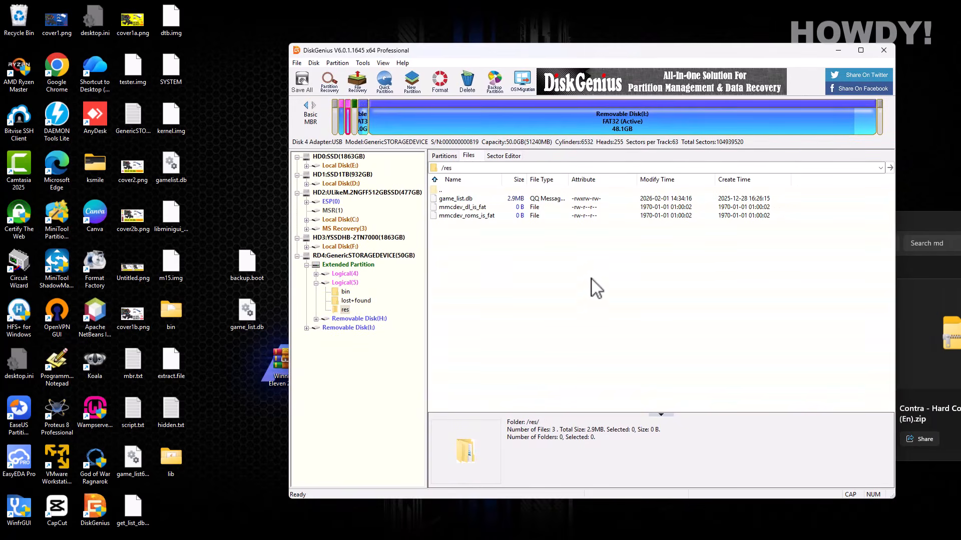
- Restore drive H:'s bootloader from Desktop\backup.boot in GameStick 4K and confirm success
click(883, 50)
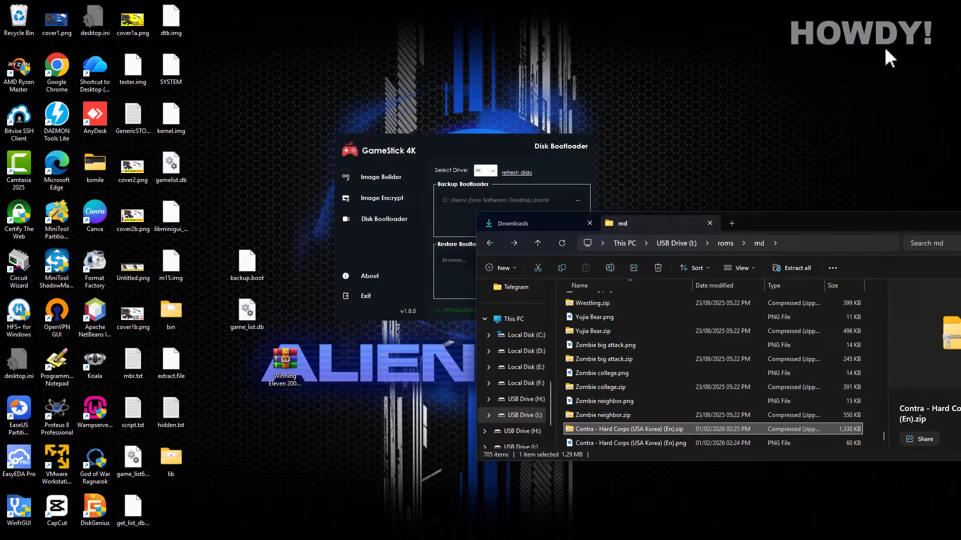
click(473, 148)
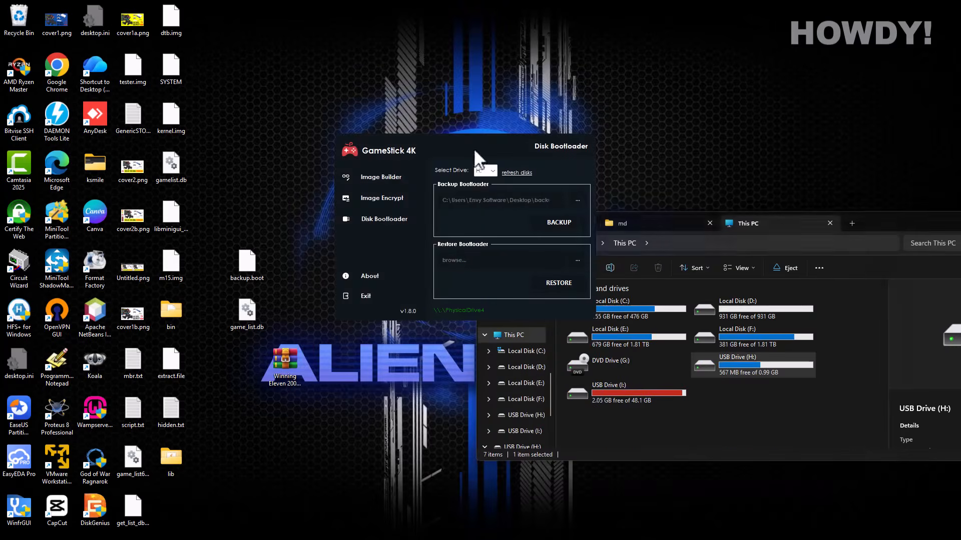
click(491, 169)
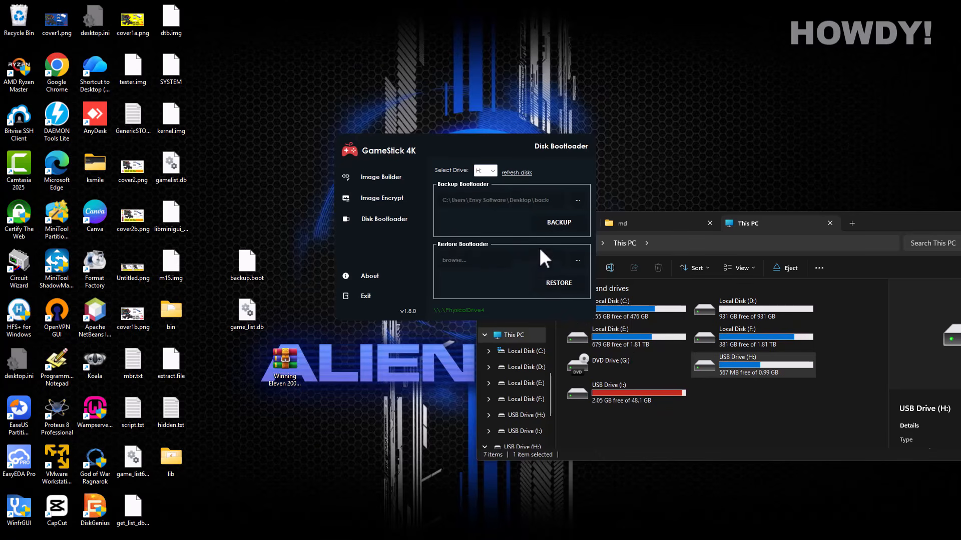
click(575, 260)
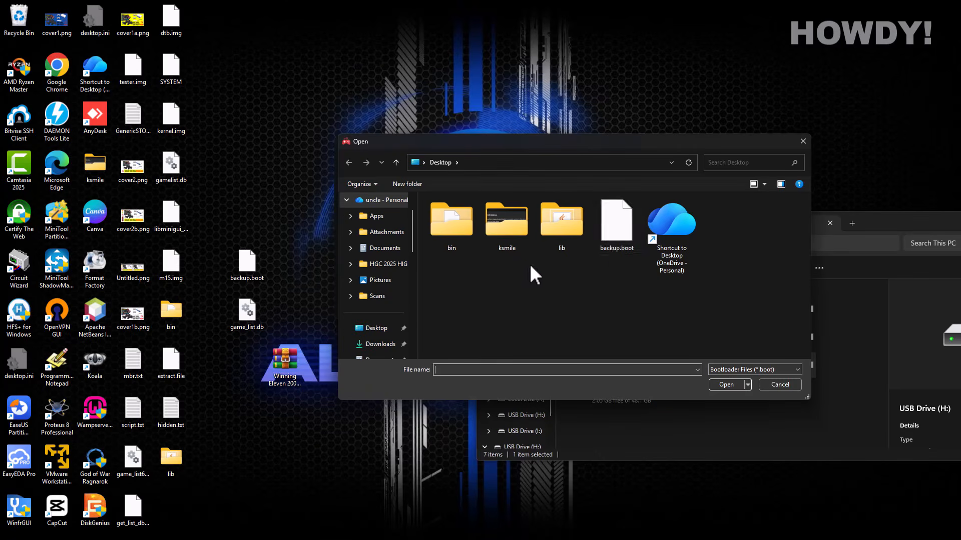
click(619, 248)
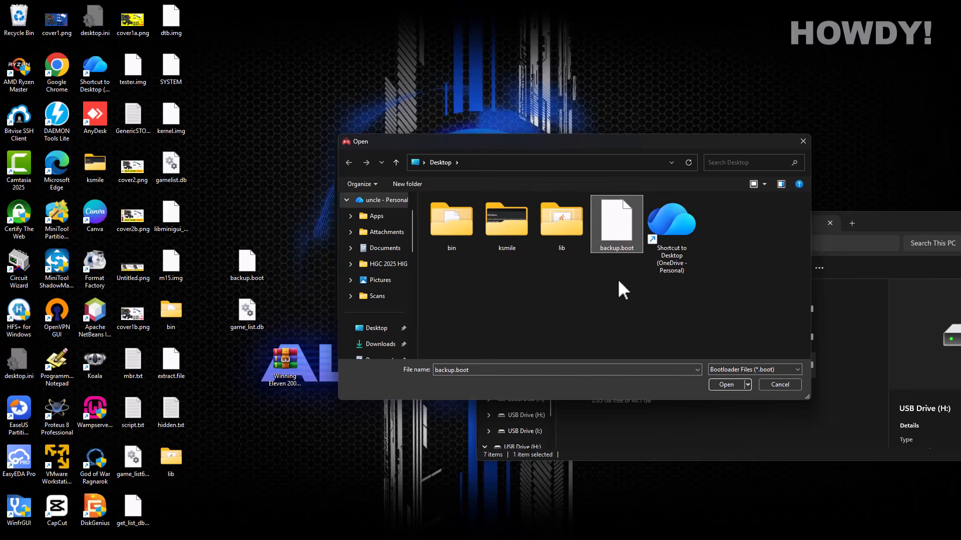
click(731, 386)
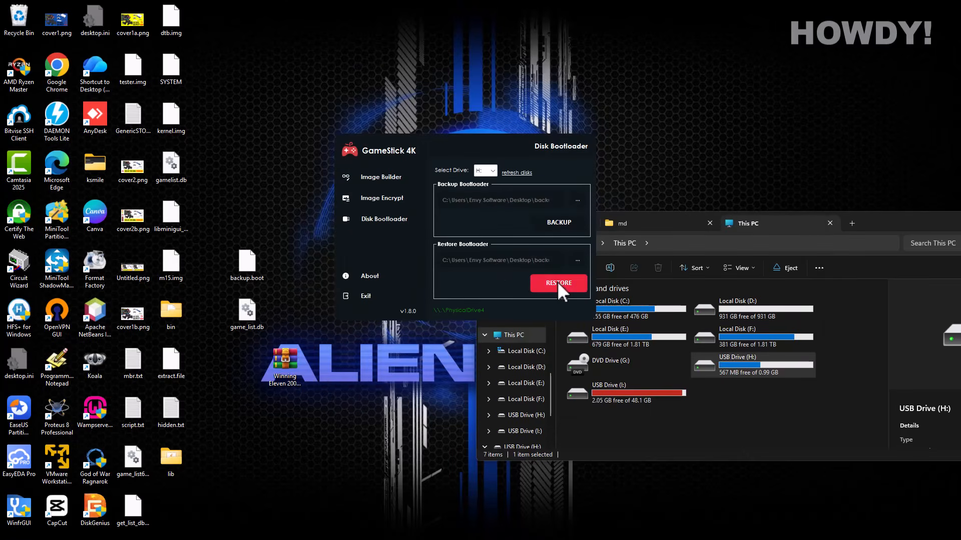
click(558, 283)
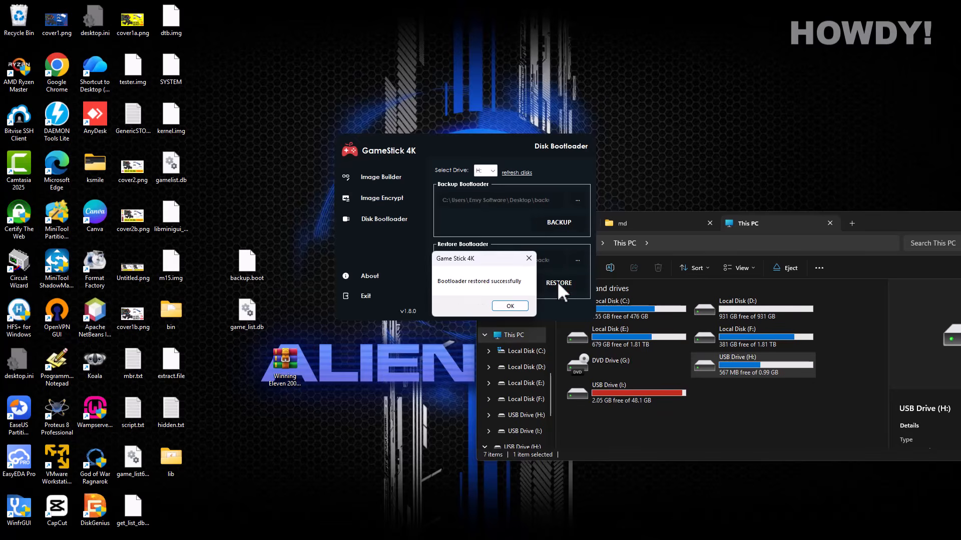
click(510, 306)
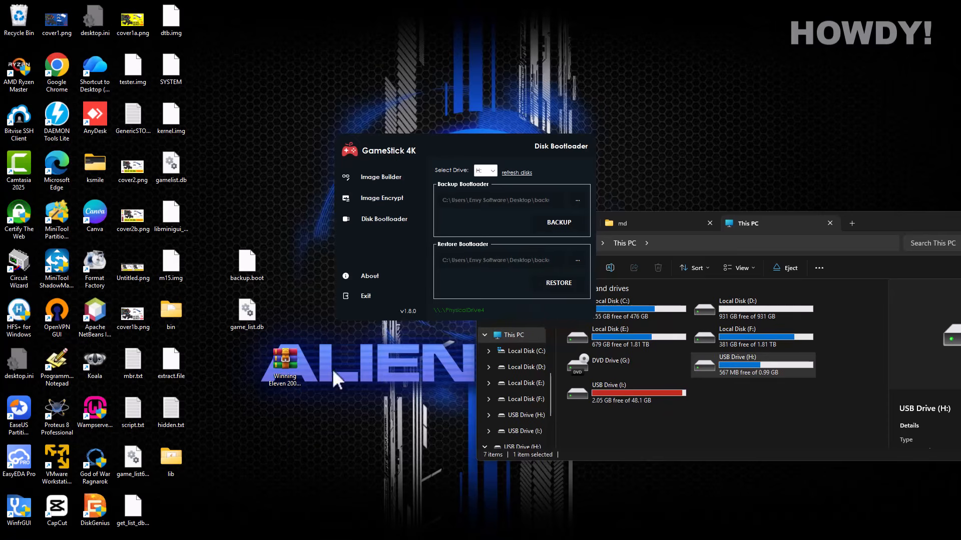
double_click(91, 510)
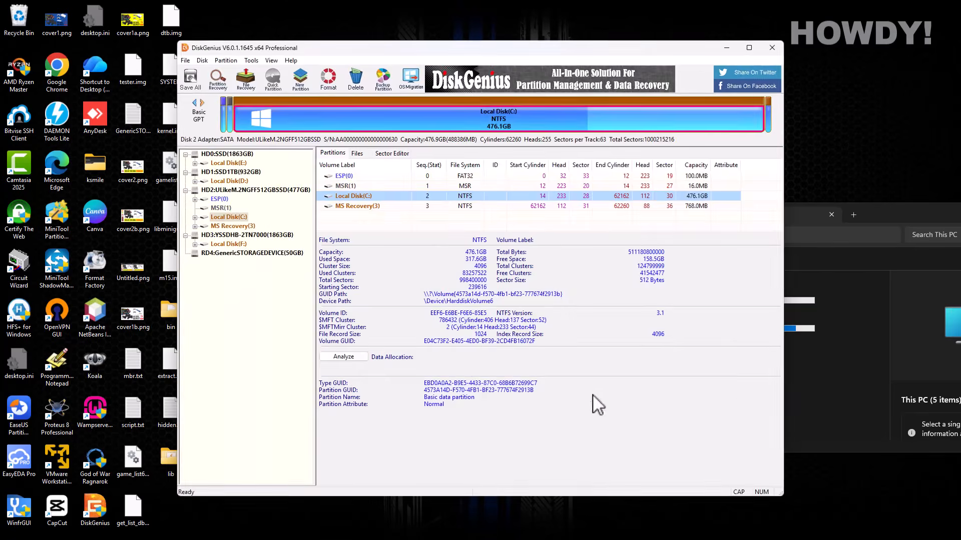
- Inspect the 50GB GenericSTORAGEDEVICE disk, then safely eject the USB storage
click(224, 253)
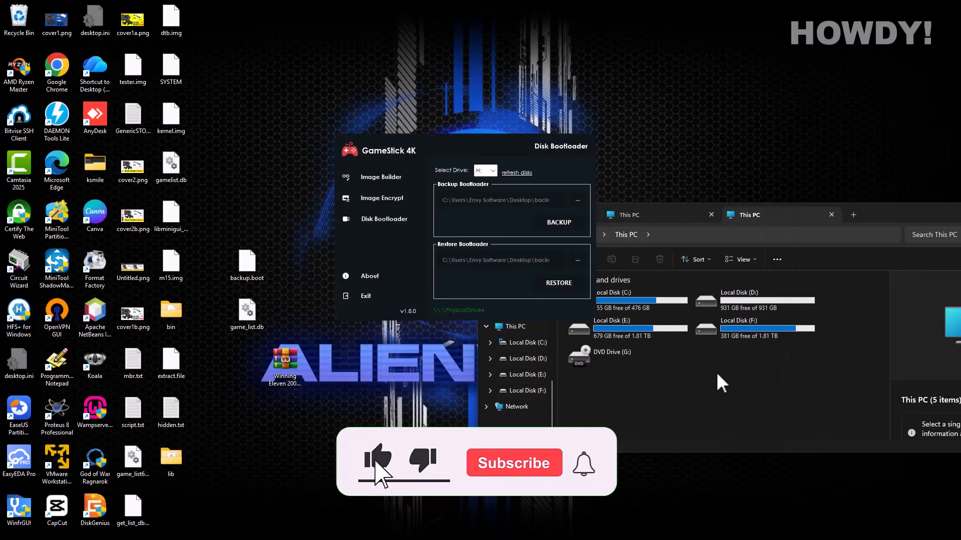
click(710, 383)
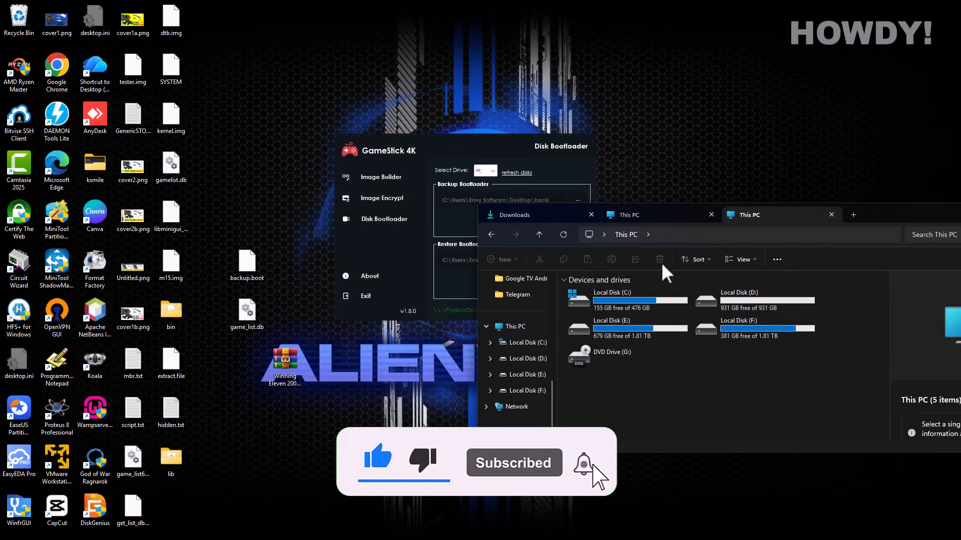
drag(880, 215, 834, 218)
click(835, 528)
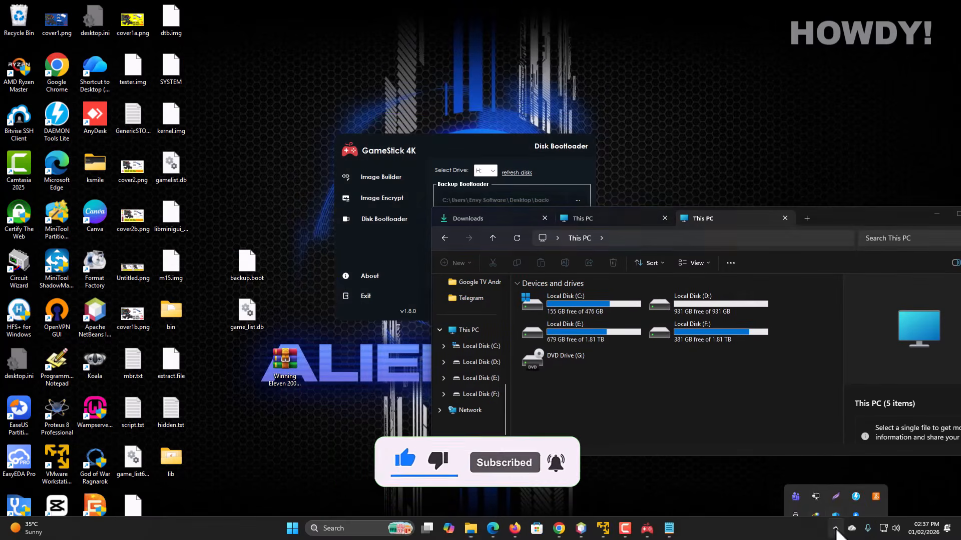
click(795, 497)
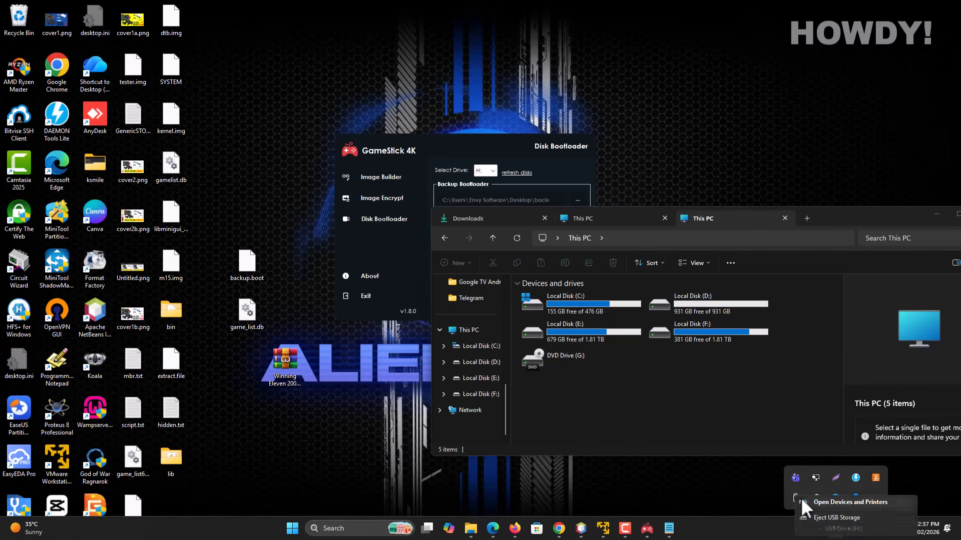
click(832, 516)
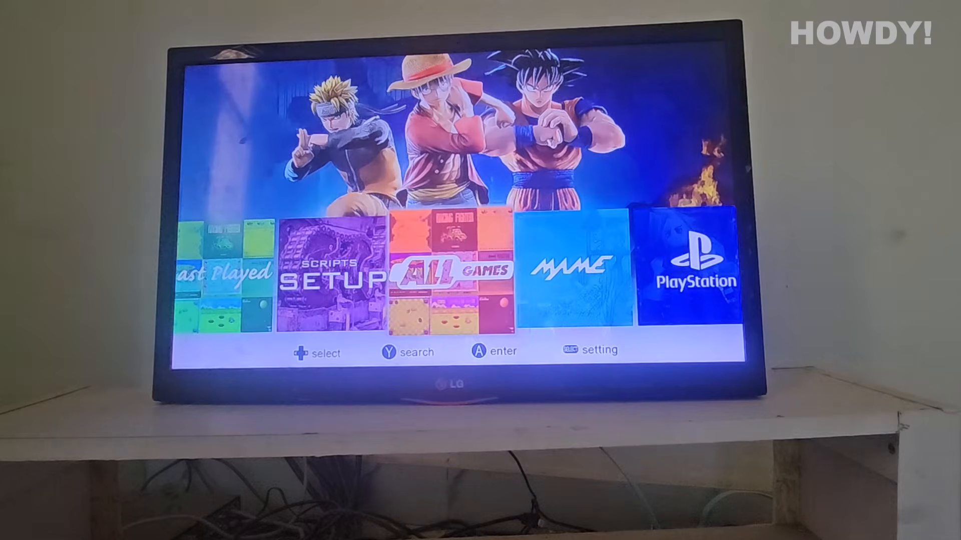
- Move through the console menu to ALL GAMES and open the list
key(Right)
key(Left)
key(Right)
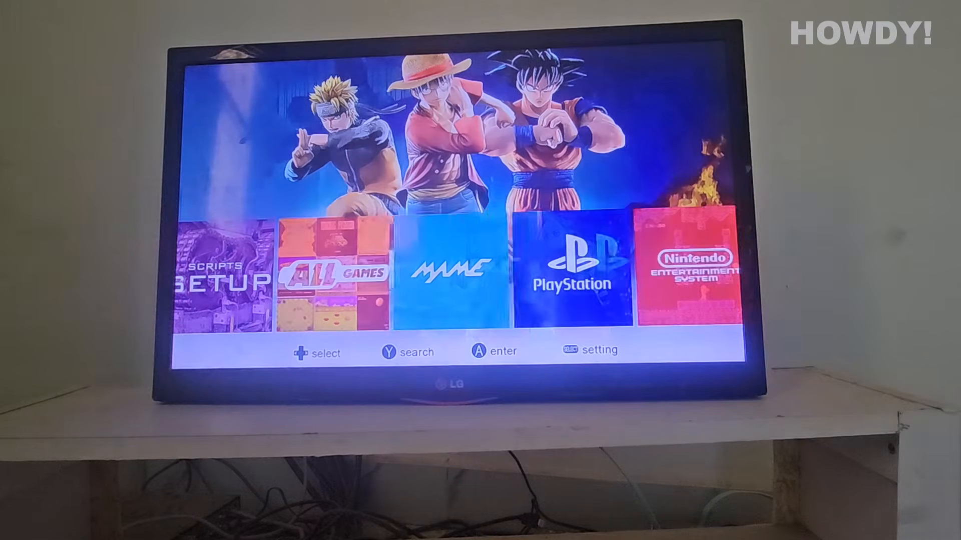
key(Left)
key(Left)
key(Right)
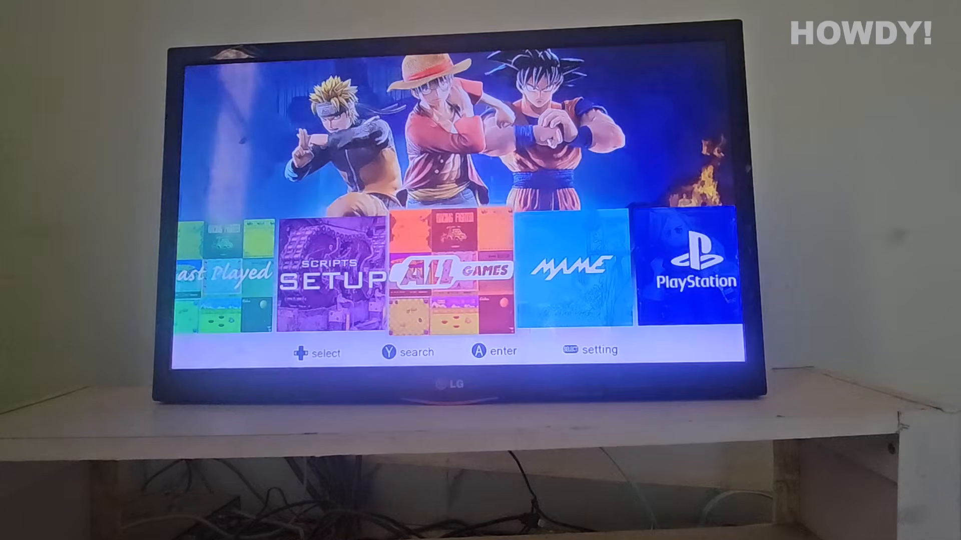
key(Return)
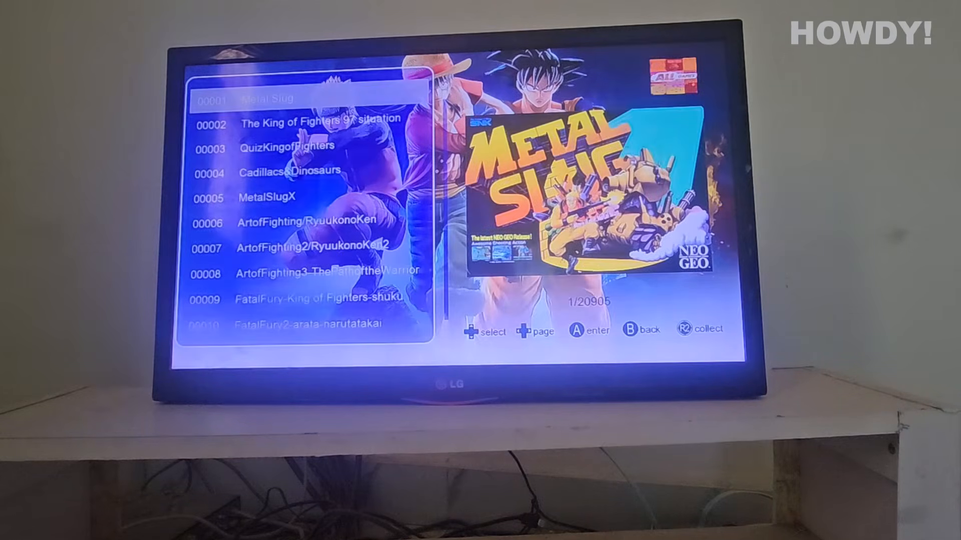
- Wrap to entry 20905 Contra - Hard Corps and launch it
key(Up)
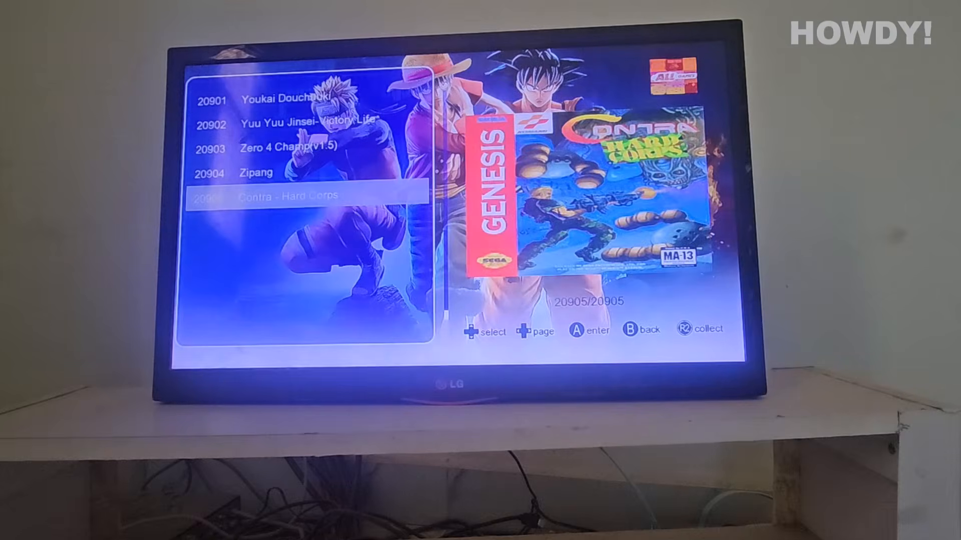
key(Up)
key(Down)
key(Up)
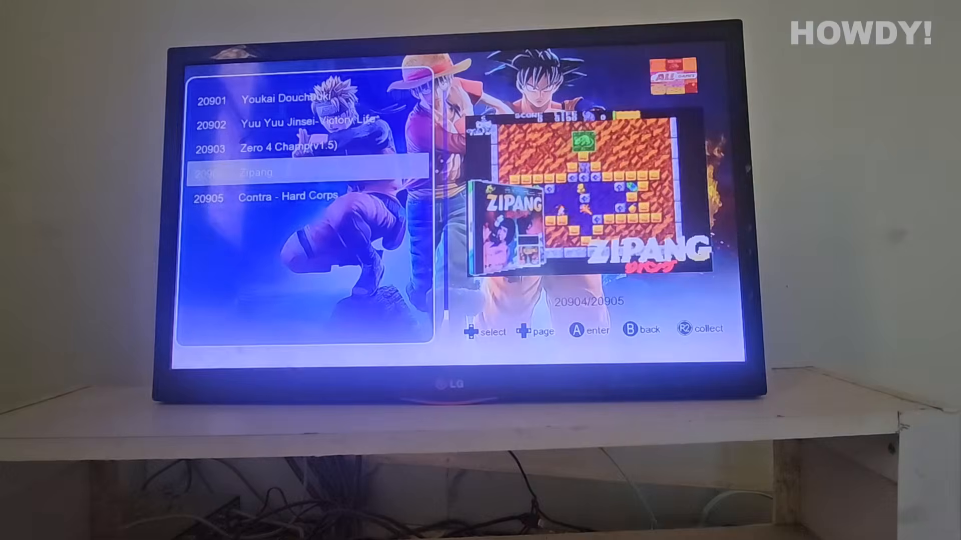
key(Down)
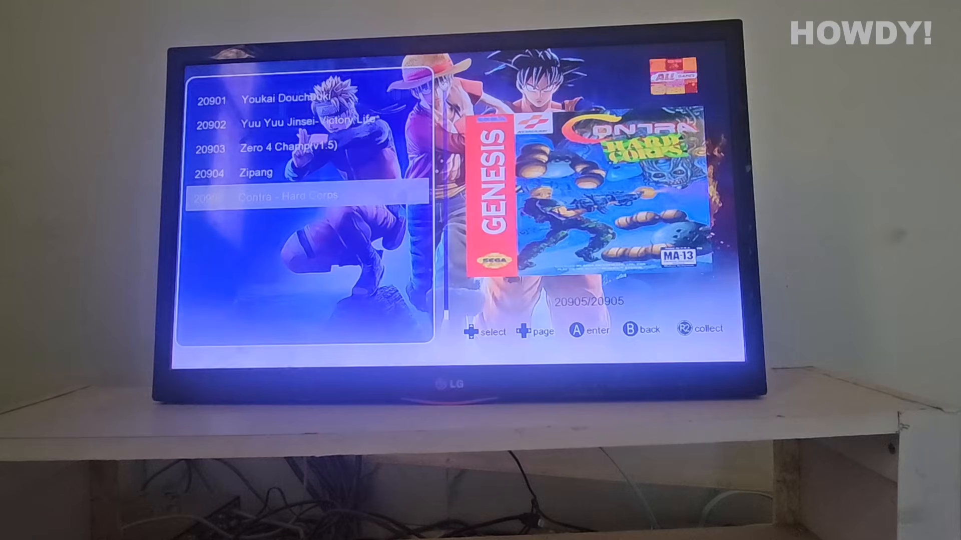
key(Up)
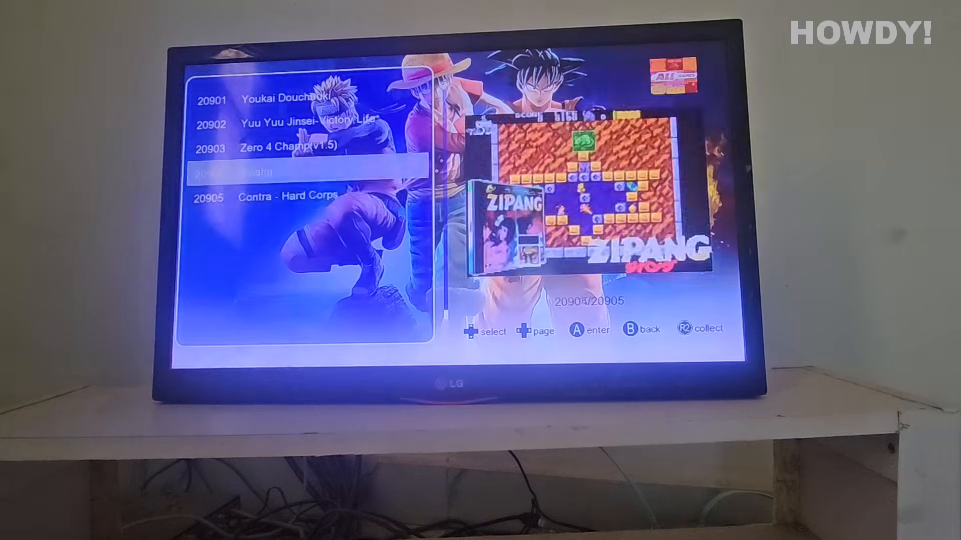
key(Down)
key(Return)
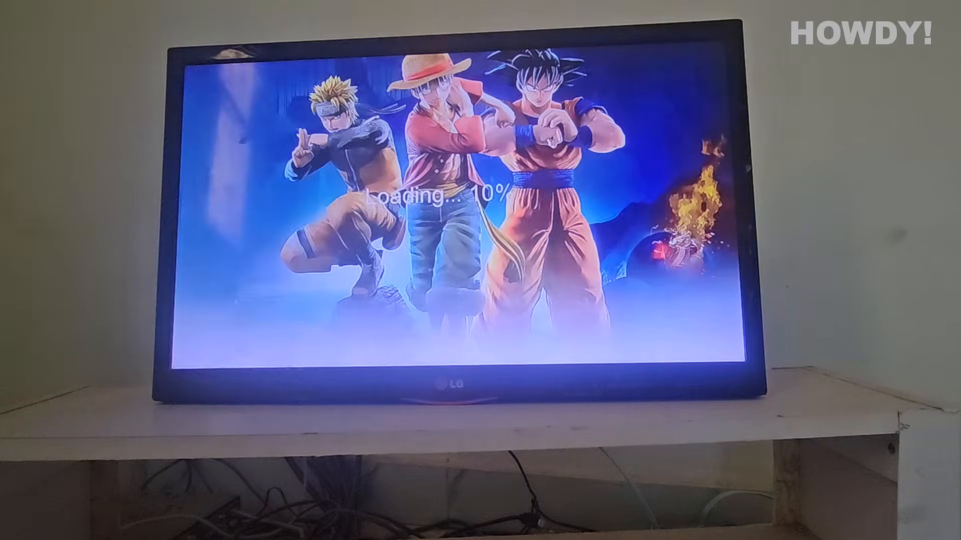